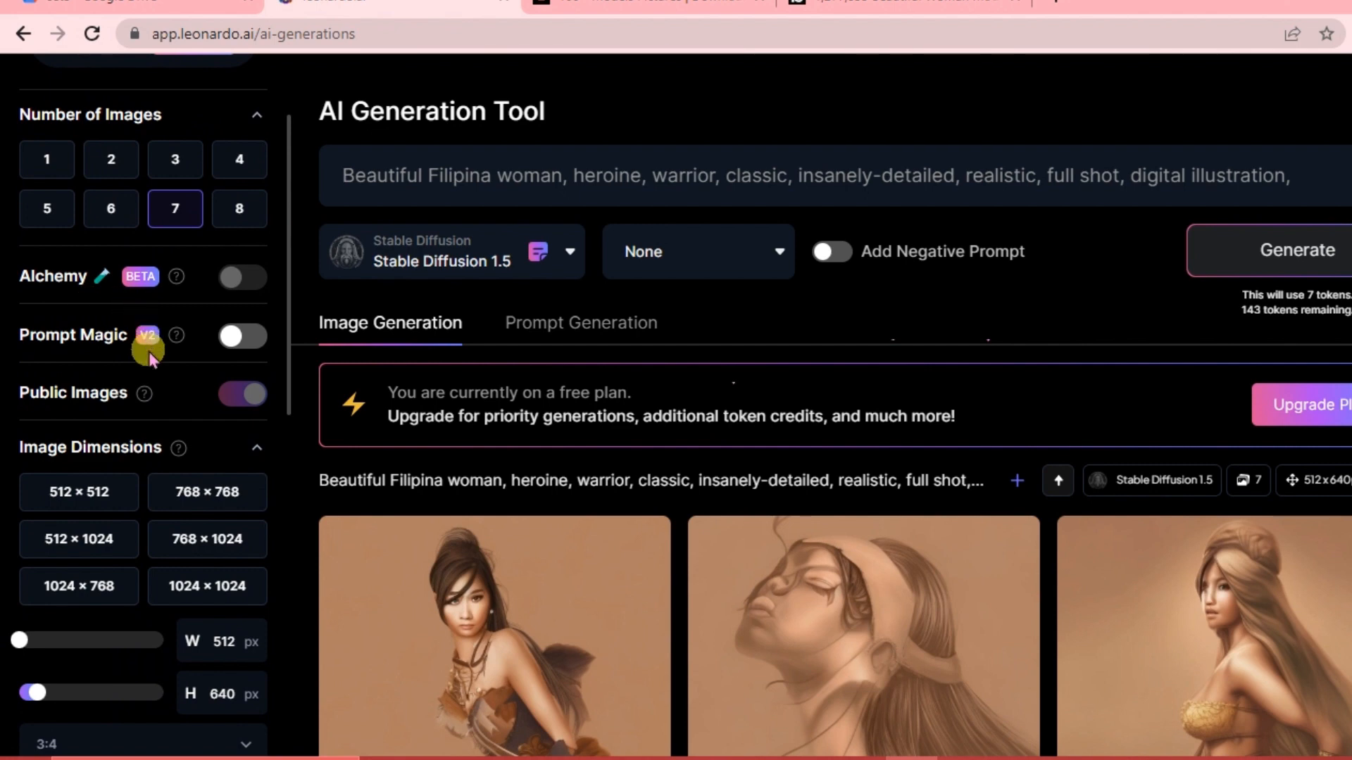
Scroll through the generation settings in the sidebar to review the available options.
scroll(133, 394, "down", 1)
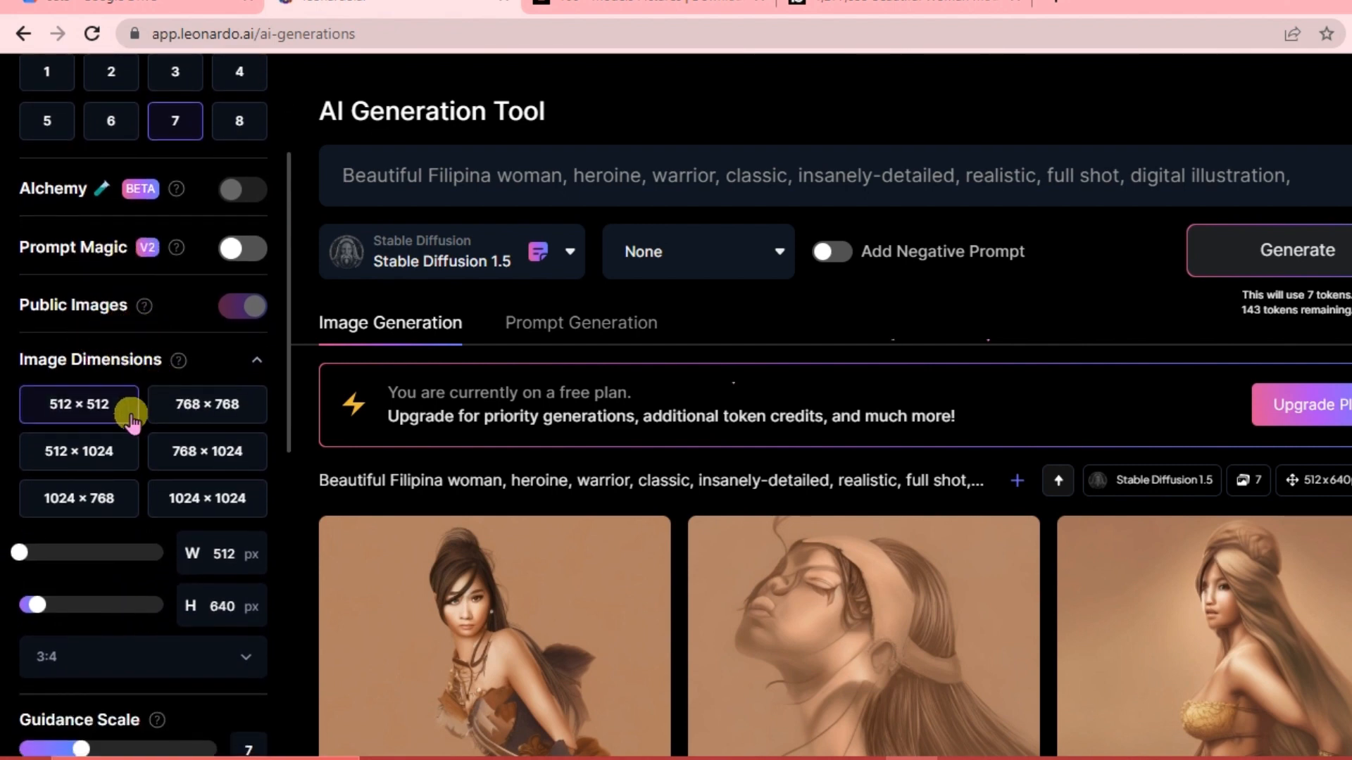
scroll(46, 412, "down", 1)
scroll(169, 367, "down", 4)
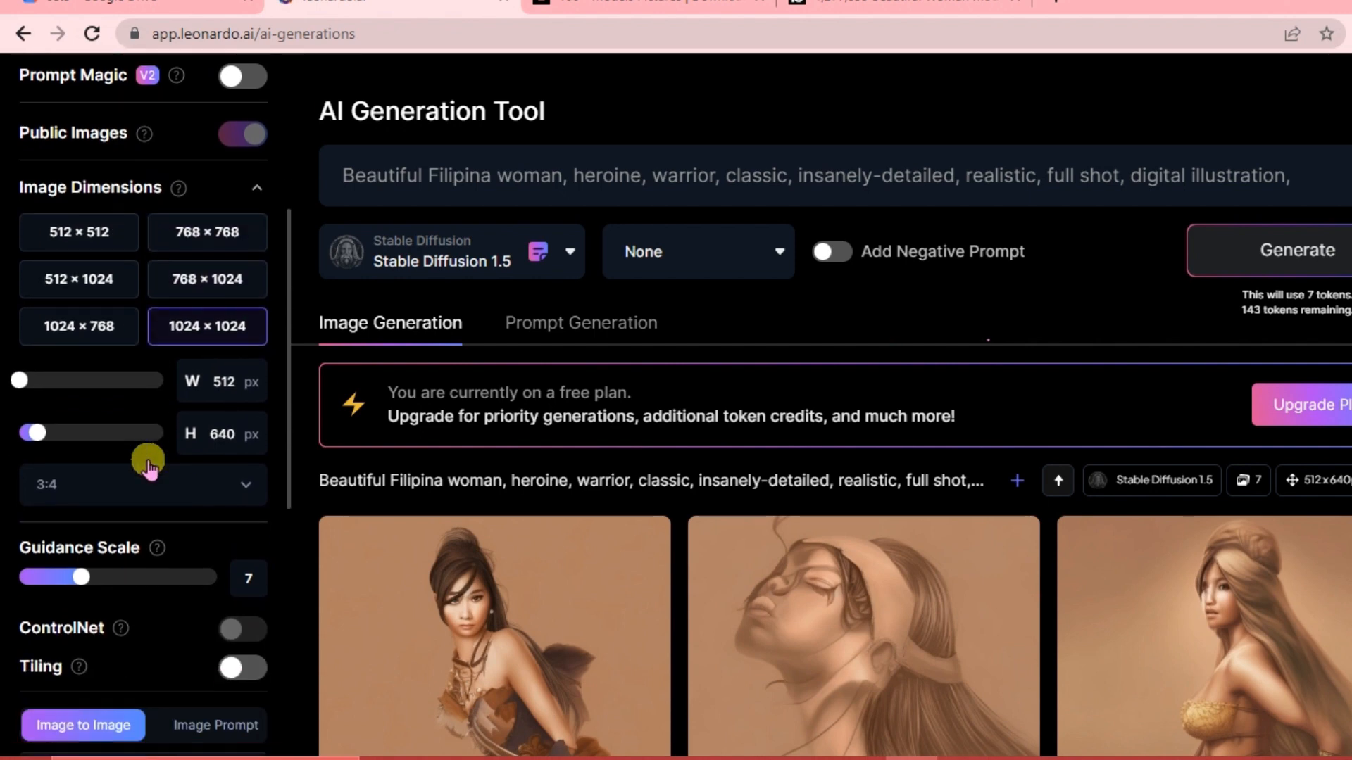
scroll(161, 445, "down", 1)
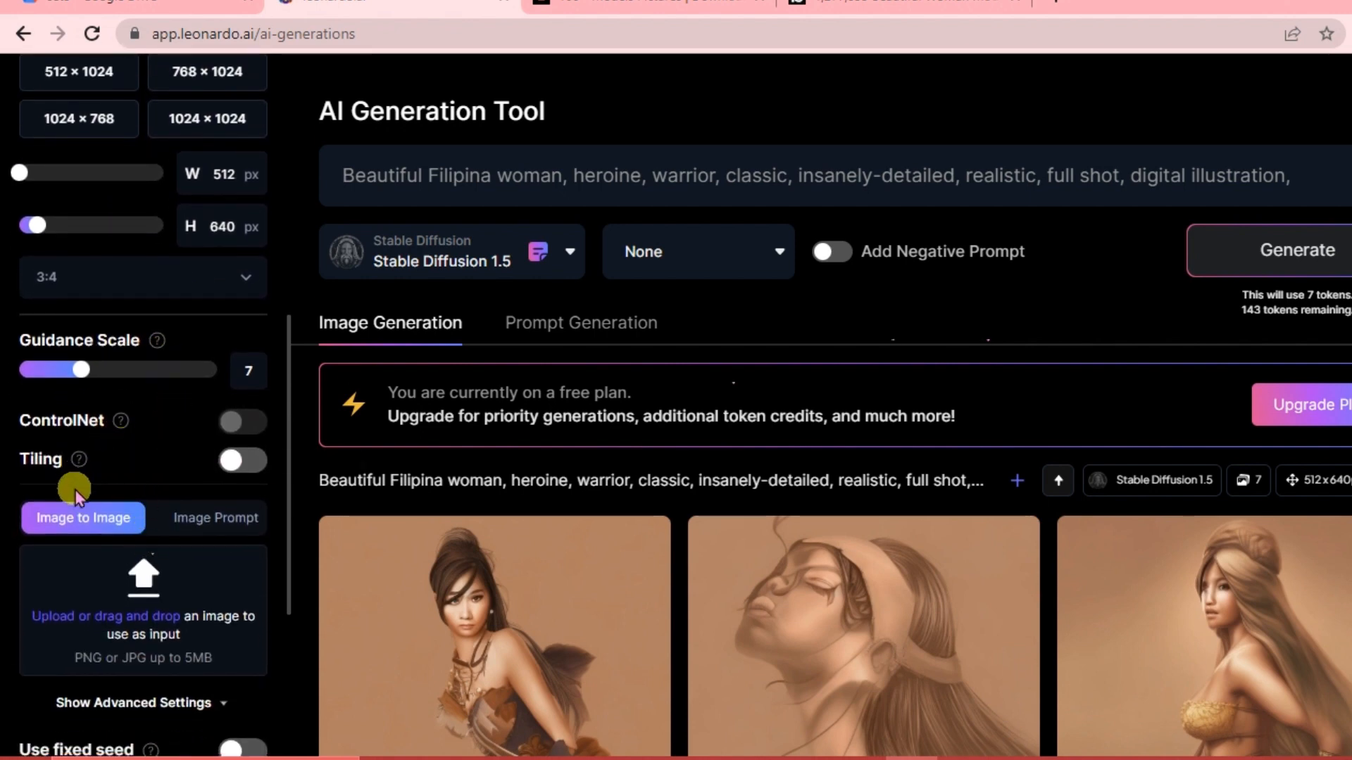
scroll(76, 492, "down", 2)
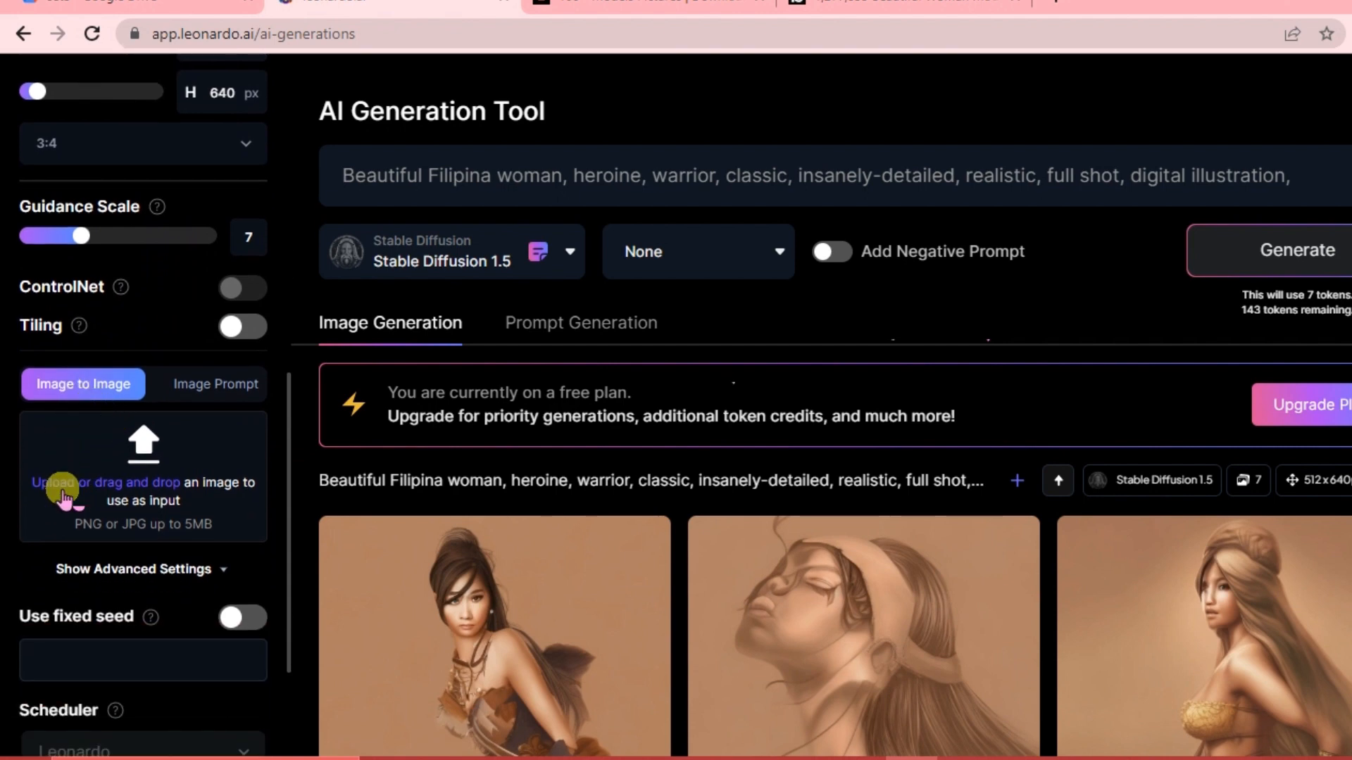
scroll(62, 493, "down", 1)
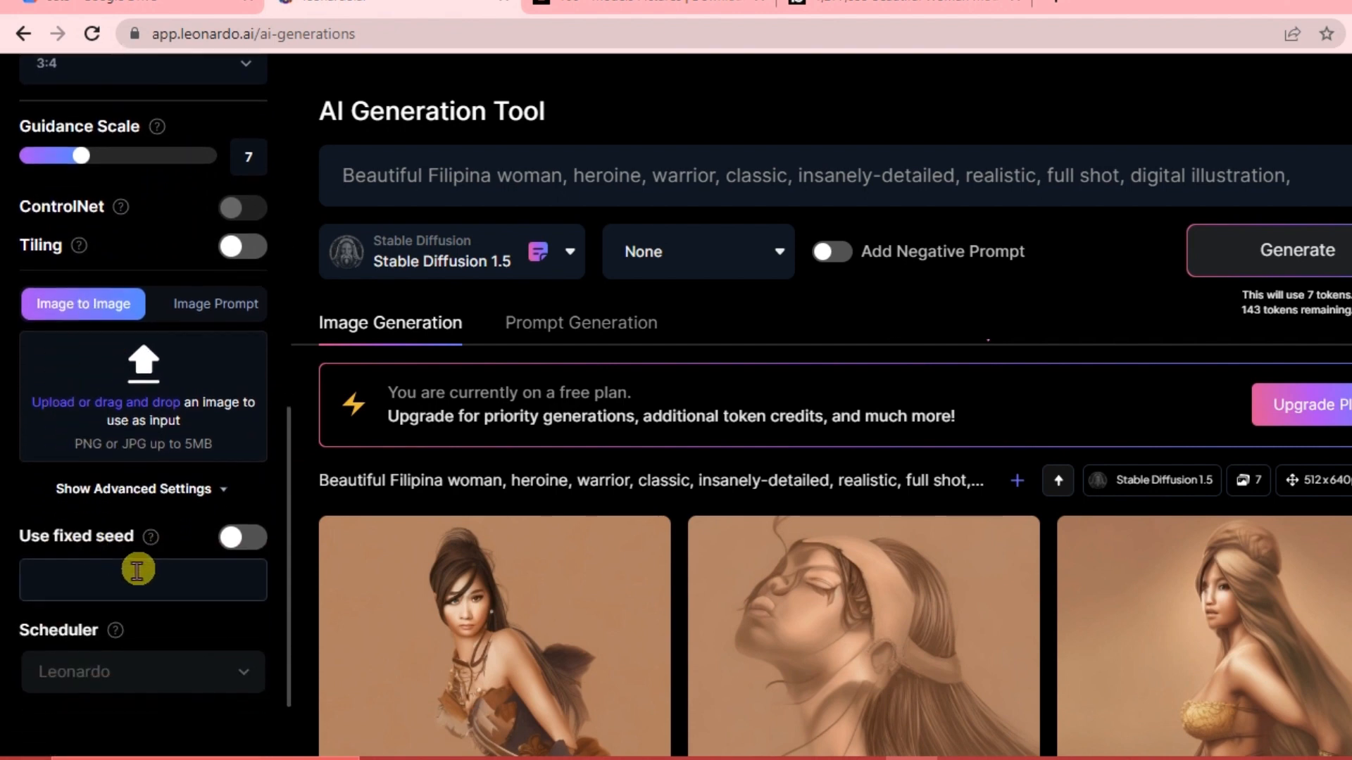
scroll(141, 492, "up", 4)
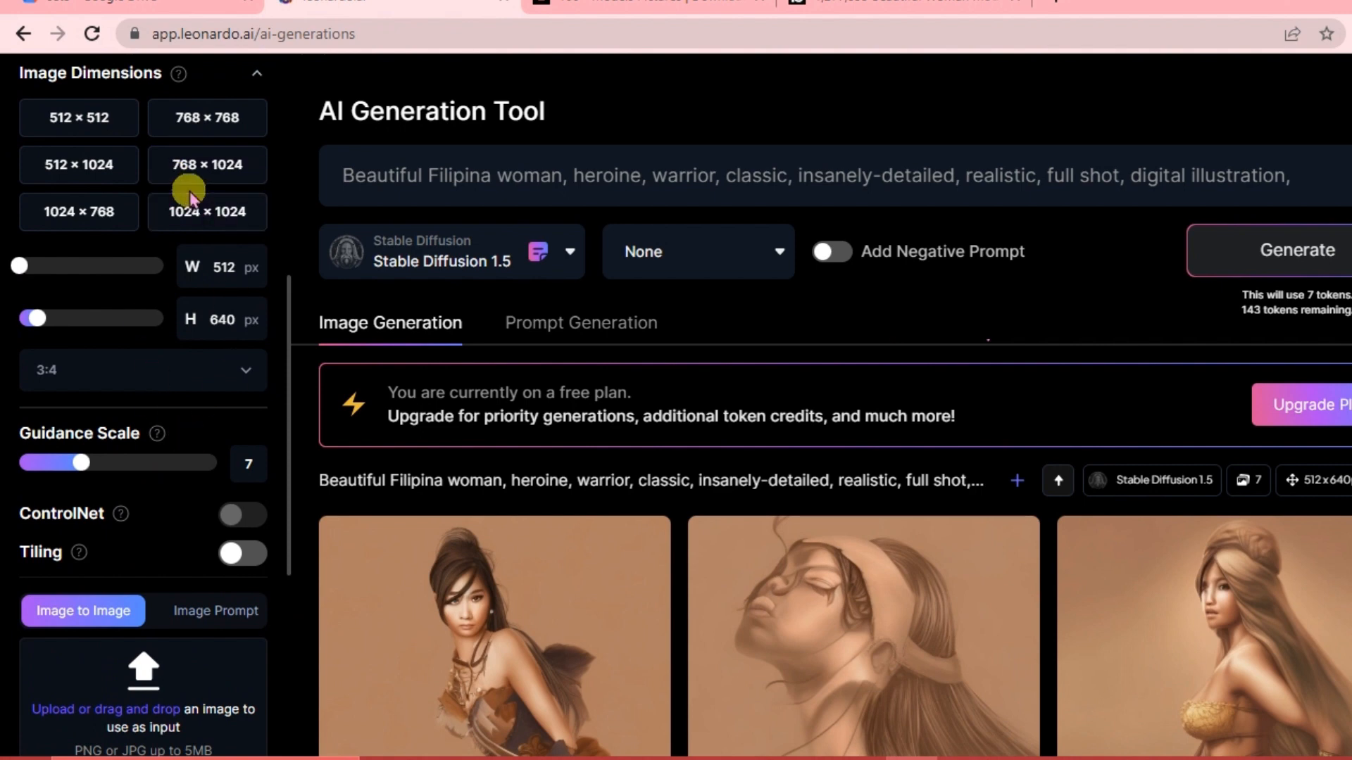
scroll(188, 197, "up", 7)
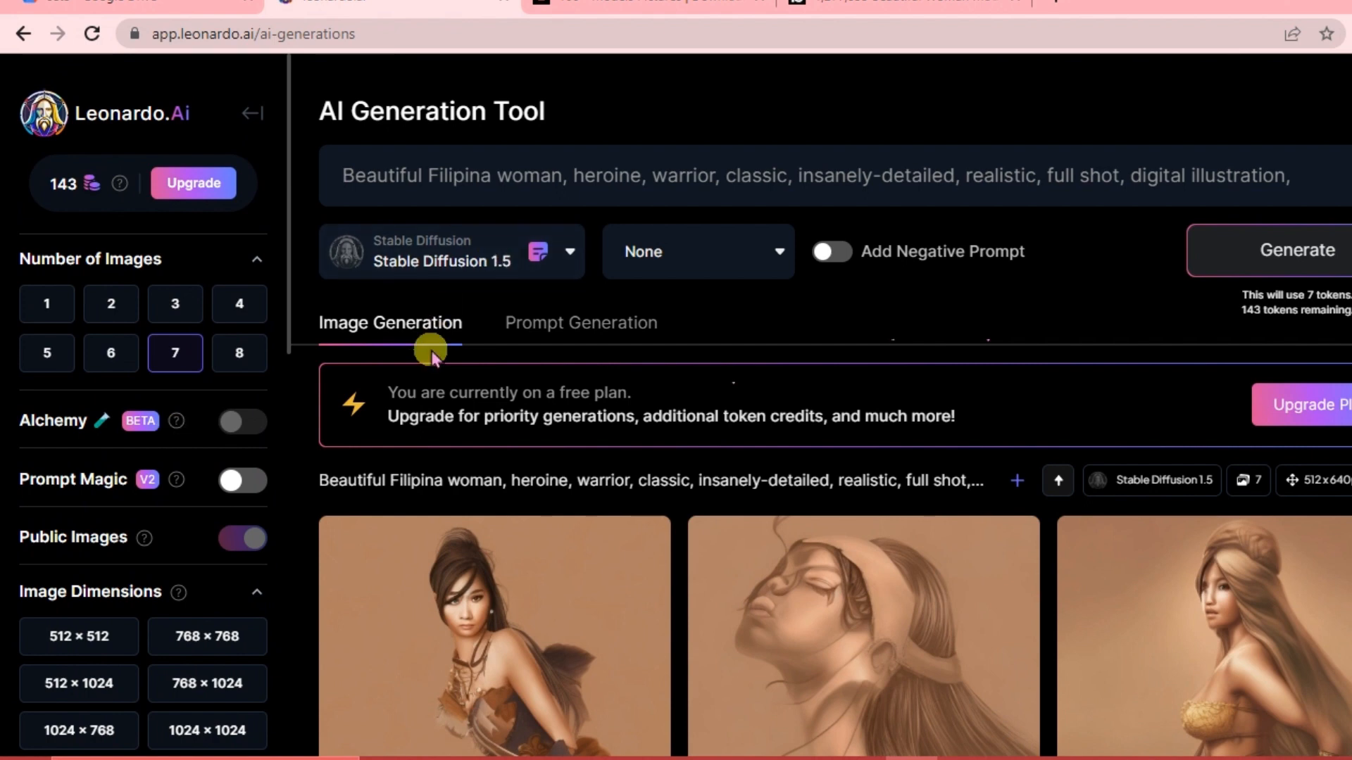
scroll(109, 437, "down", 12)
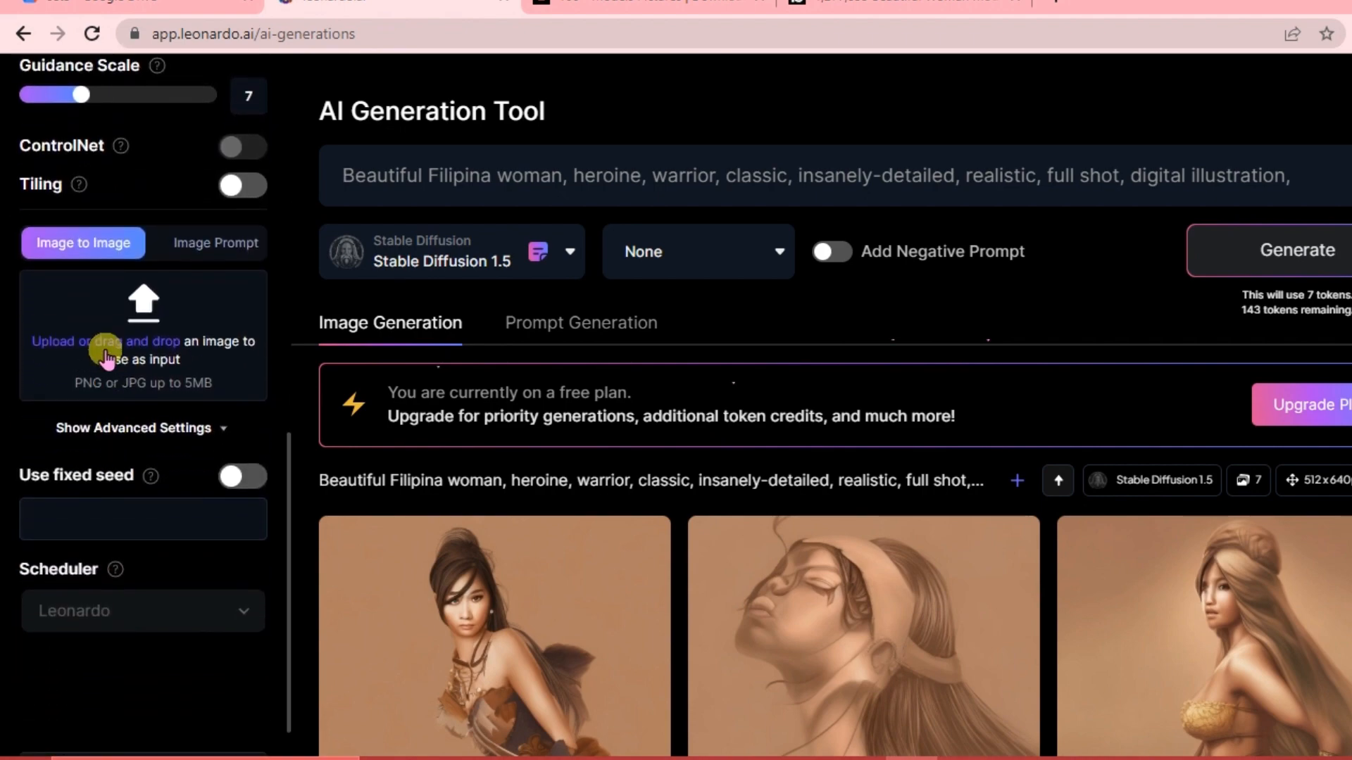
scroll(105, 351, "up", 5)
scroll(105, 351, "up", 2)
scroll(106, 352, "up", 1)
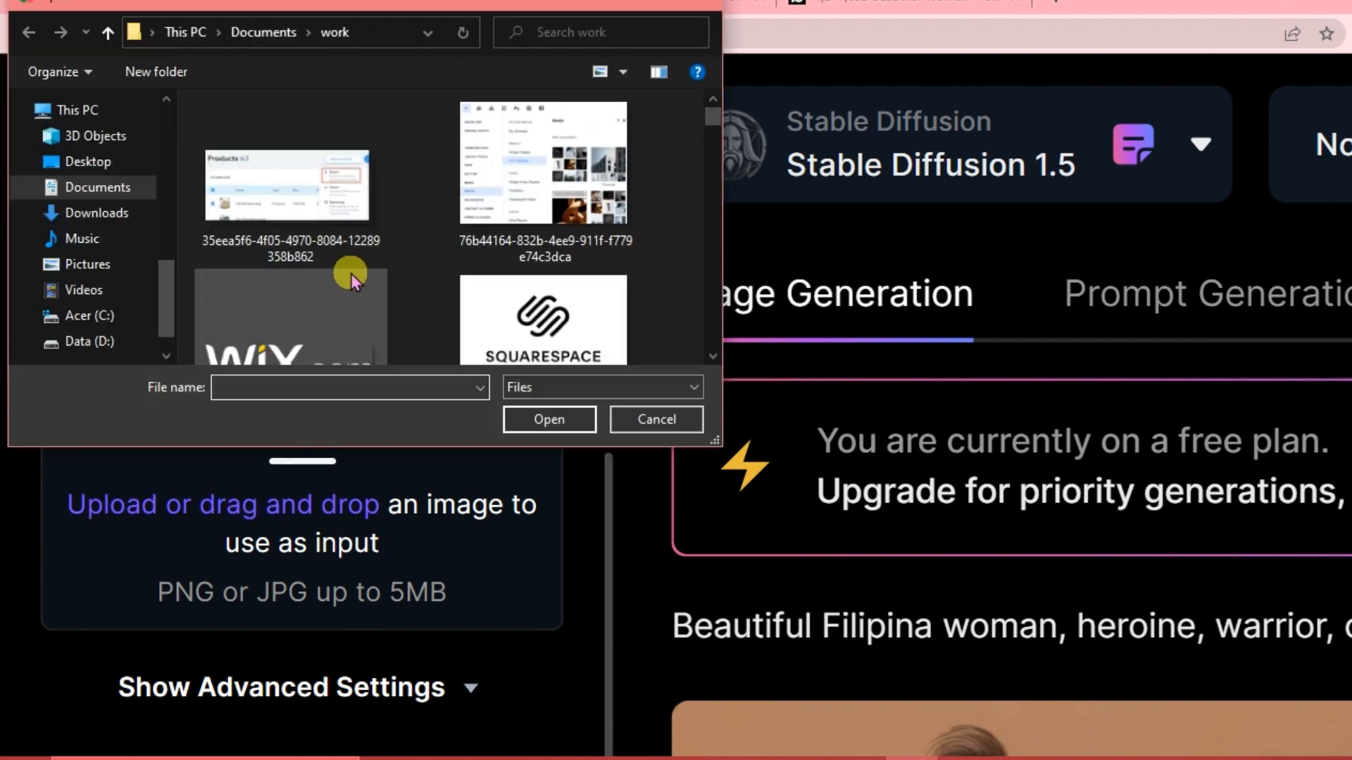
scroll(352, 273, "down", 10)
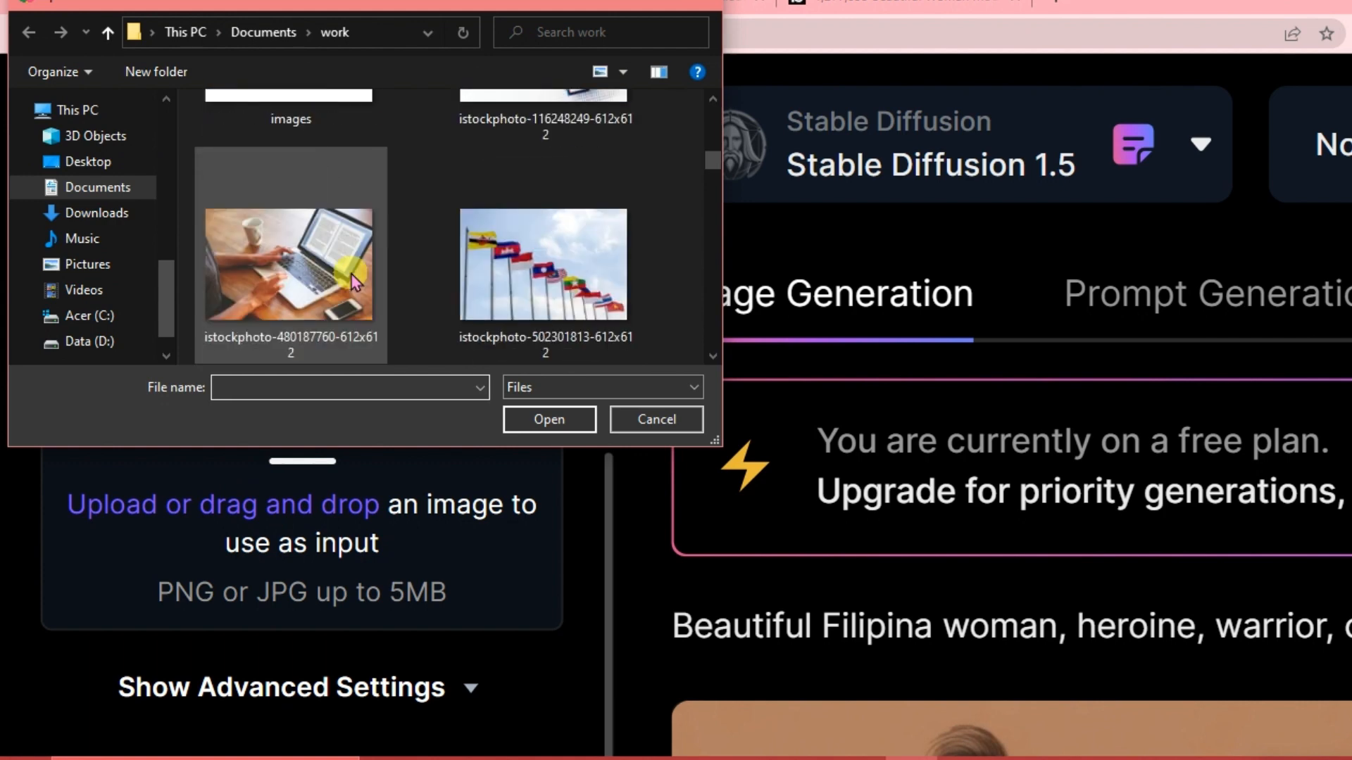
scroll(352, 274, "down", 10)
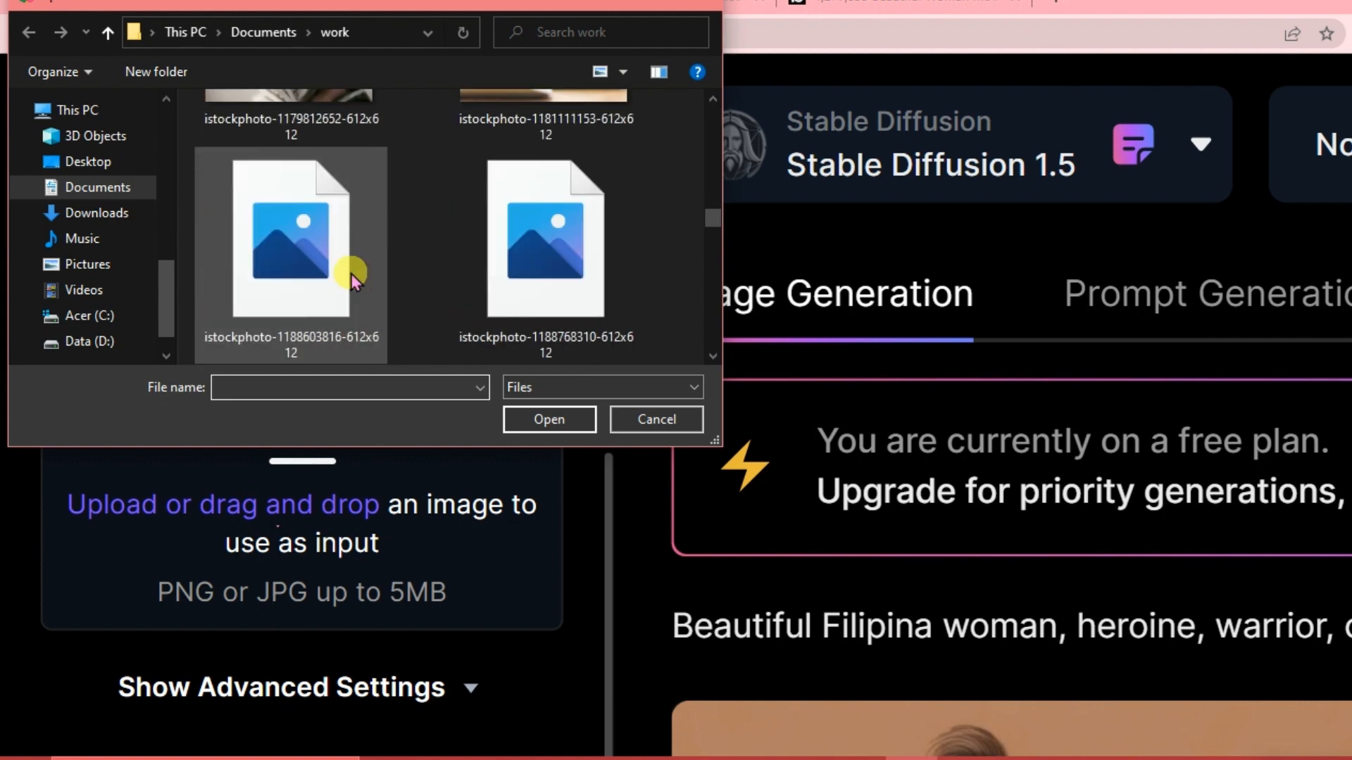
scroll(352, 273, "up", 5)
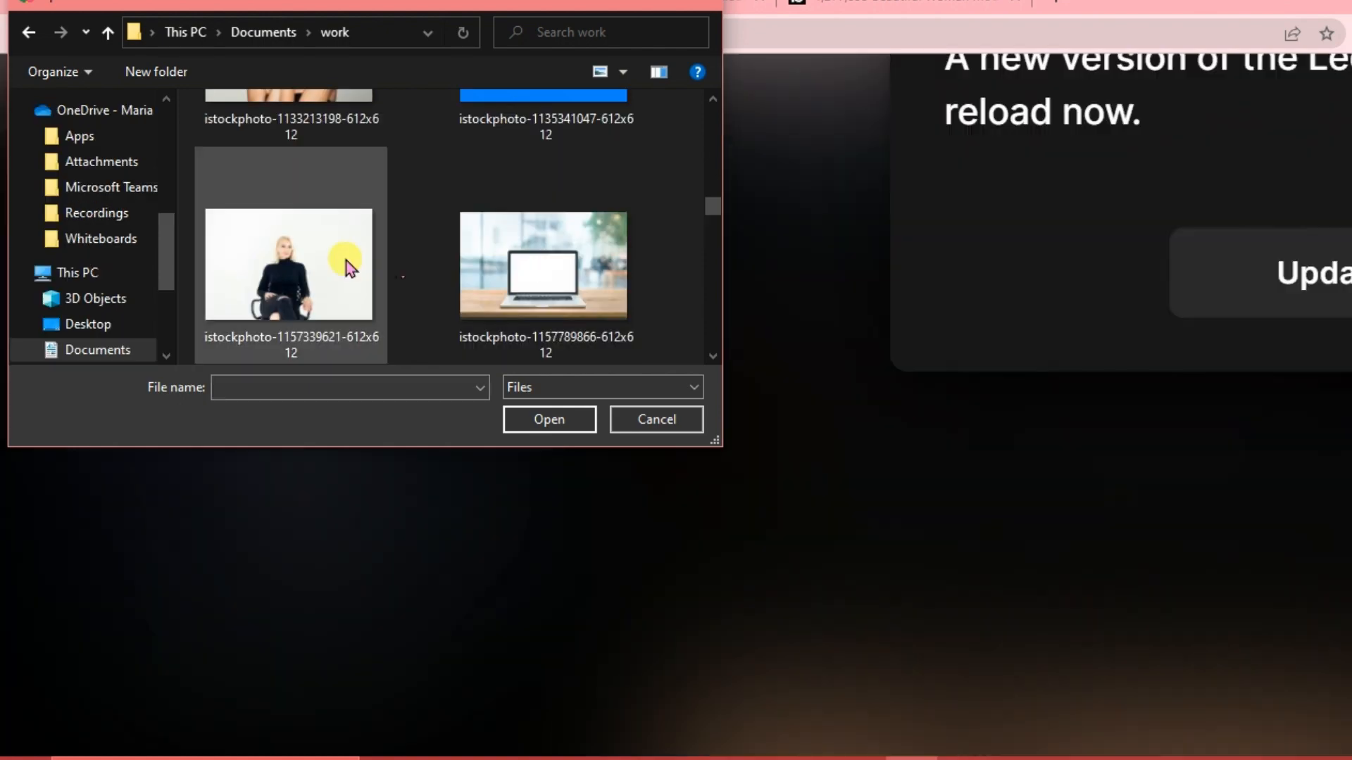
left_click(350, 267)
left_click(548, 419)
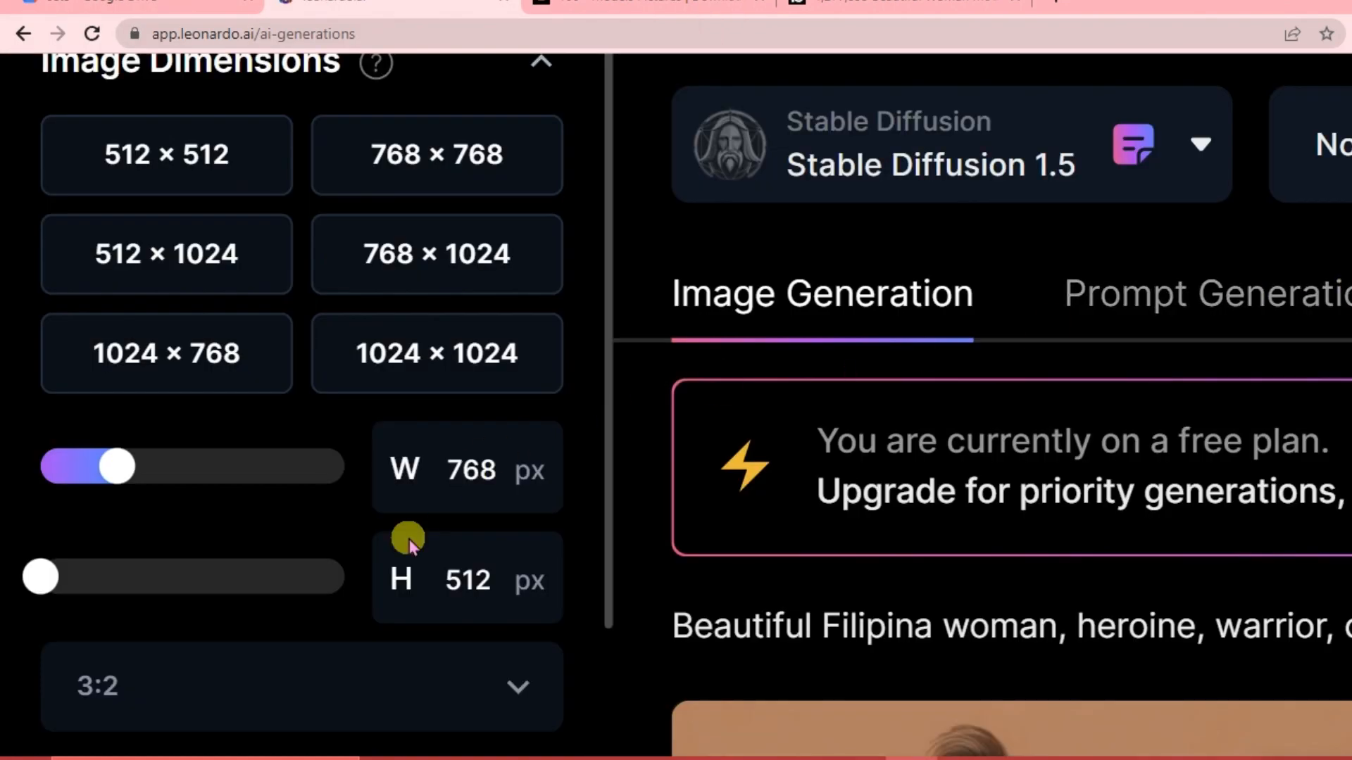
Review the uploaded input image and the Init Strength setting in the sidebar.
scroll(409, 540, "down", 5)
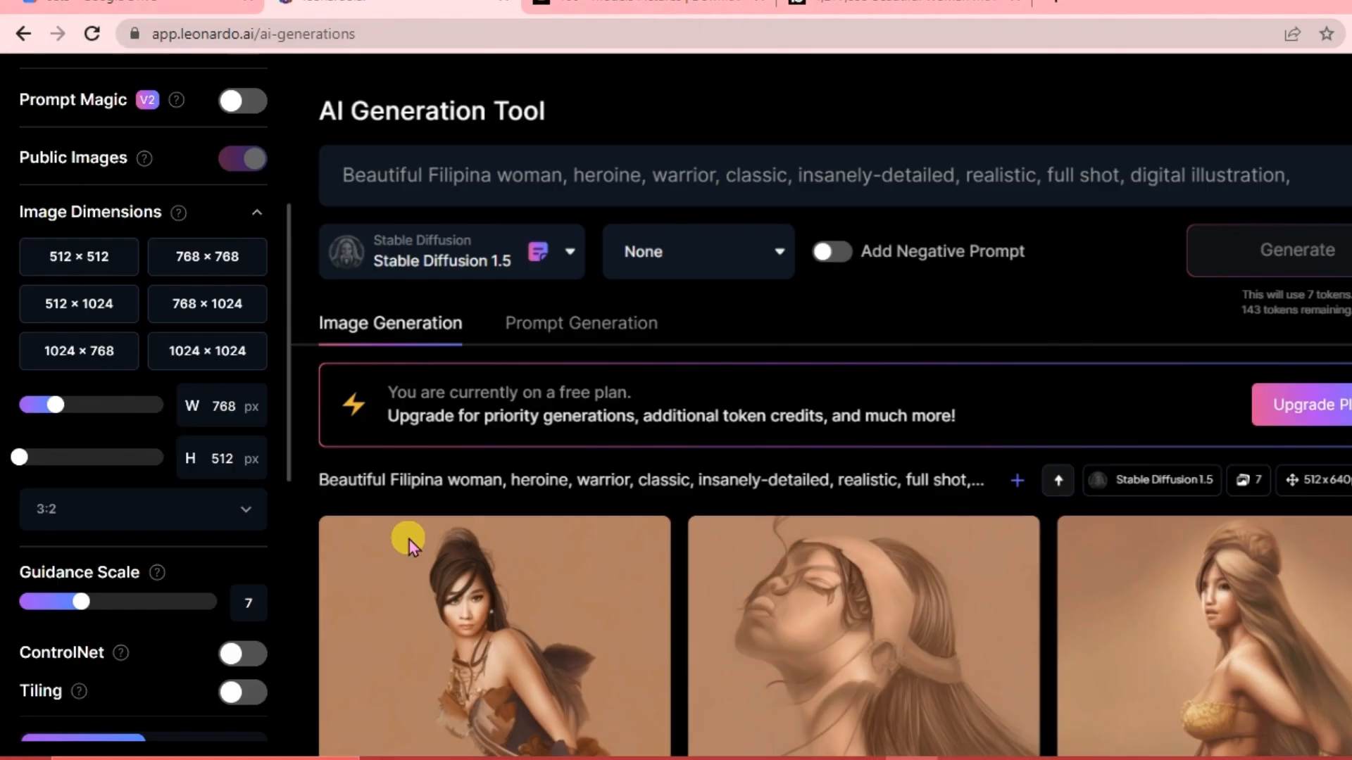
scroll(209, 639, "down", 5)
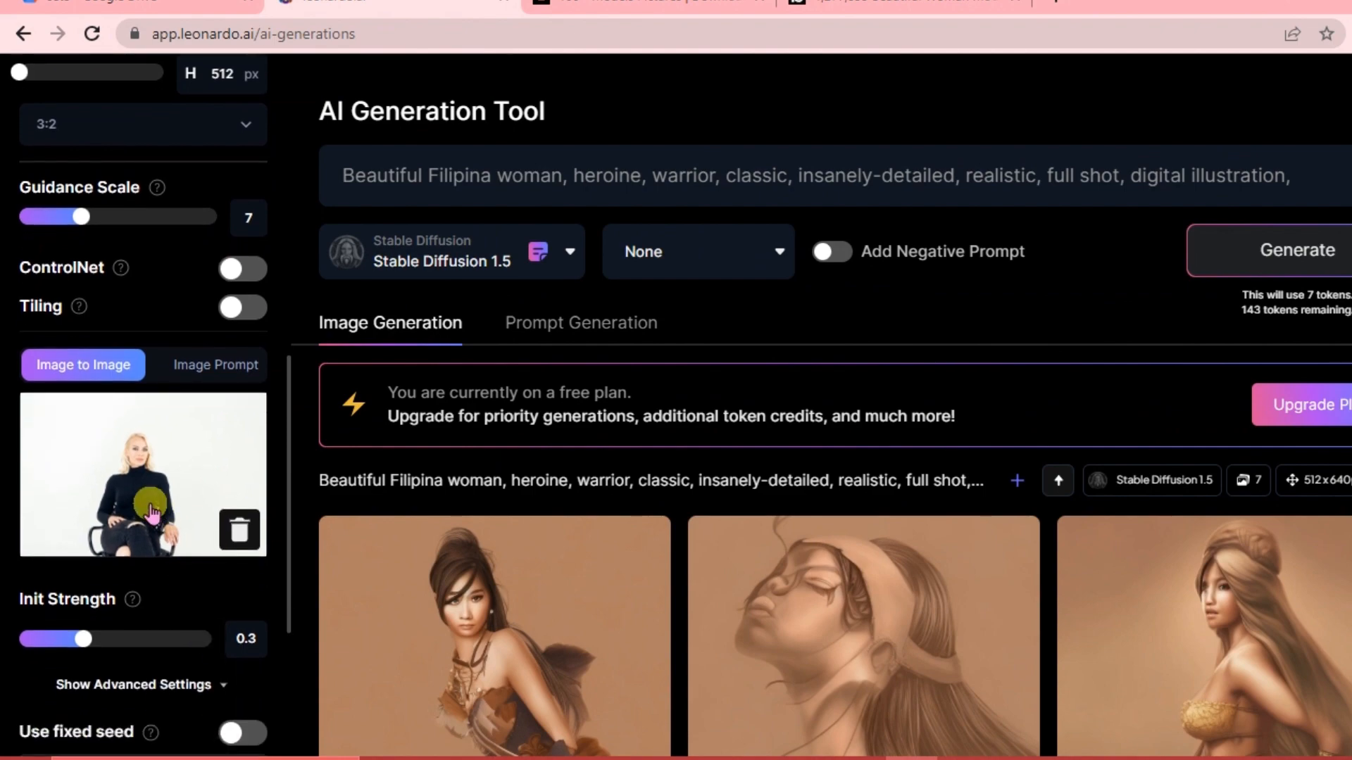
scroll(151, 505, "up", 5)
scroll(151, 505, "left", 3)
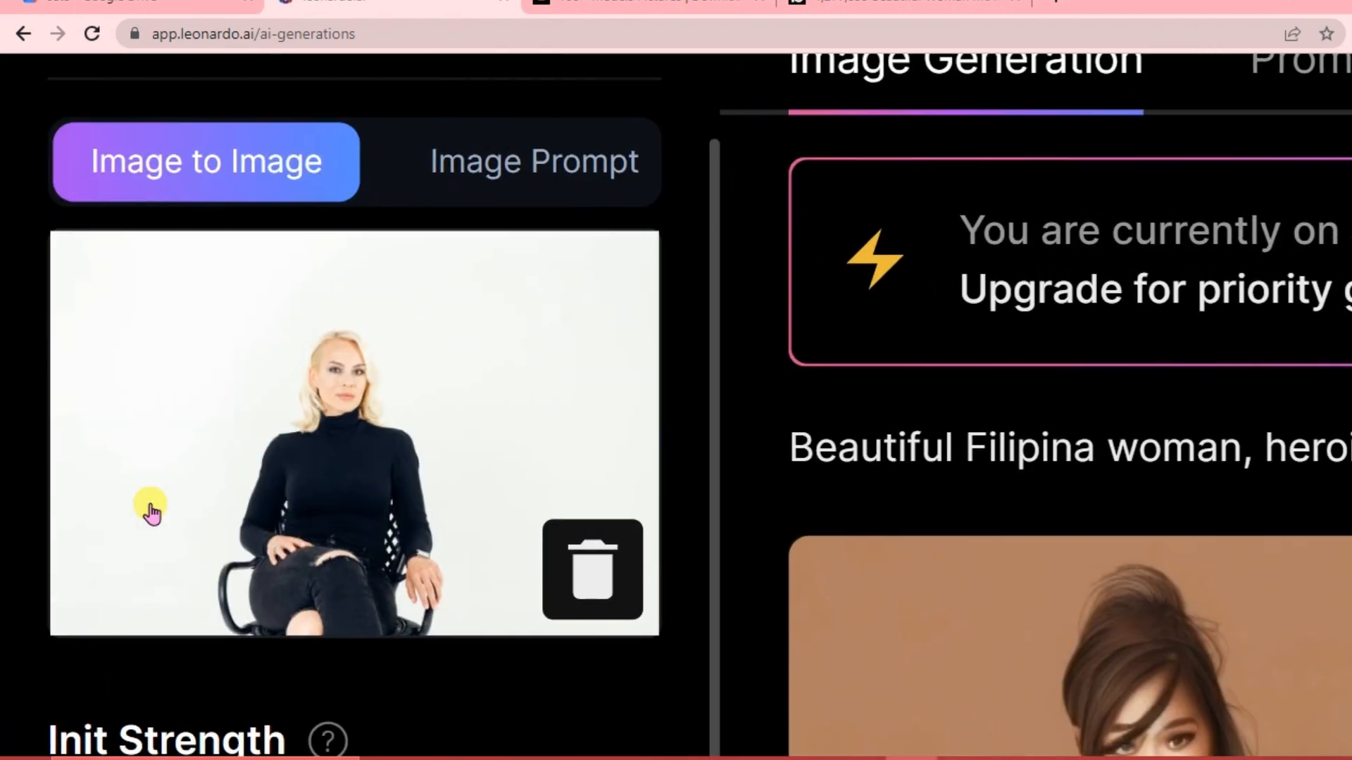
scroll(204, 665, "down", 5)
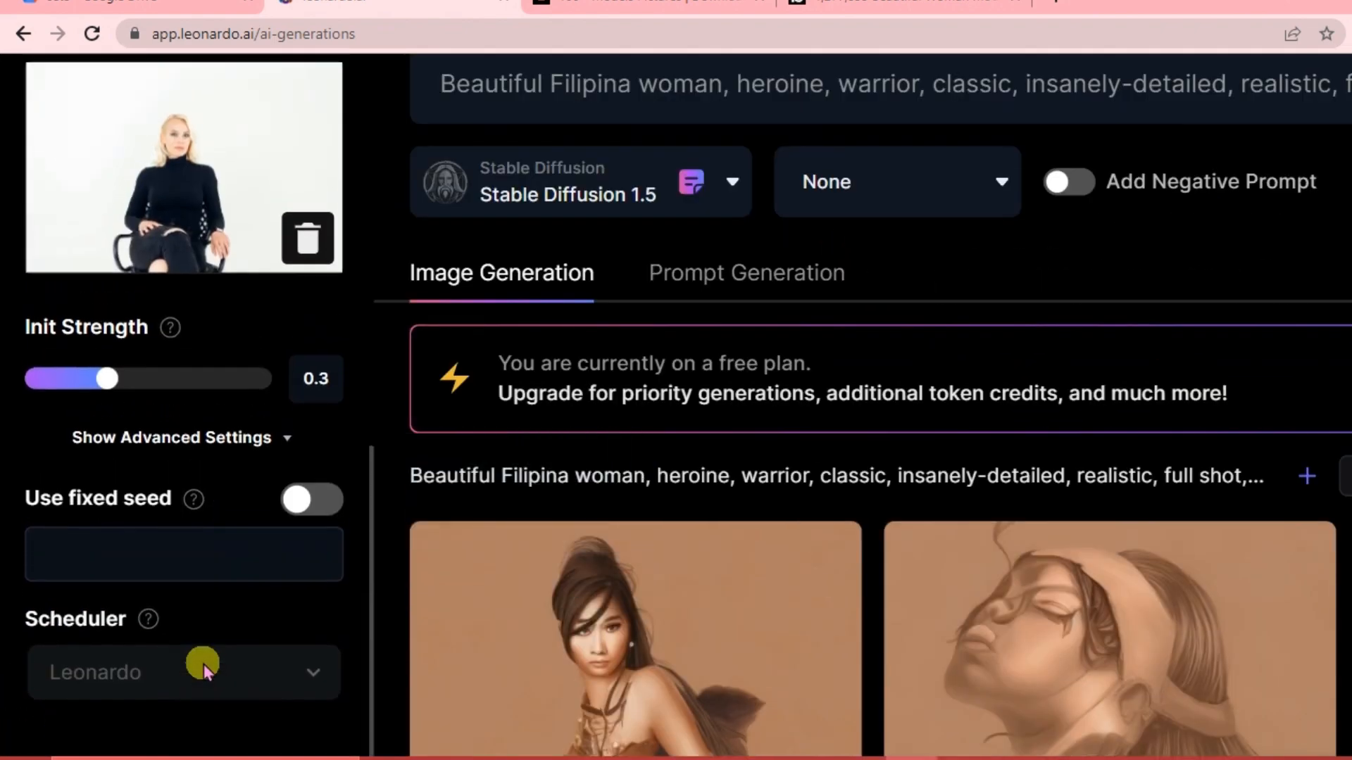
scroll(205, 664, "up", 5)
scroll(204, 664, "up", 4)
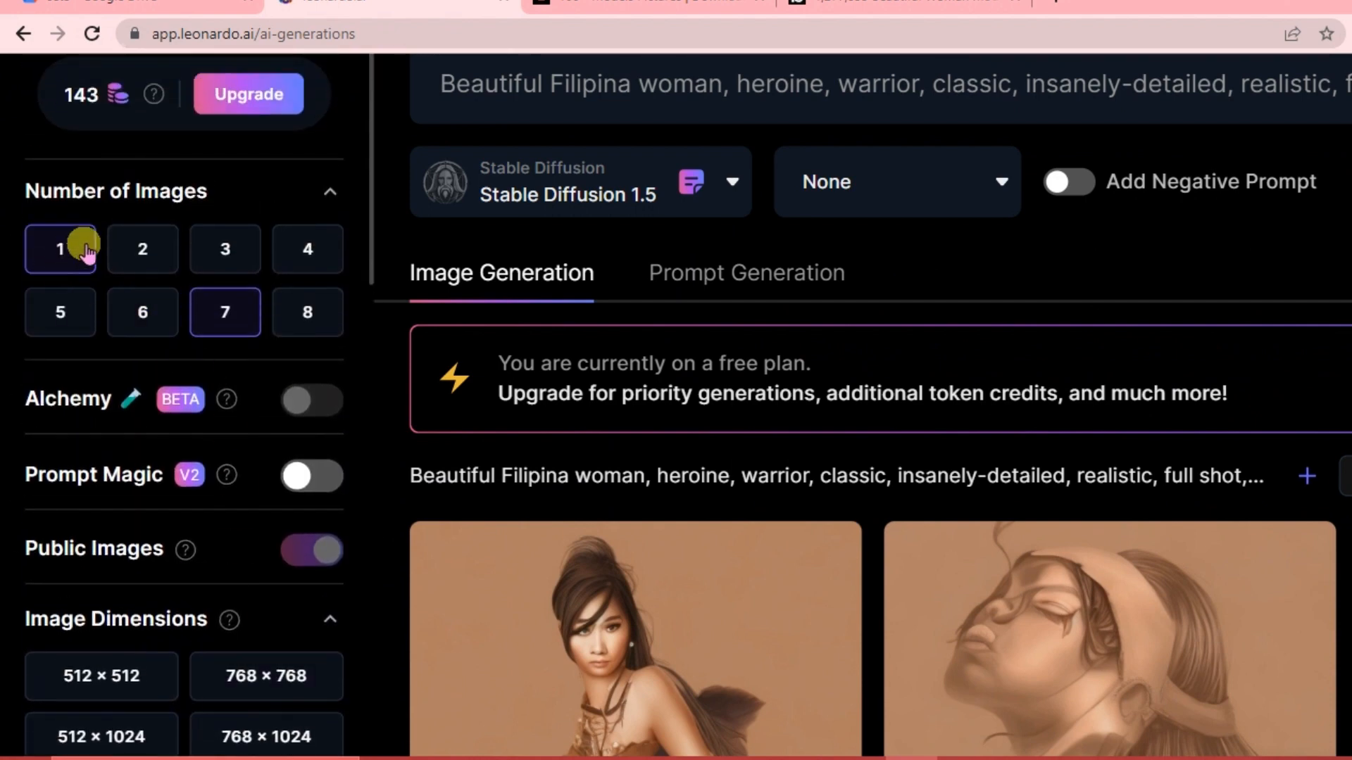
scroll(99, 253, "up", 2)
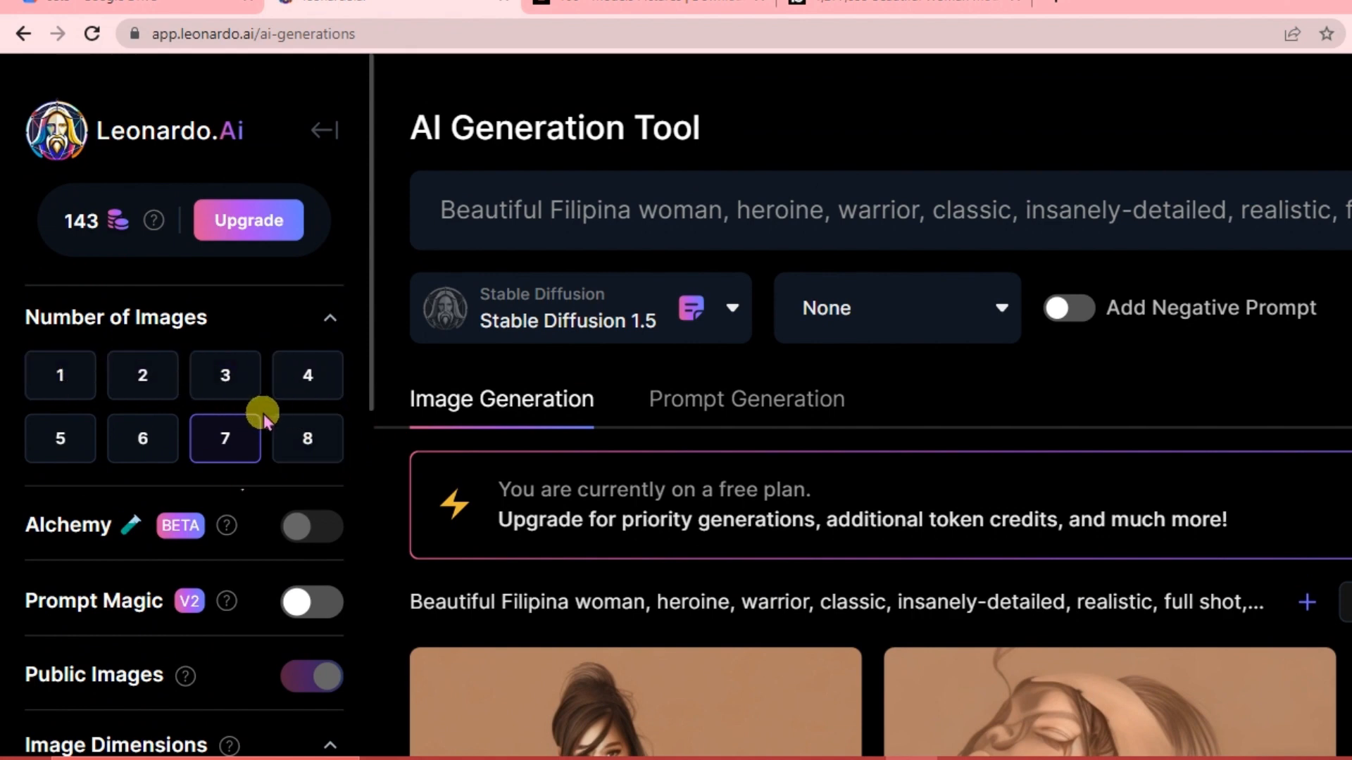
Set the number of images to 8.
left_click(306, 440)
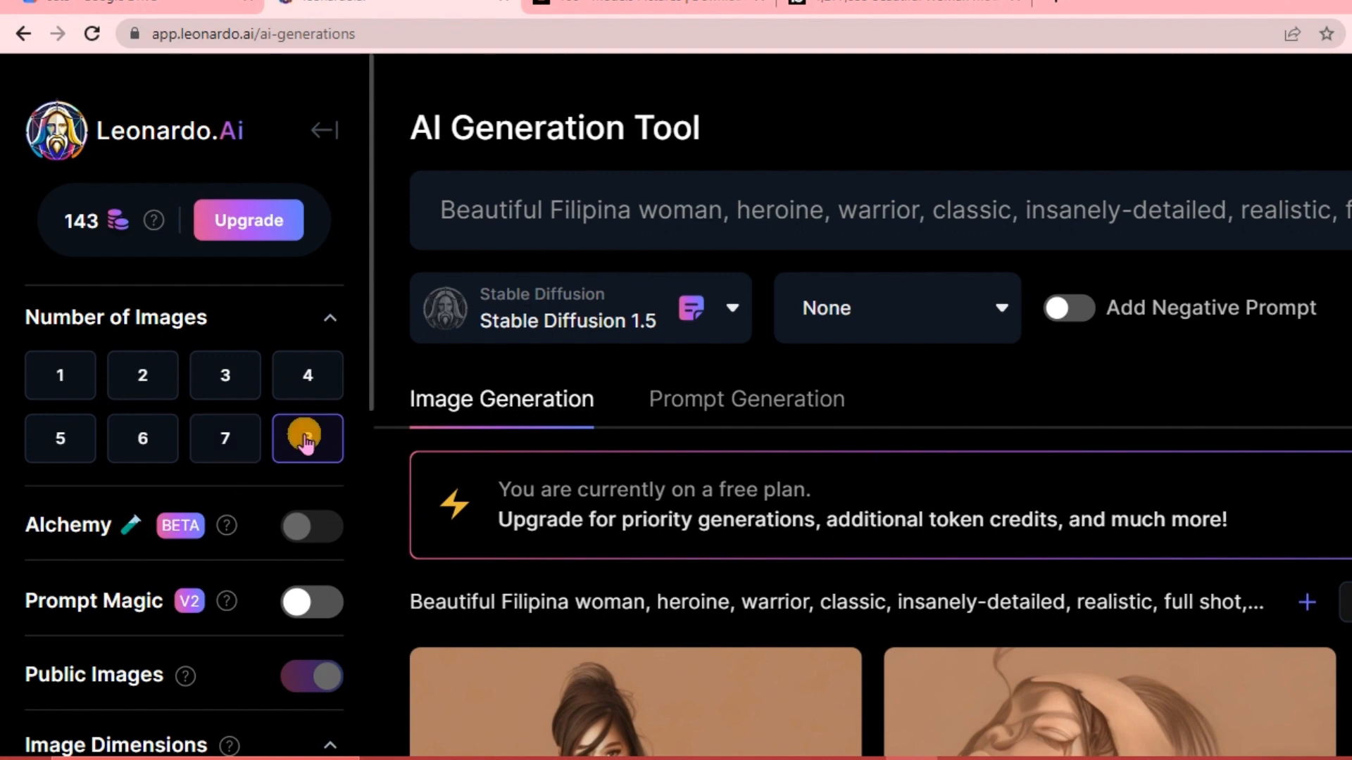
scroll(90, 535, "down", 2)
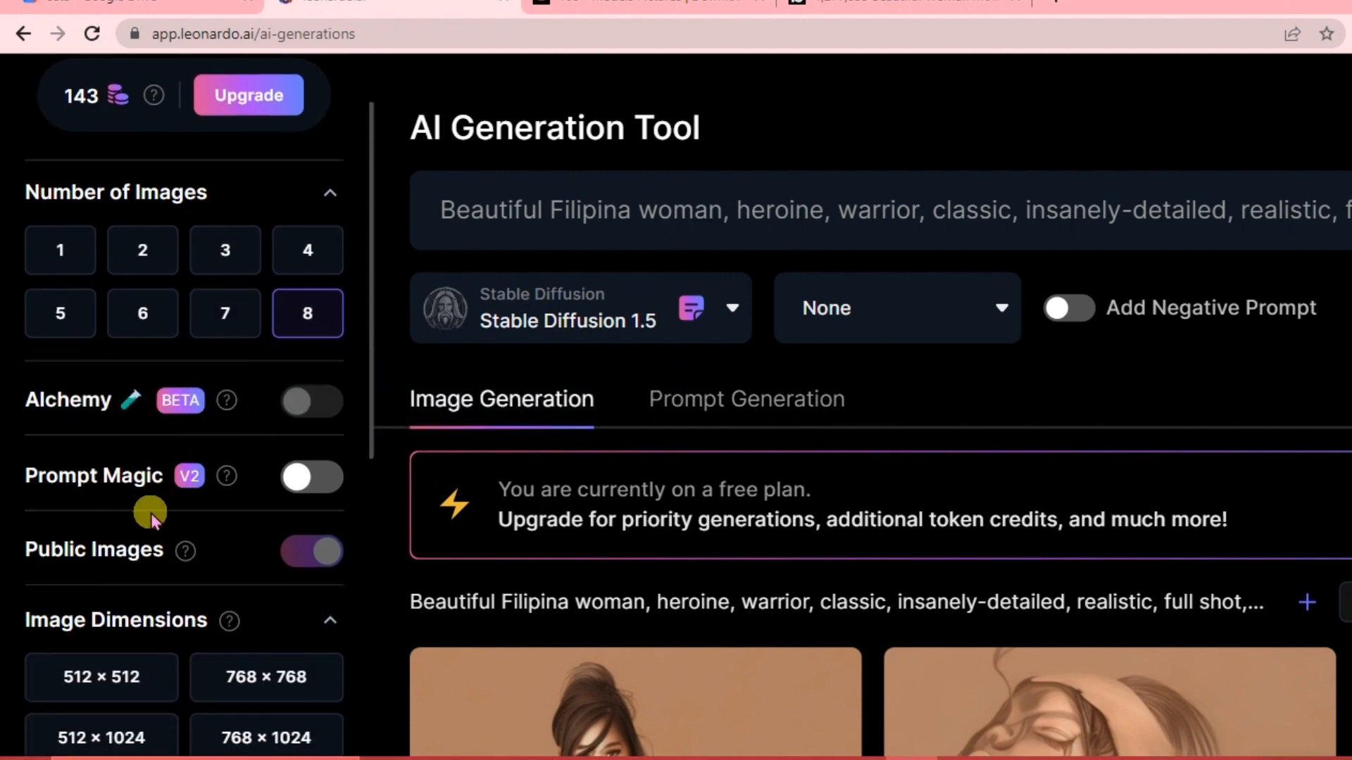
scroll(149, 516, "down", 1)
scroll(149, 514, "down", 3)
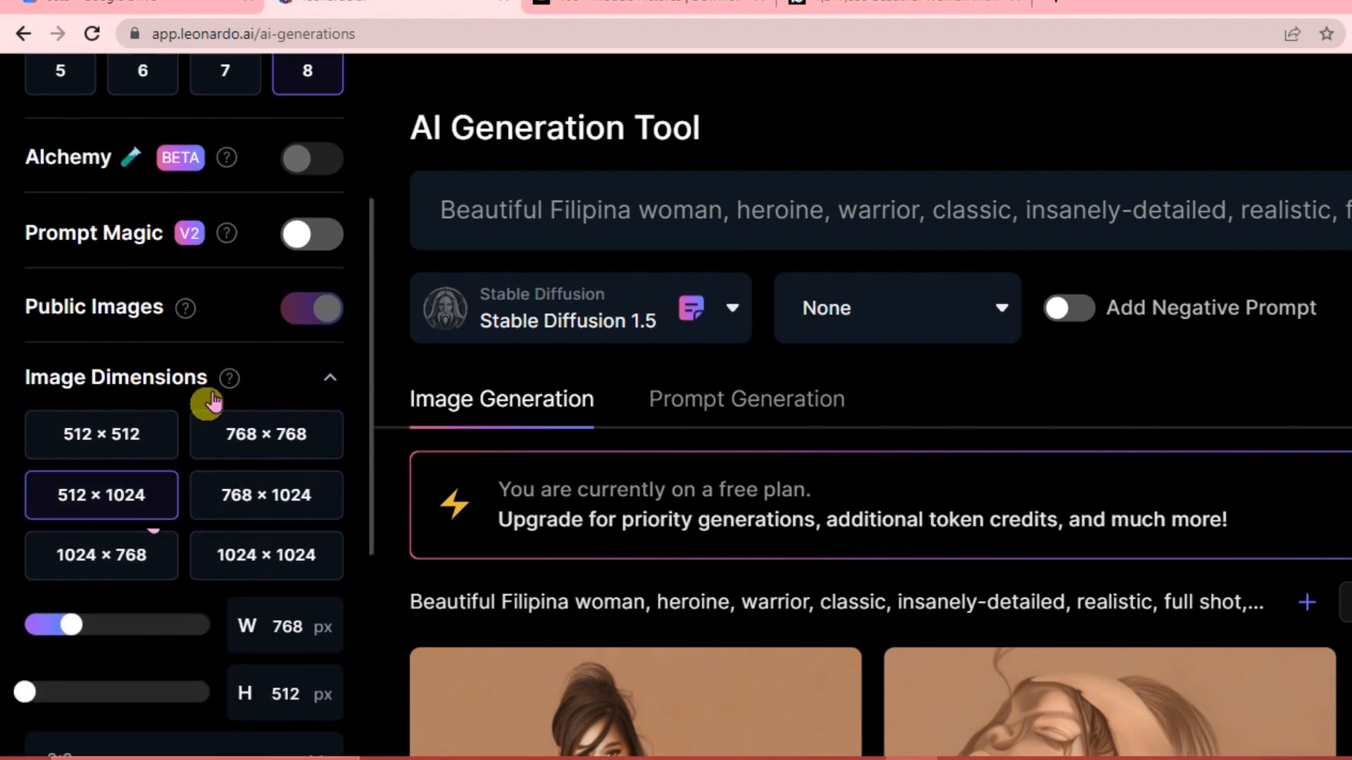
Scroll through the sidebar settings and the uploaded image to check the configuration.
scroll(211, 352, "up", 3)
scroll(223, 306, "up", 1)
left_click(223, 313)
scroll(218, 352, "up", 2)
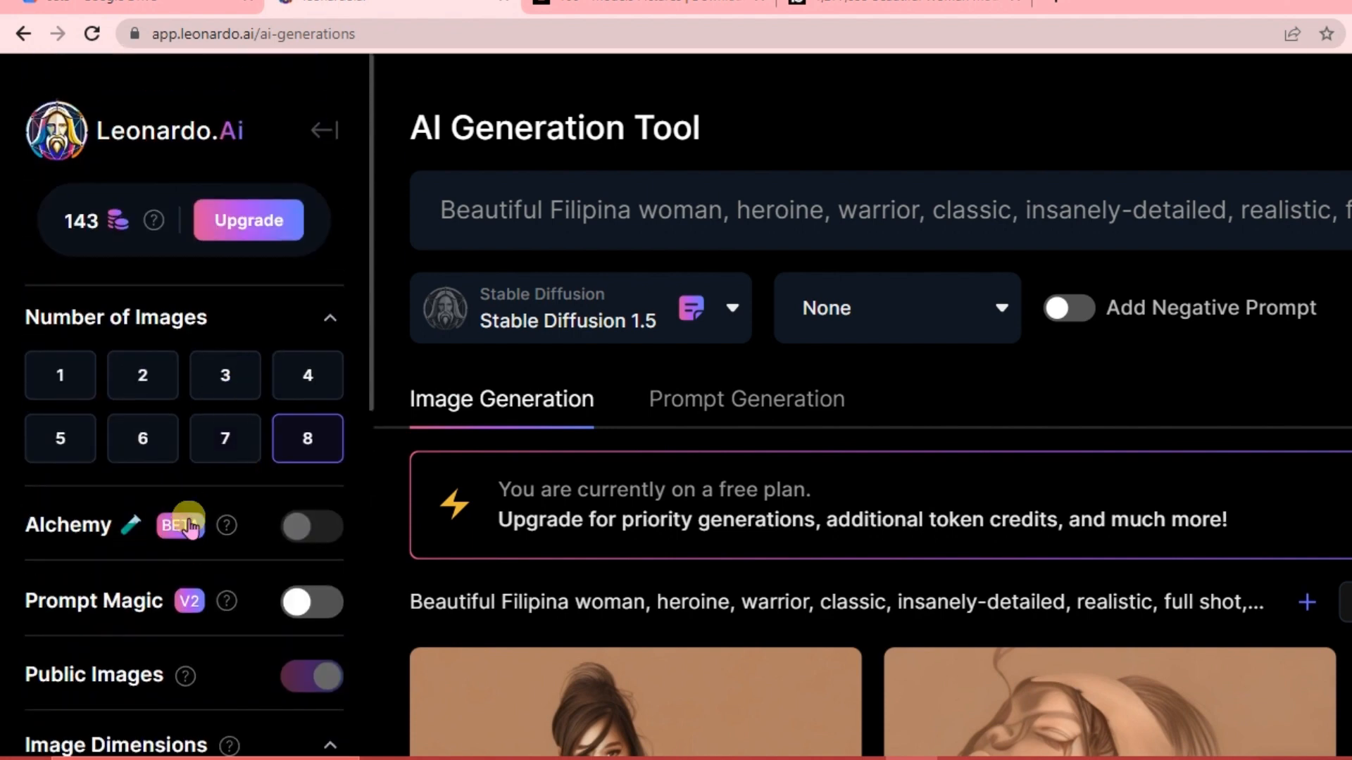
scroll(187, 521, "down", 5)
scroll(196, 447, "down", 6)
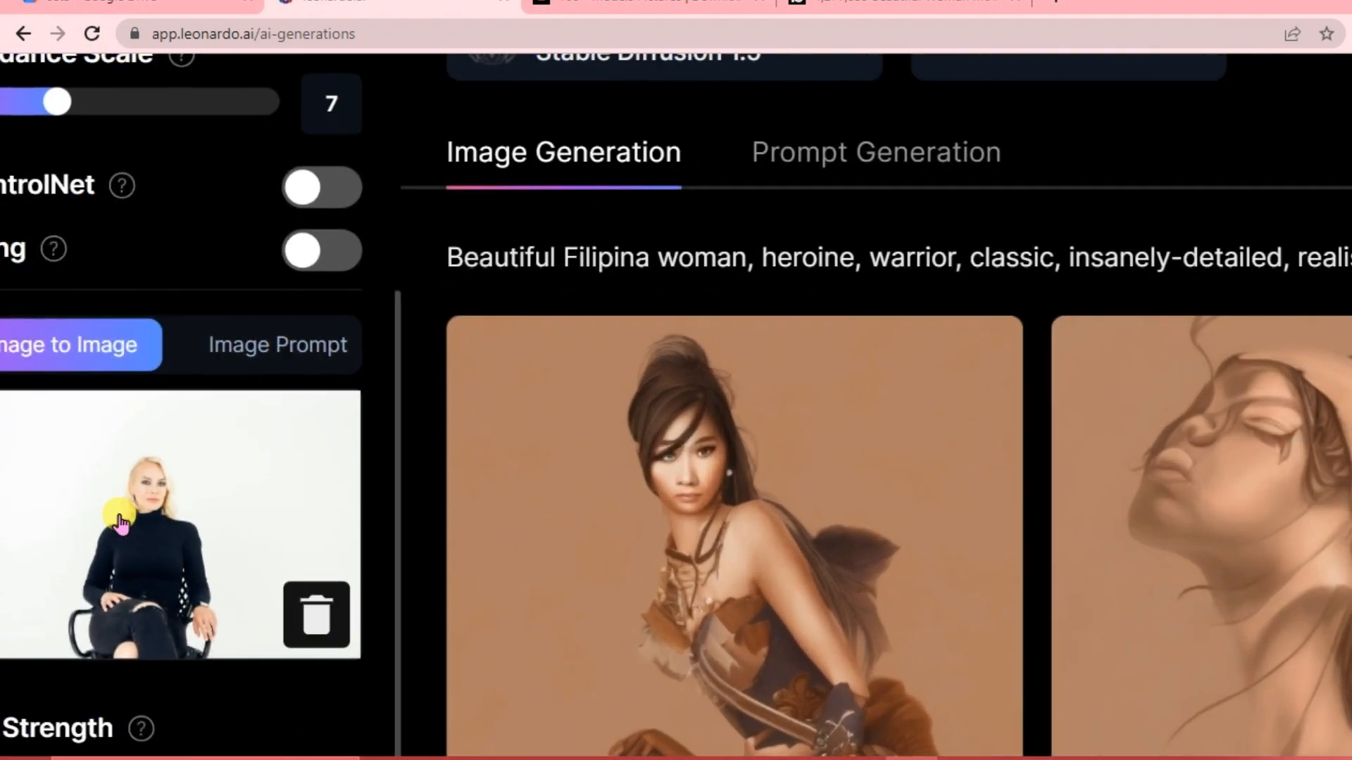
scroll(160, 467, "down", 1)
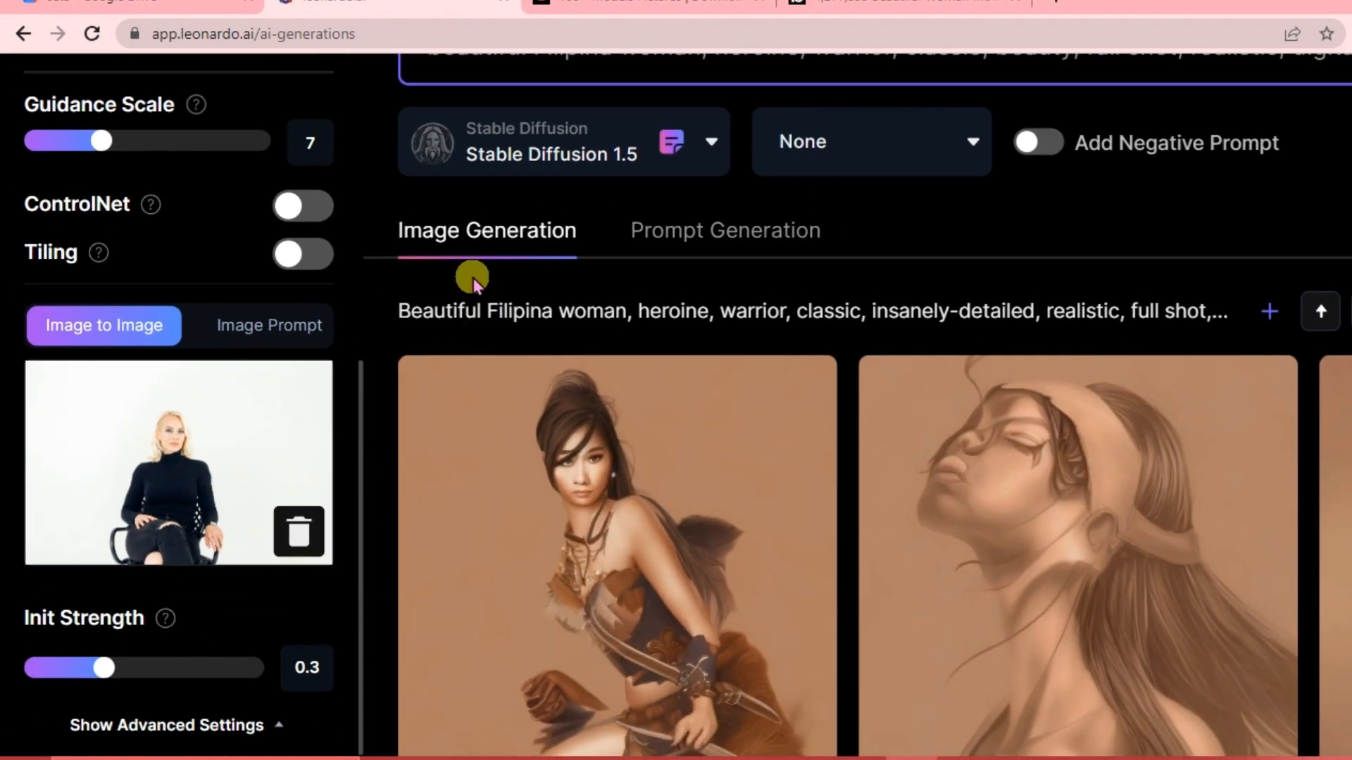
scroll(541, 267, "up", 2)
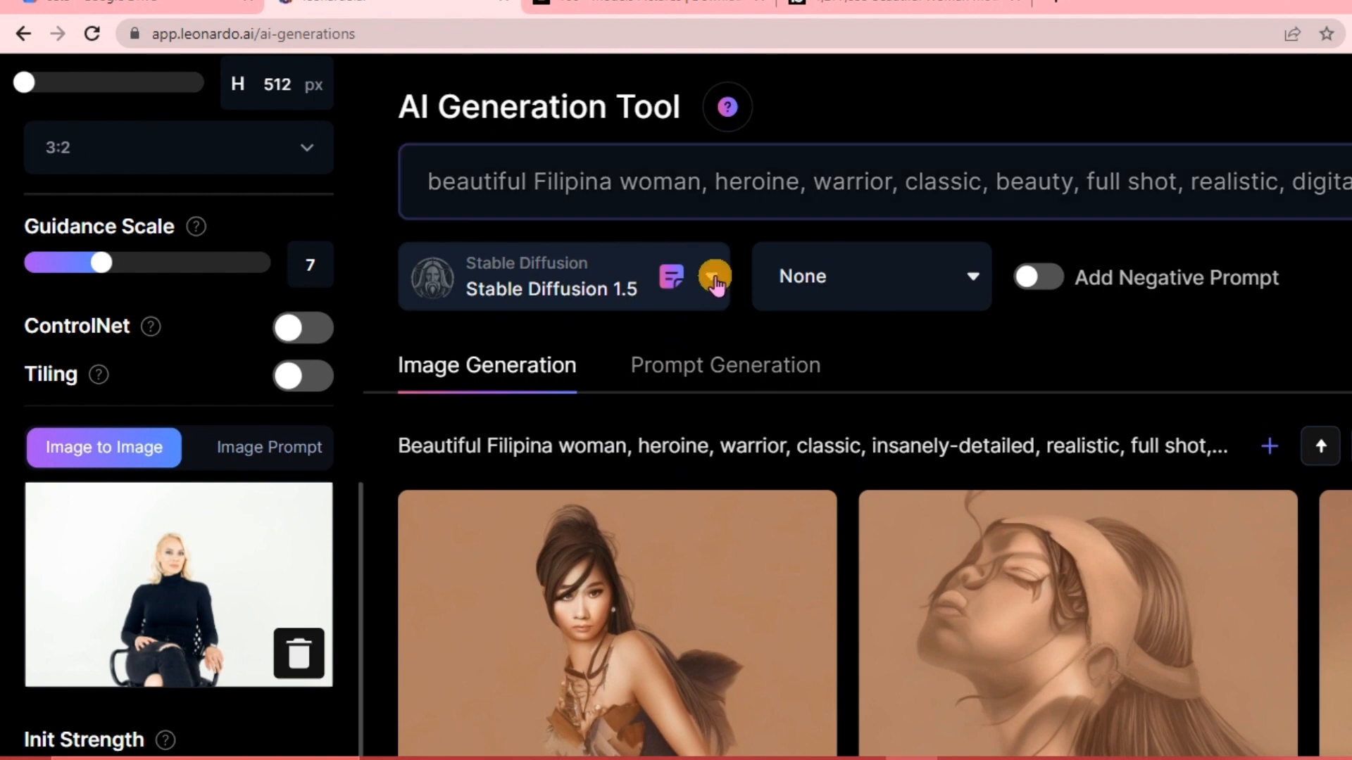
Switch the model to the DreamShaper v5 platform model and generate the images.
left_click(713, 276)
scroll(561, 493, "down", 2)
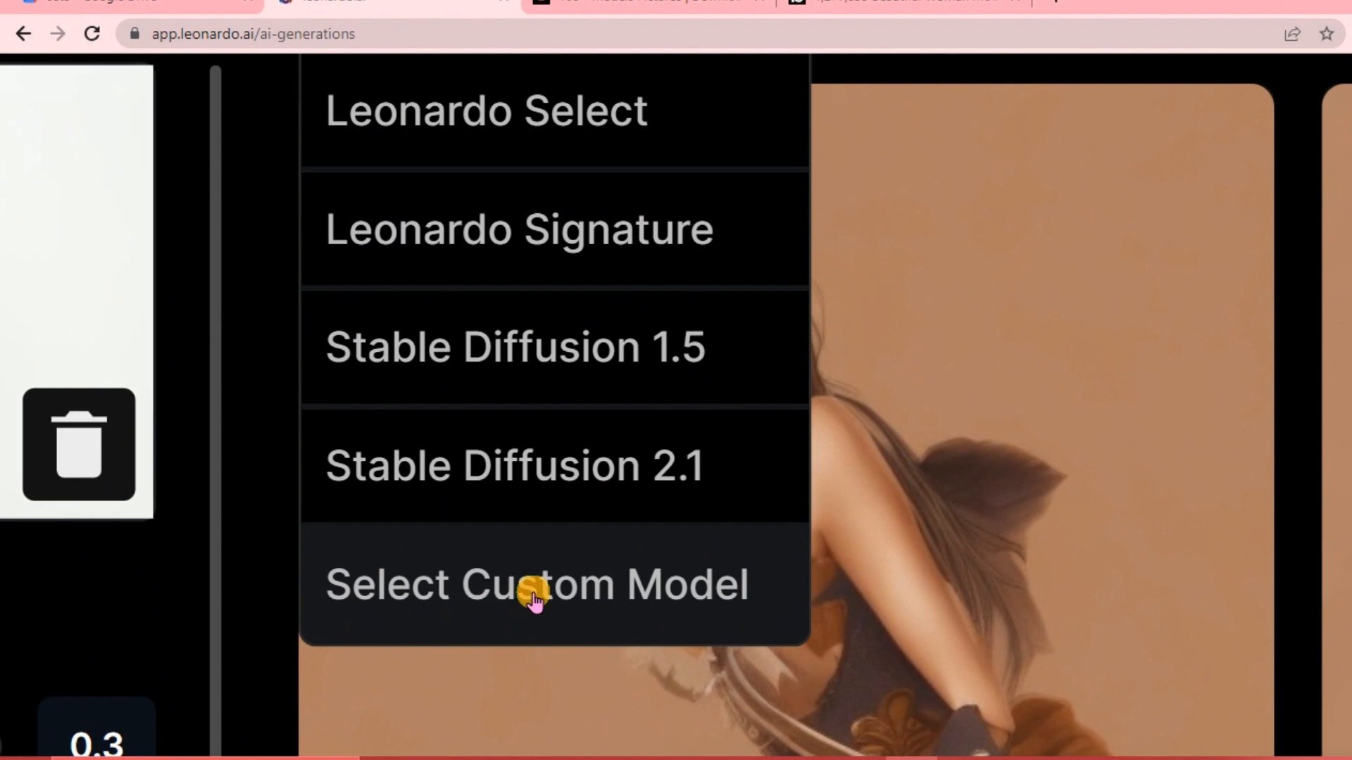
left_click(534, 597)
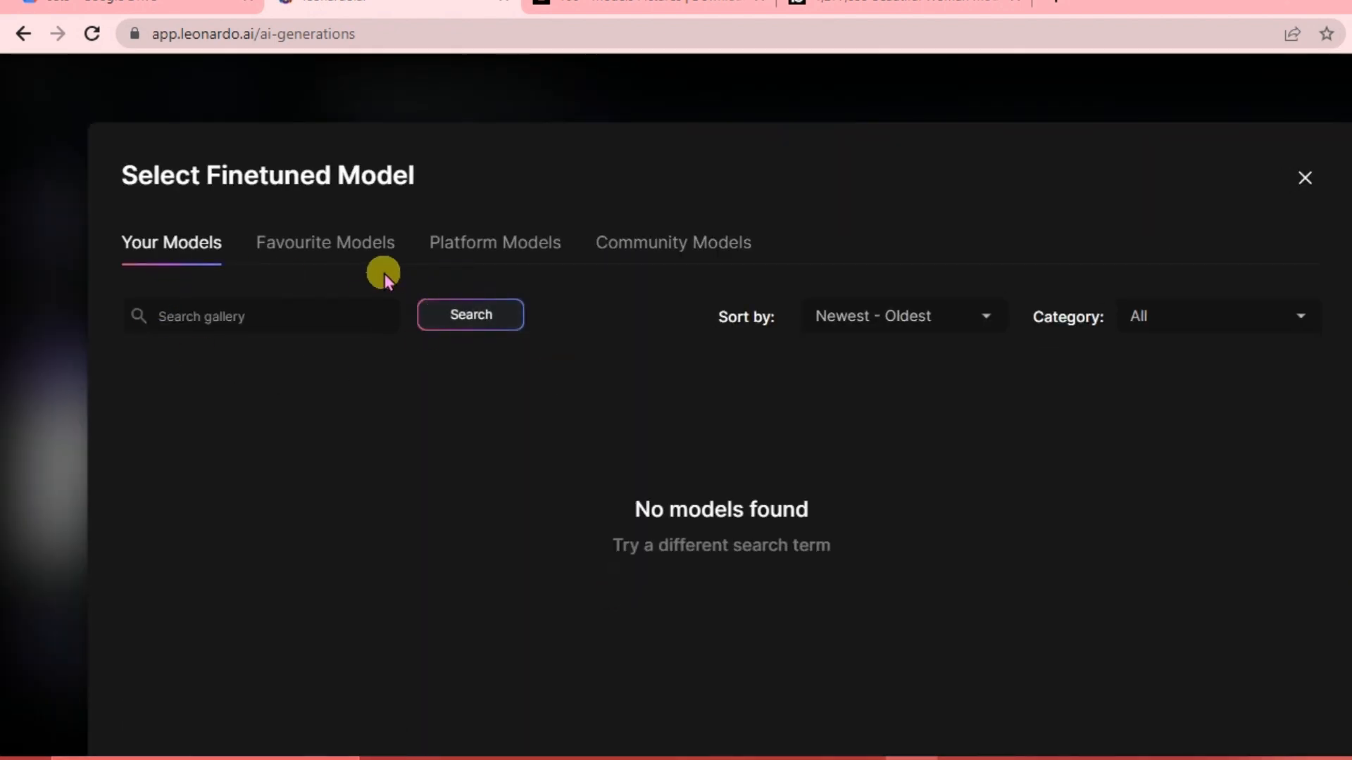
left_click(334, 243)
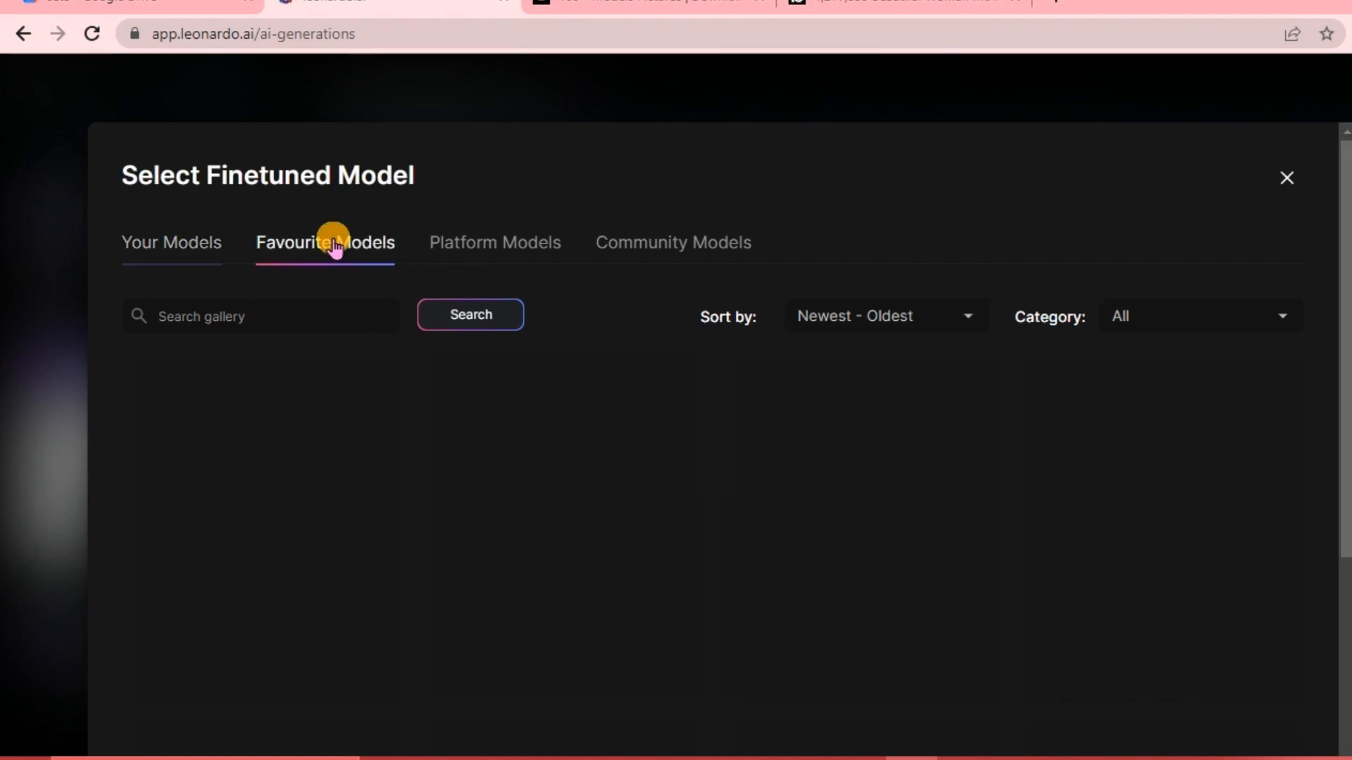
left_click(477, 252)
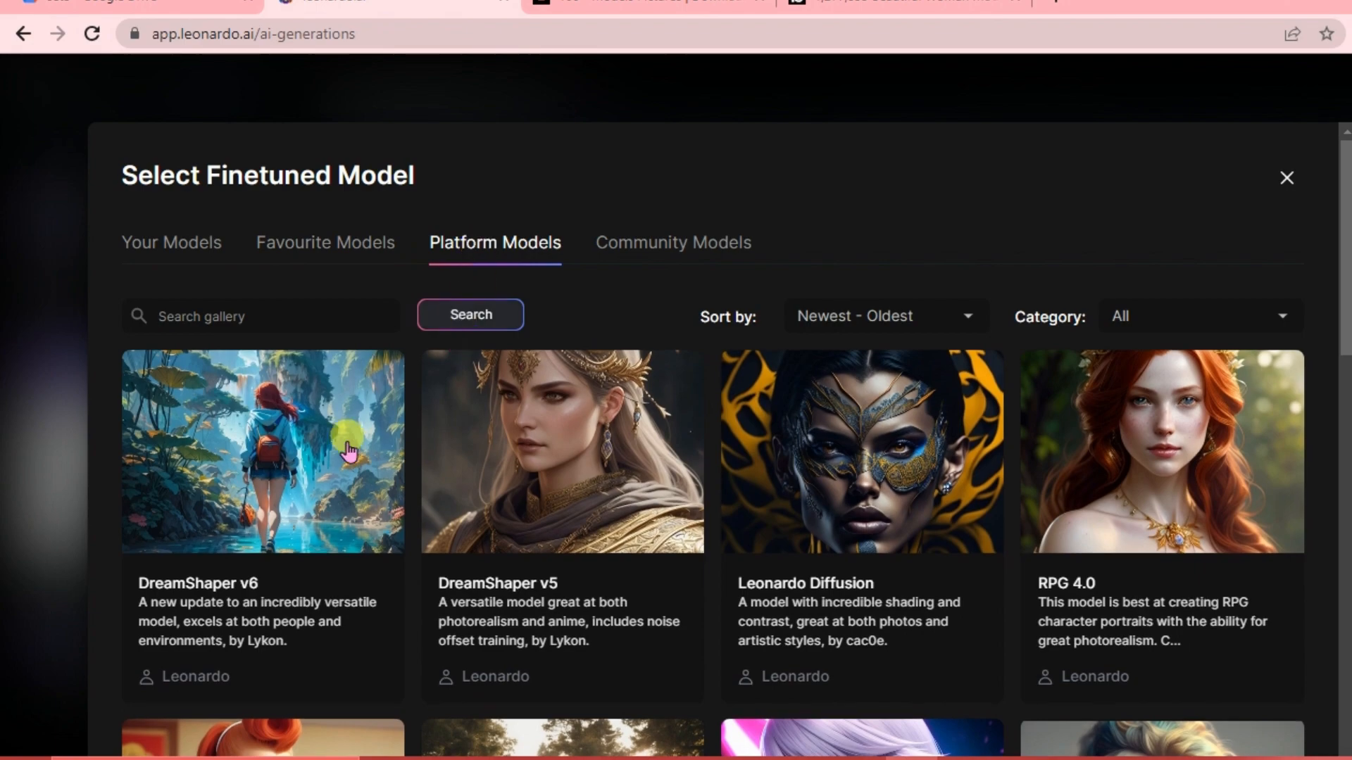
scroll(771, 517, "down", 10)
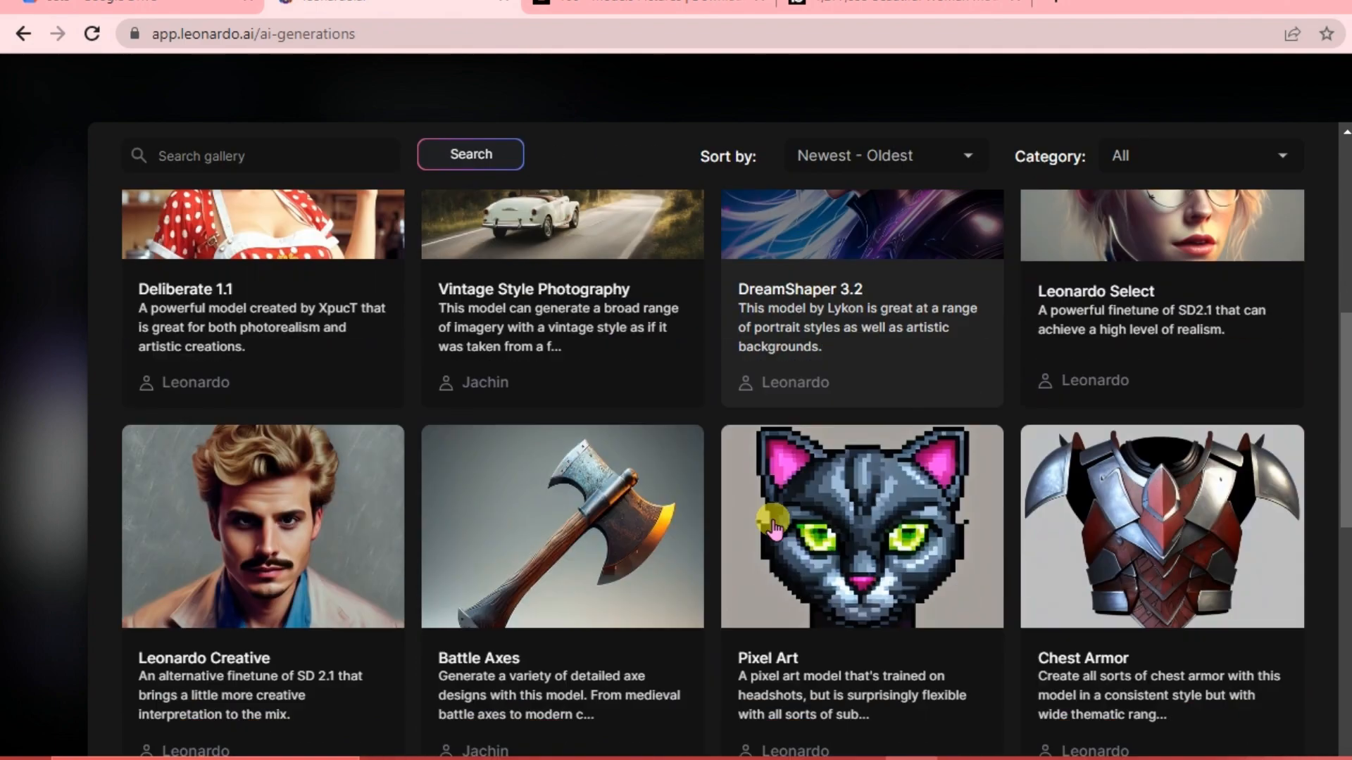
scroll(773, 521, "up", 10)
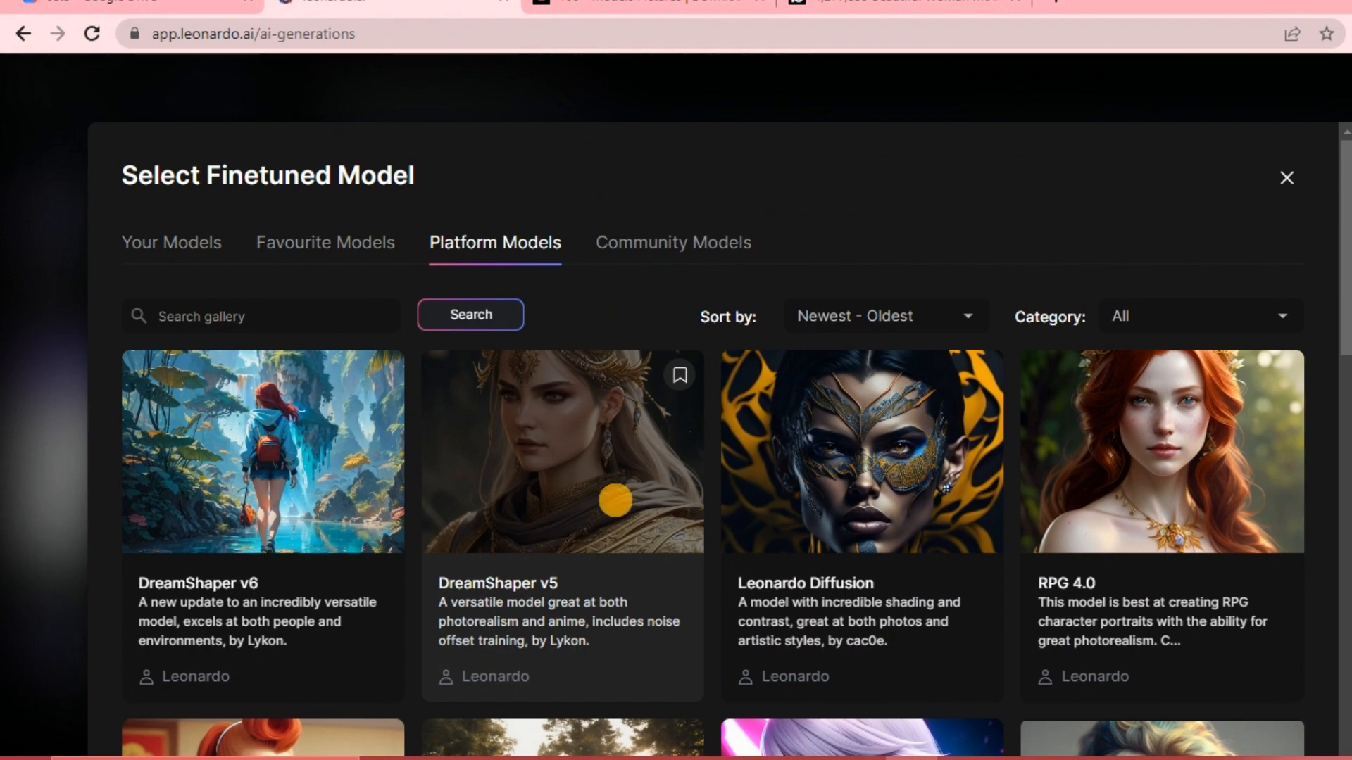
left_click(615, 500)
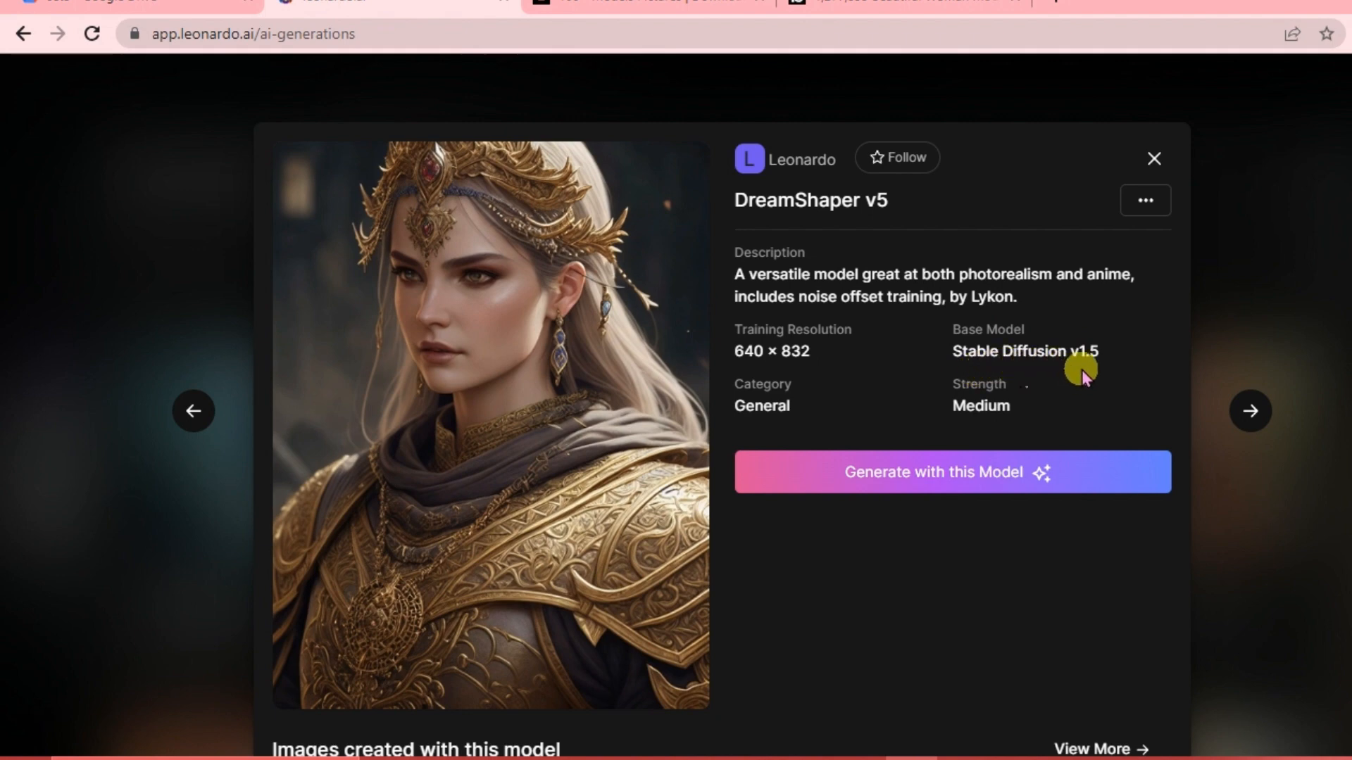
left_click(957, 486)
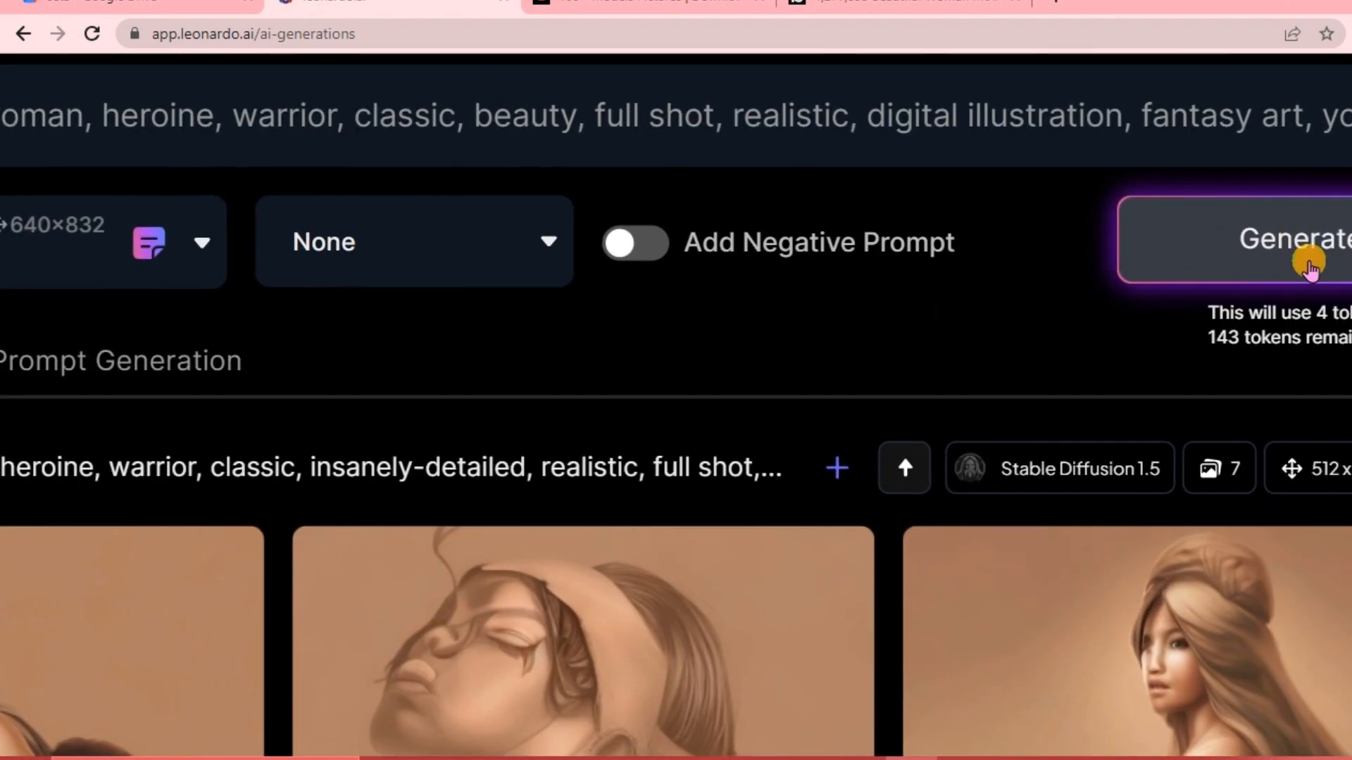
left_click(1294, 253)
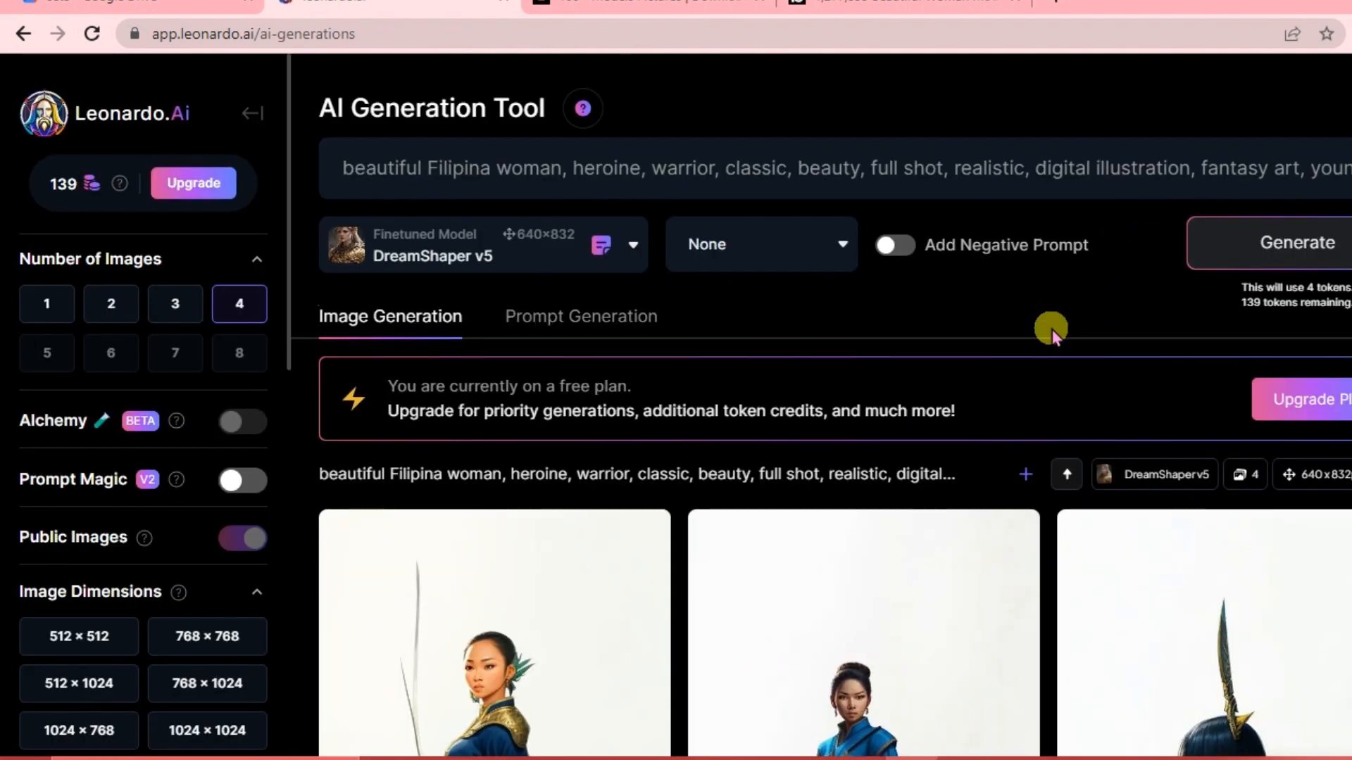
Scroll through the results feed to compare the new DreamShaper v5 images with the earlier generations.
mouse_move(109, 187)
scroll(1006, 415, "down", 2)
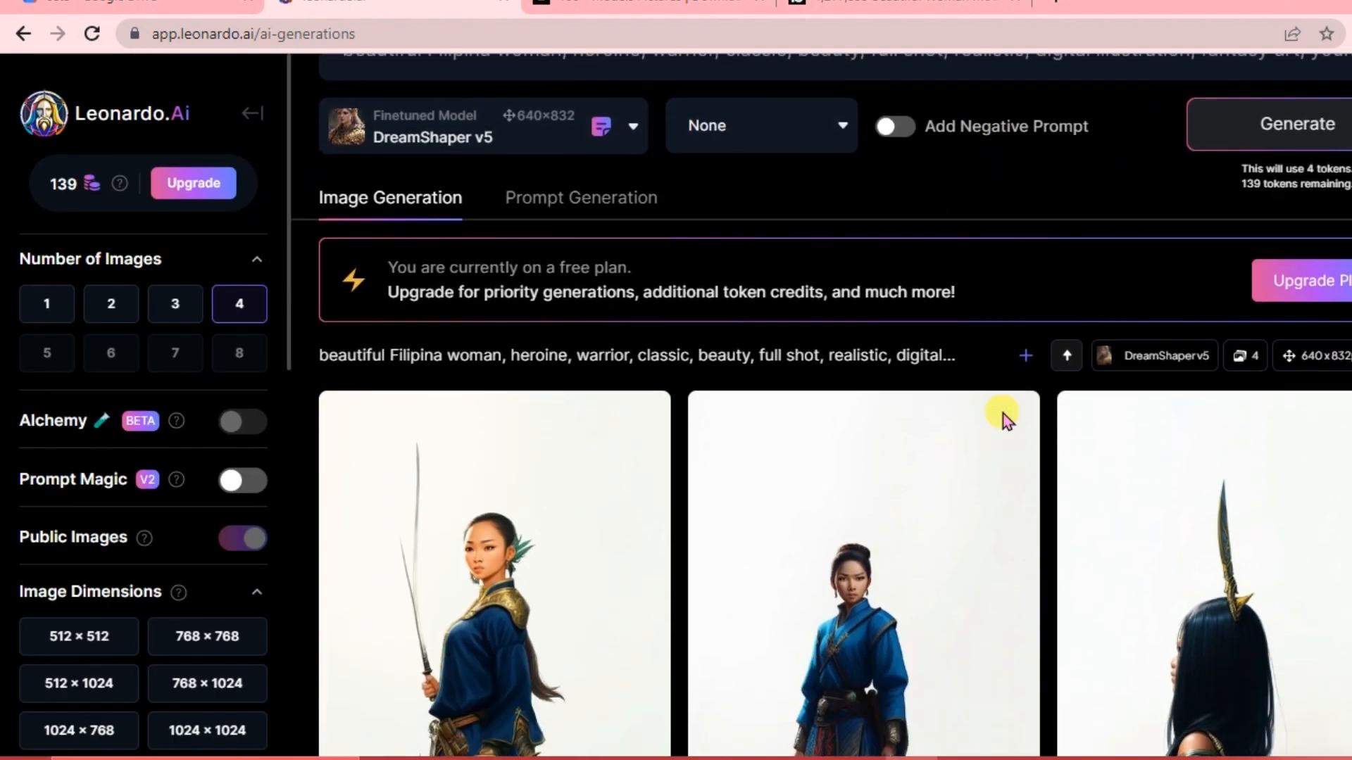
scroll(1005, 418, "down", 8)
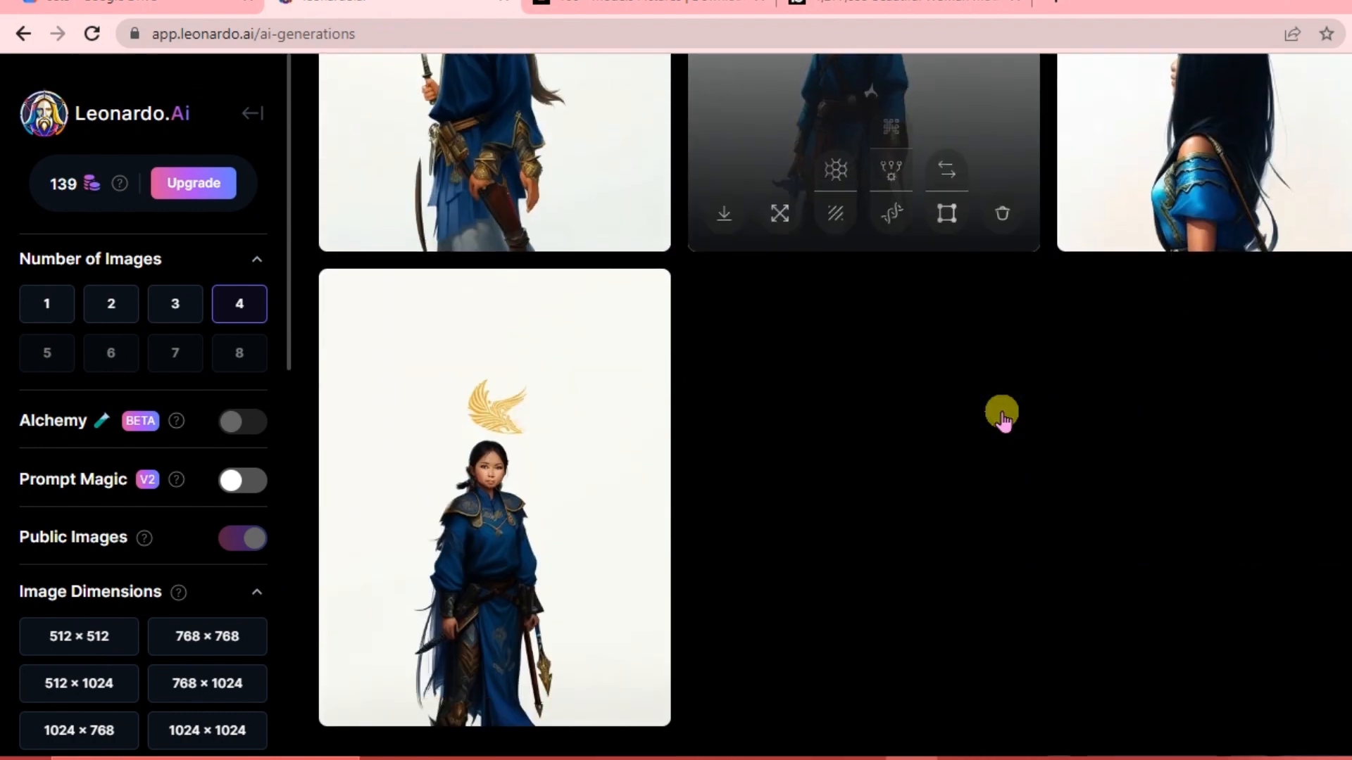
scroll(189, 523, "down", 13)
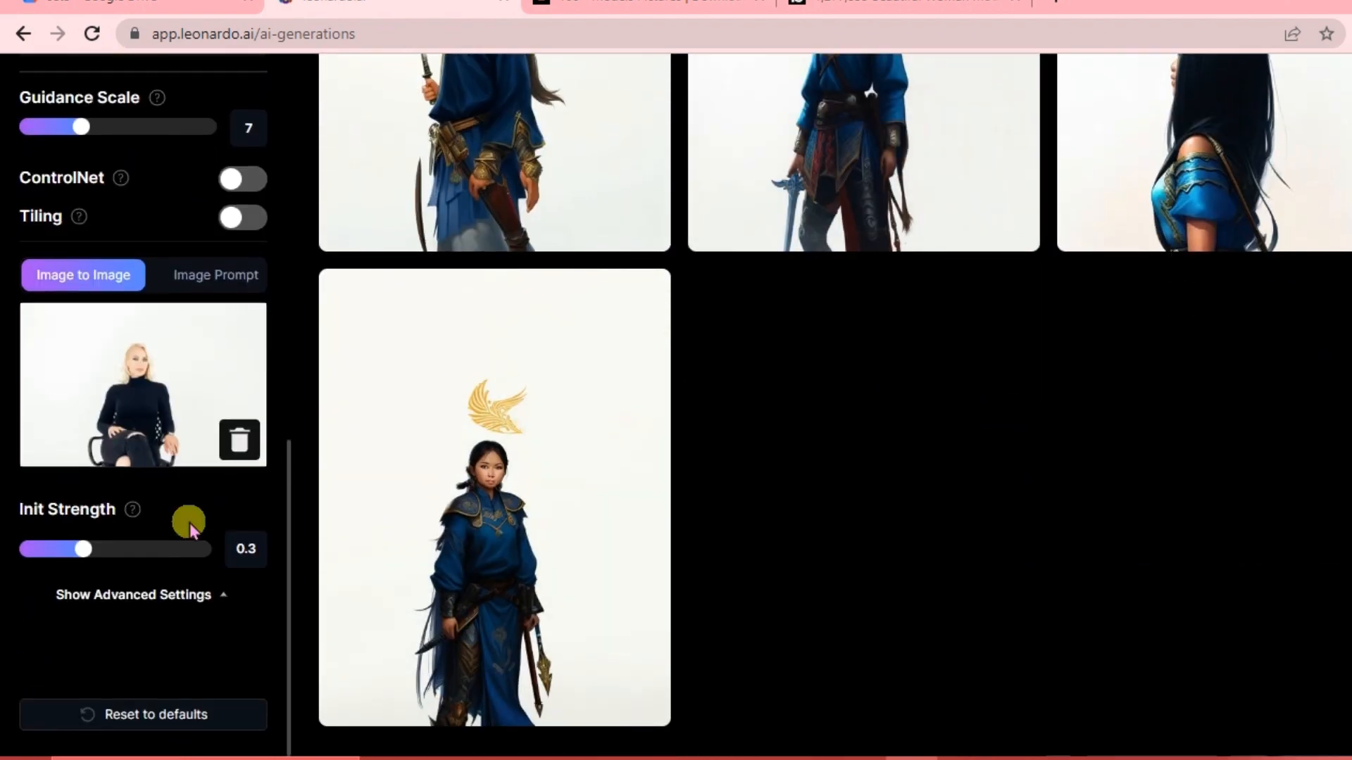
scroll(188, 522, "down", 2)
scroll(753, 404, "down", 3)
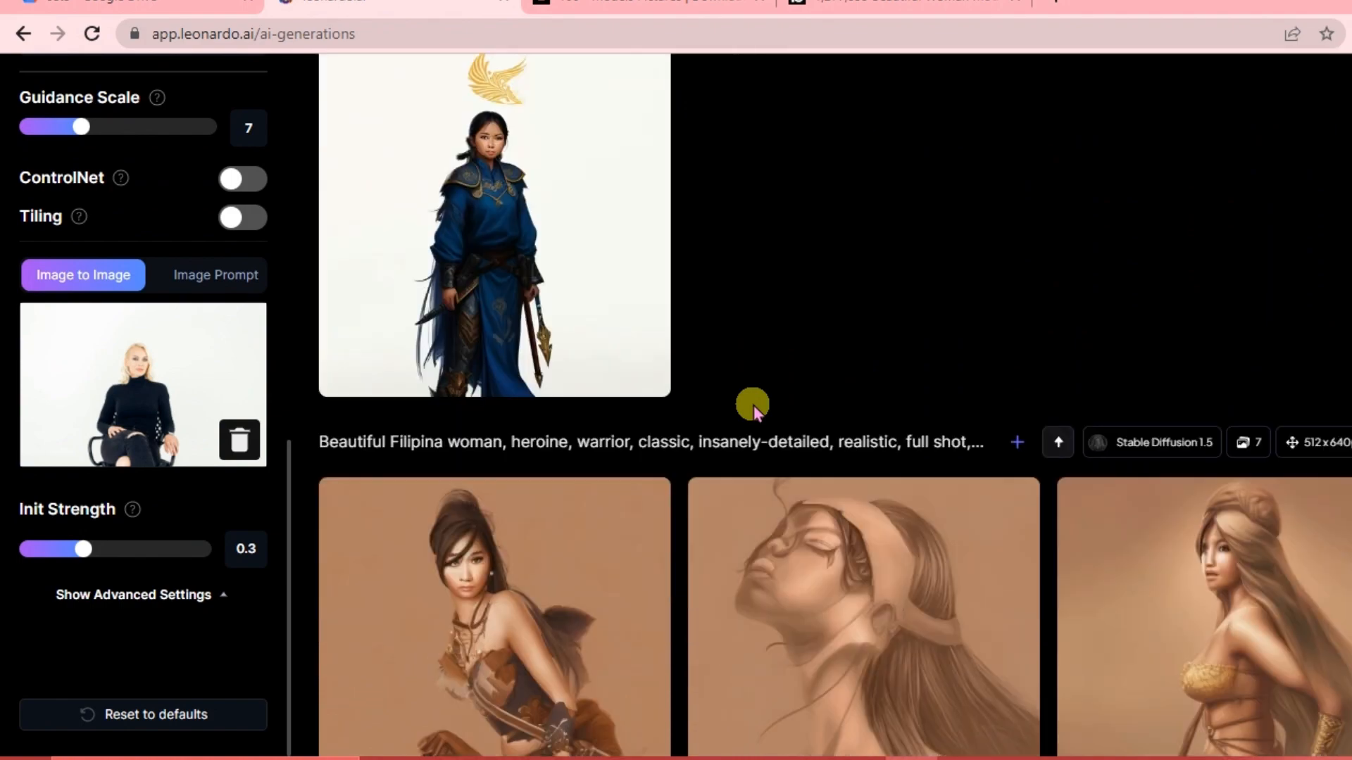
scroll(753, 404, "down", 10)
scroll(753, 404, "up", 15)
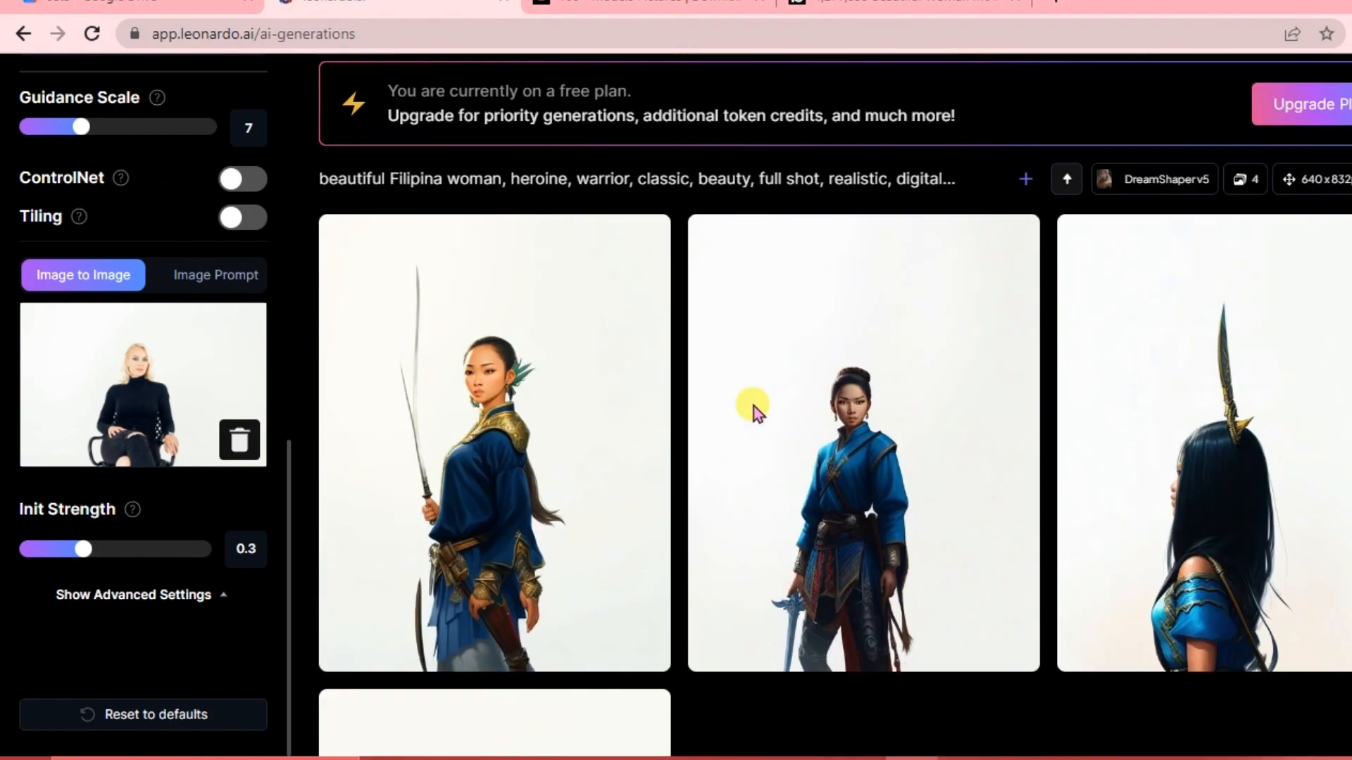
scroll(753, 407, "up", 1)
scroll(754, 407, "down", 2)
scroll(753, 406, "up", 5)
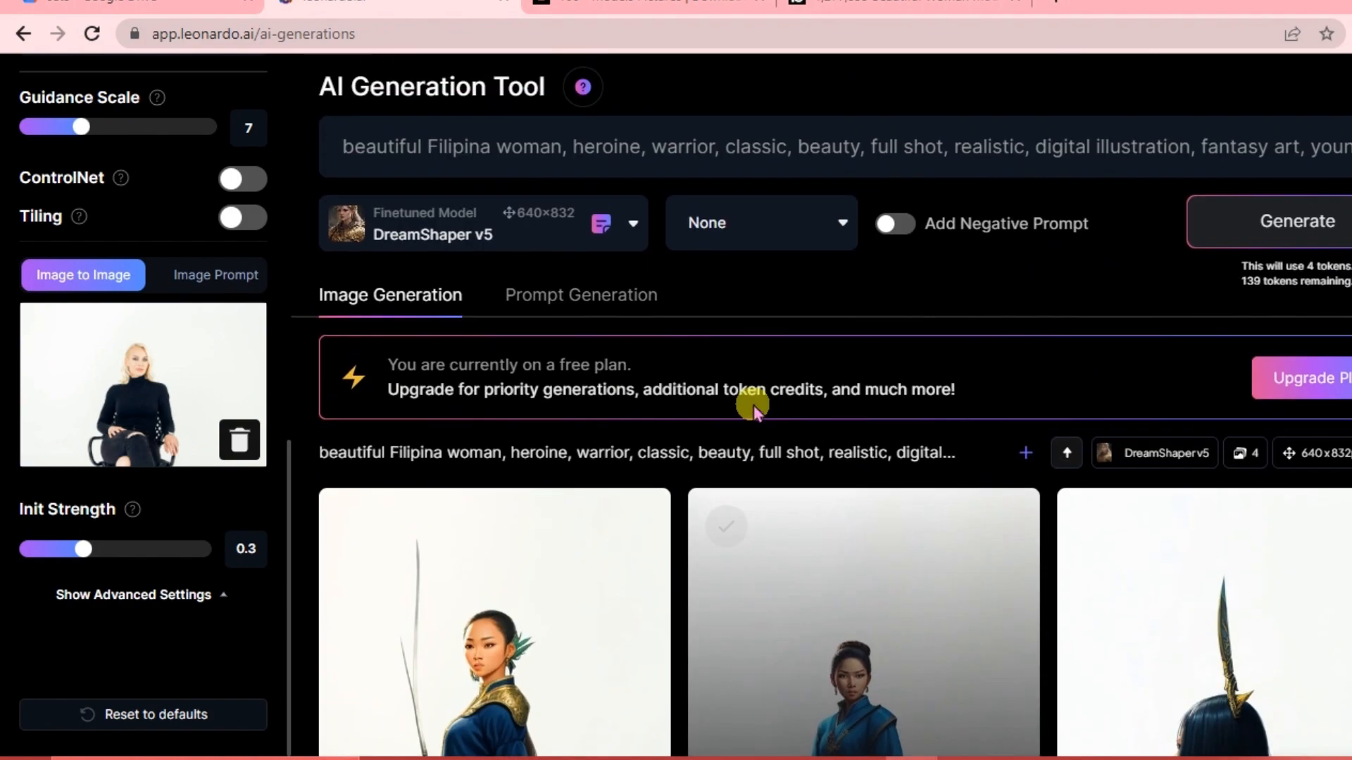
scroll(753, 405, "down", 5)
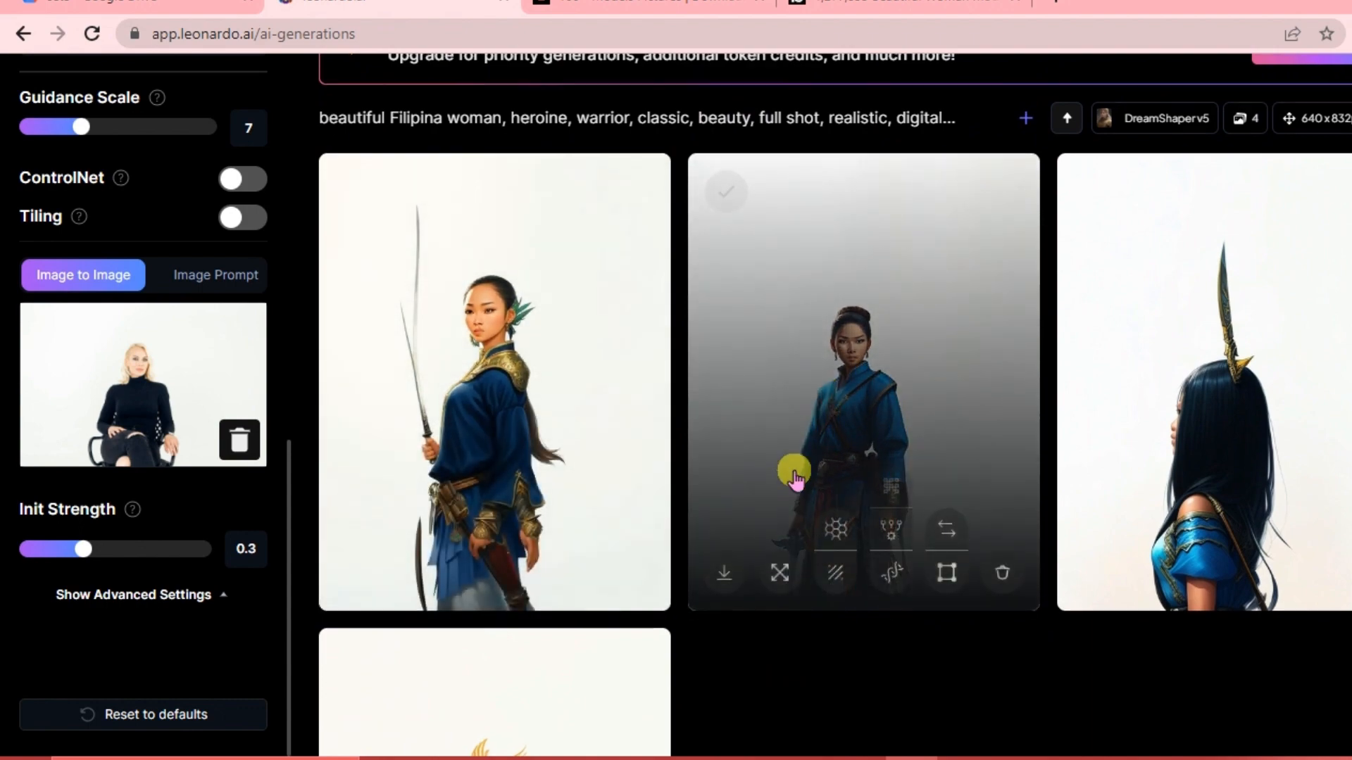
scroll(794, 474, "down", 4)
scroll(794, 474, "up", 4)
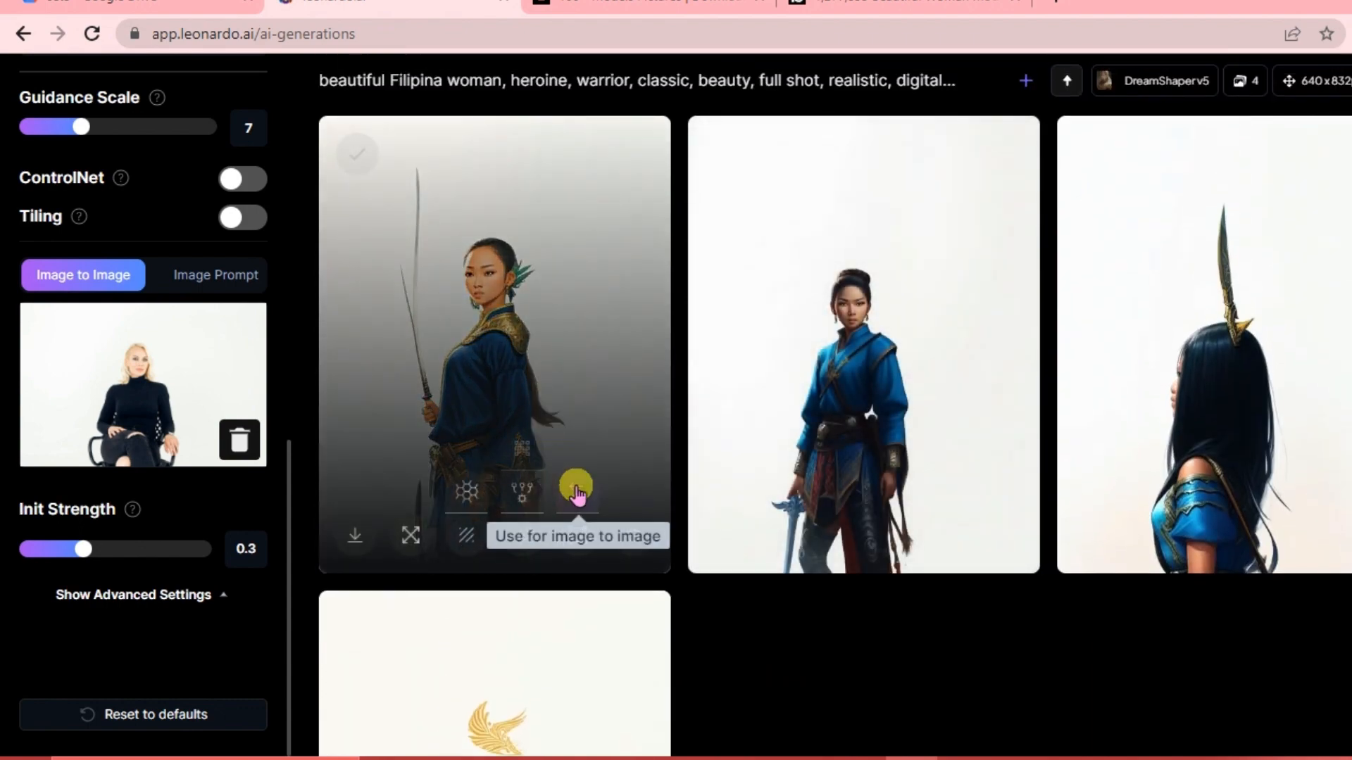
Open the first generated warrior image in the viewer, check its version options, and close it.
left_click(490, 407)
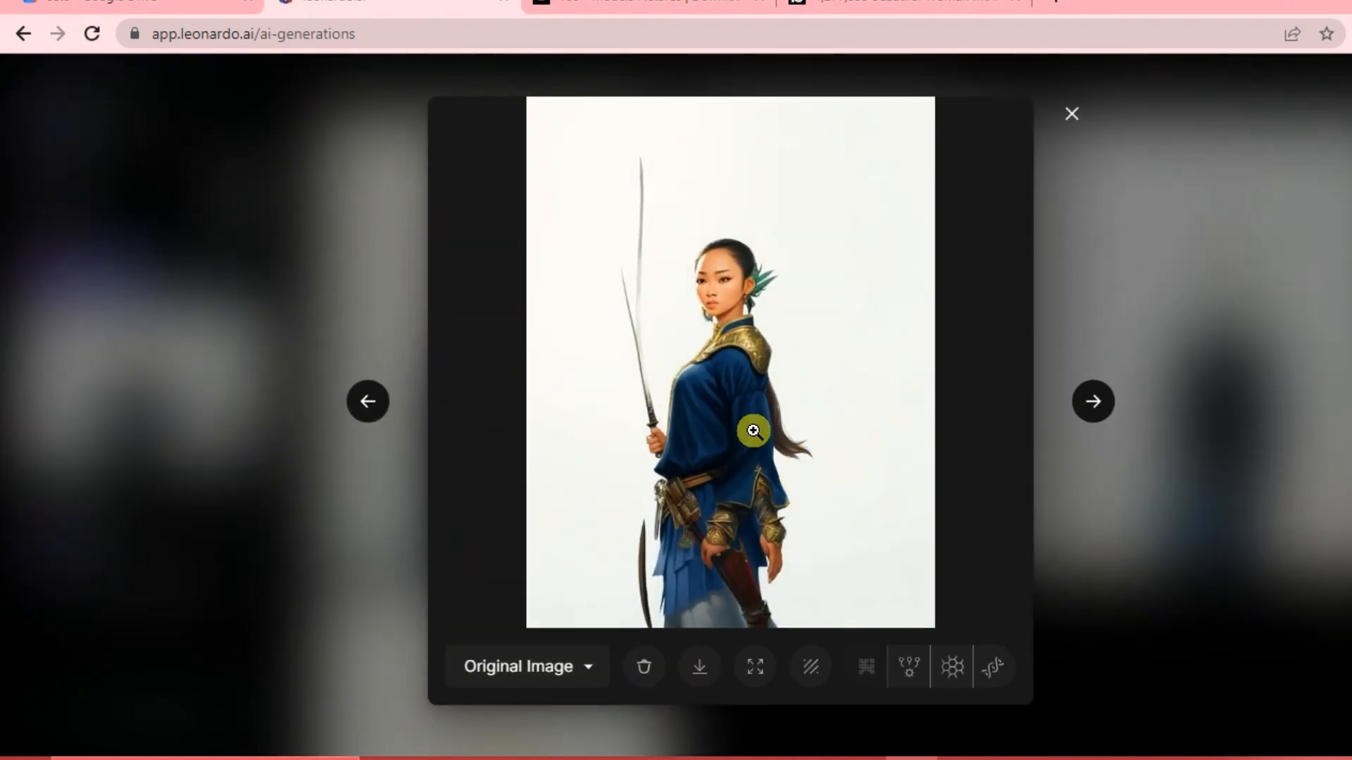
left_click(588, 669)
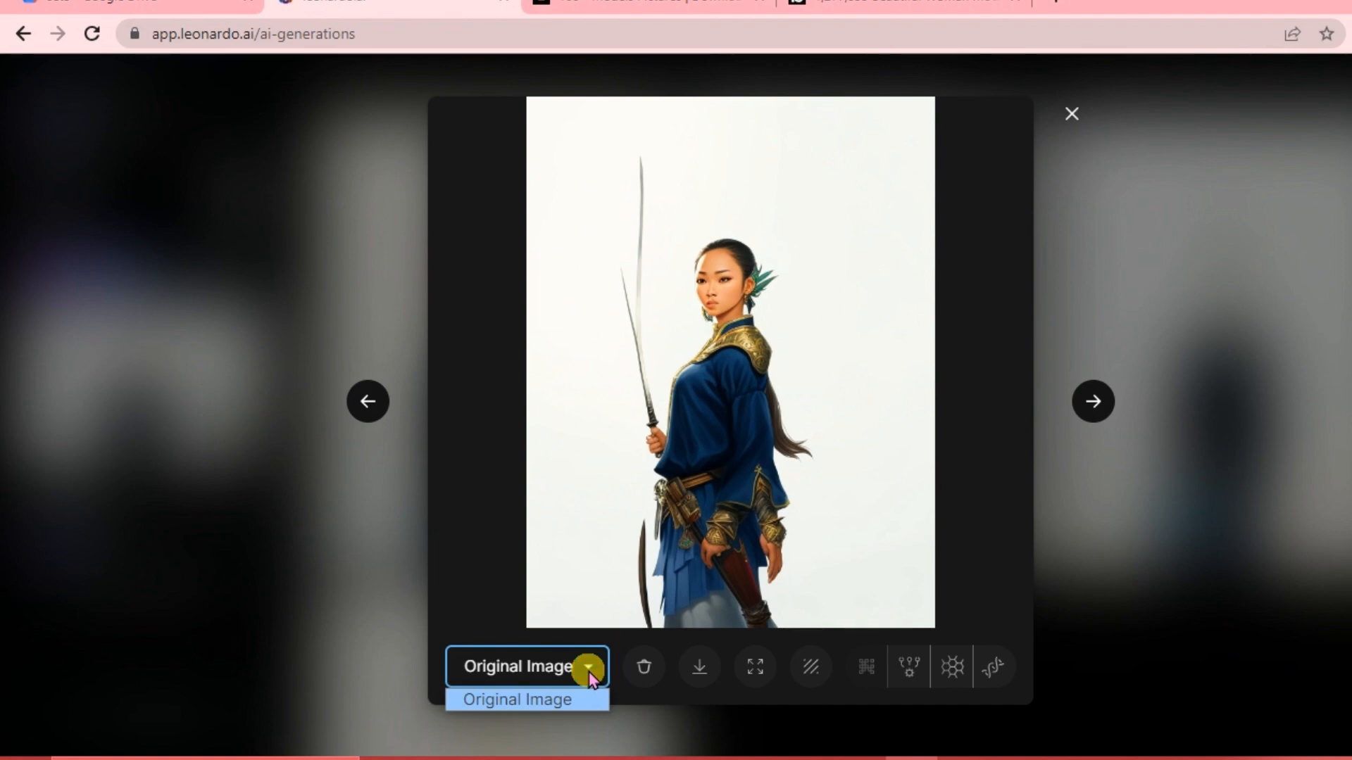
left_click(588, 671)
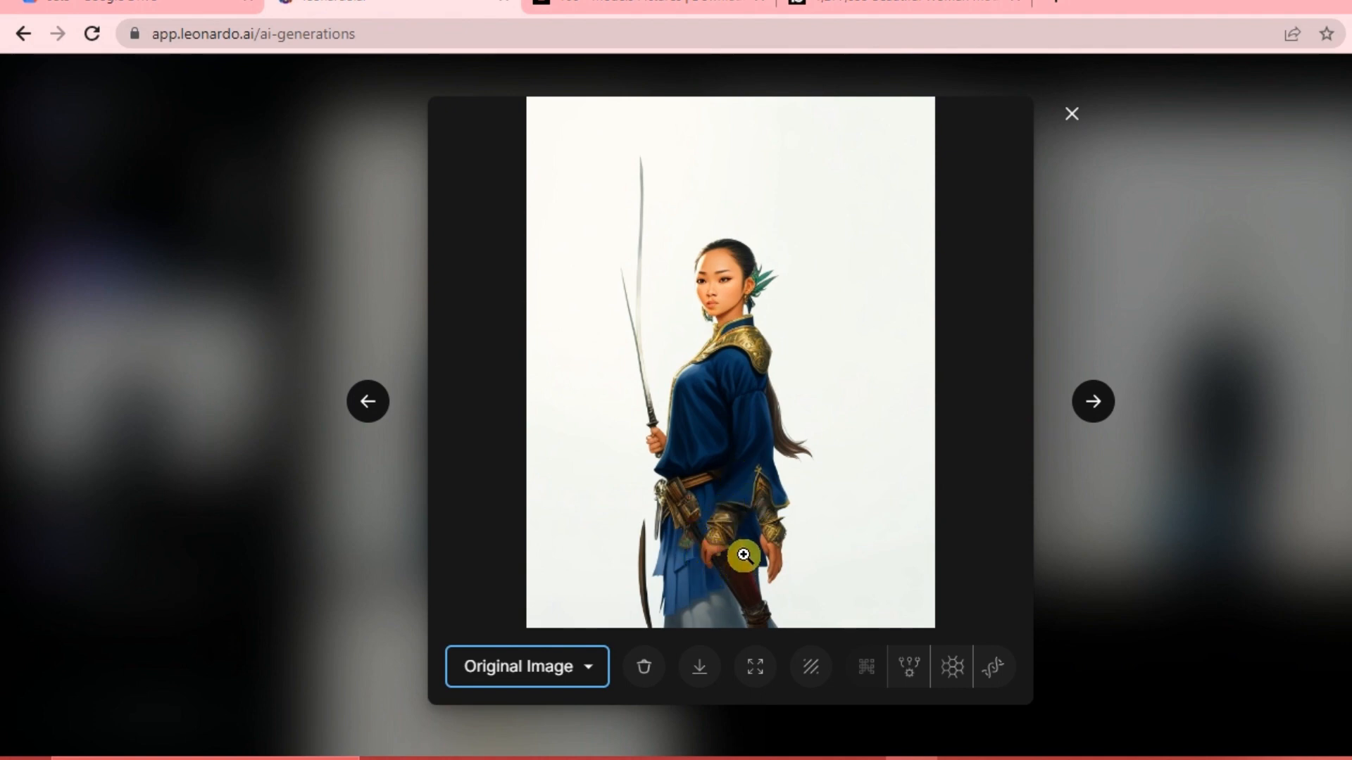
left_click(1075, 115)
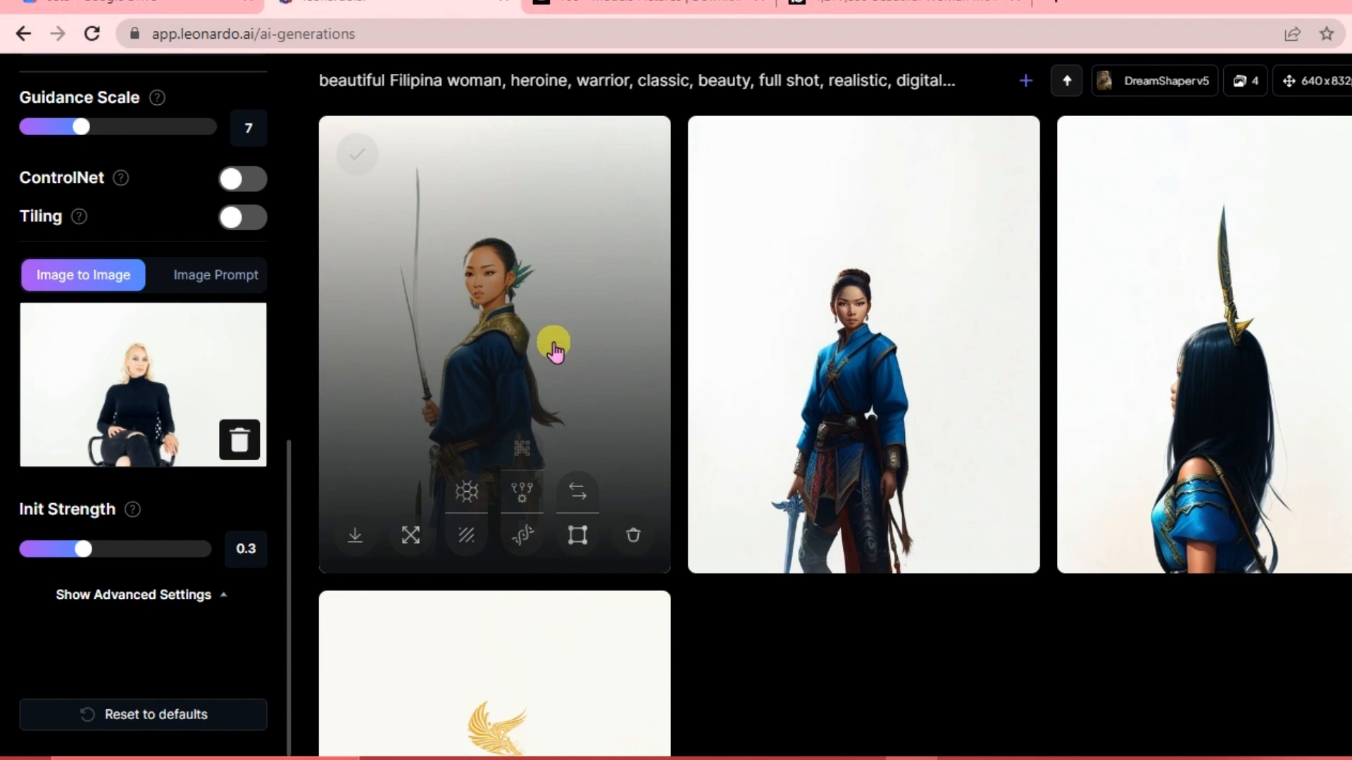
Open the second generated warrior image in the viewer and download it as a JPG.
scroll(875, 373, "down", 1)
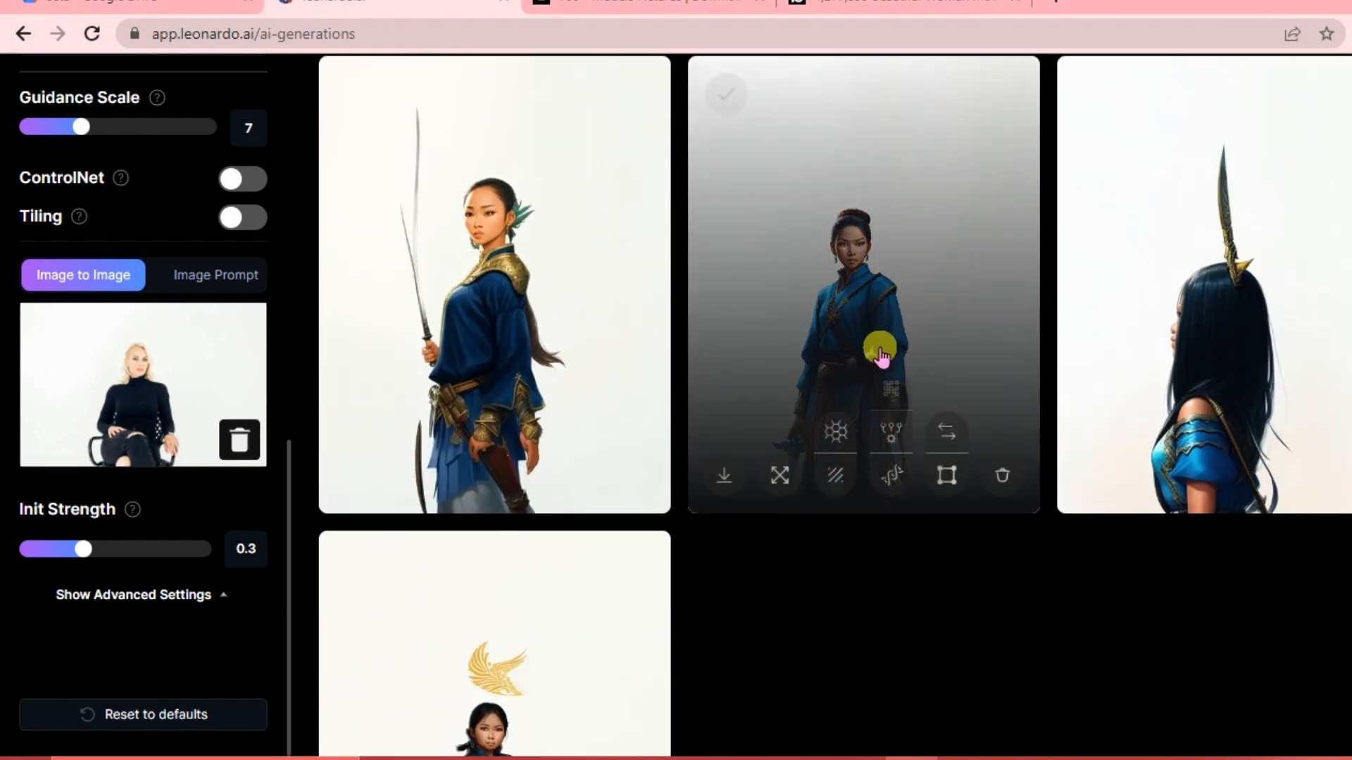
left_click(880, 352)
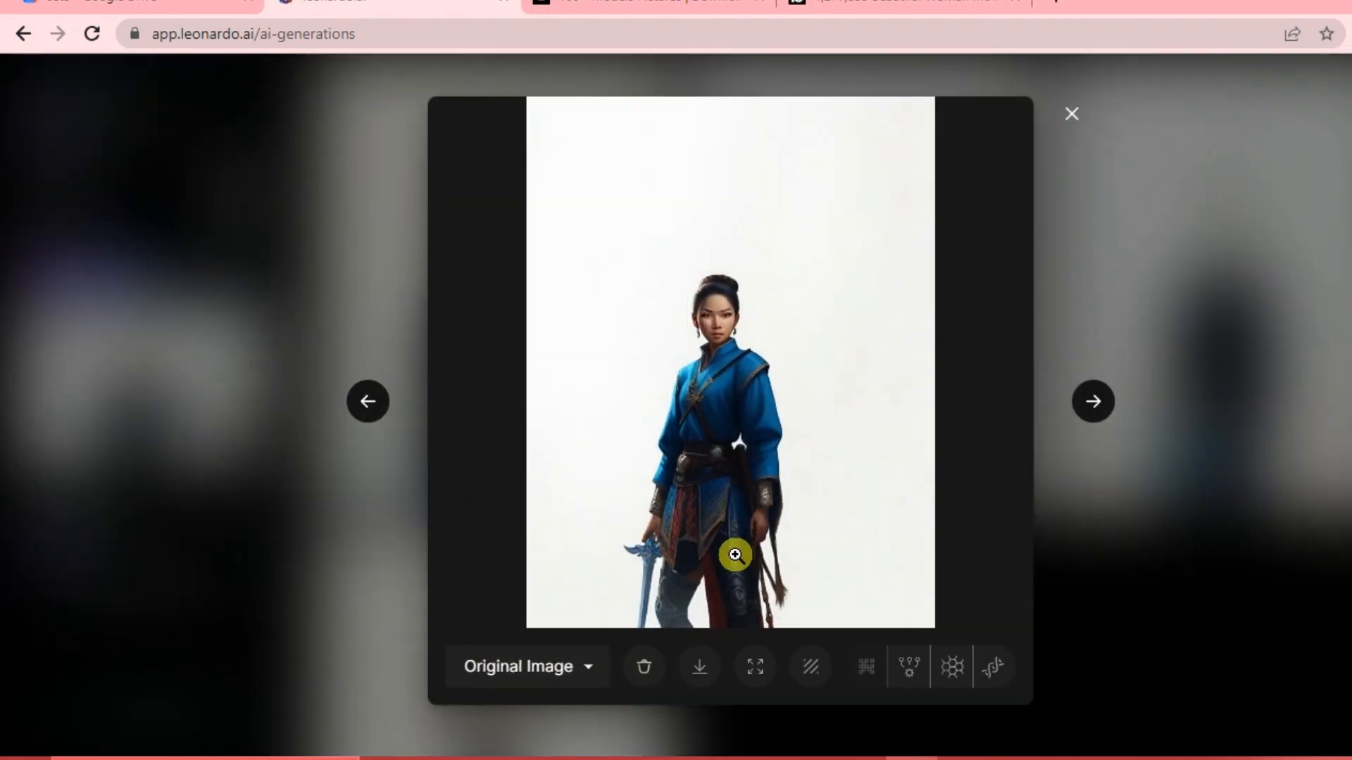
left_click(589, 669)
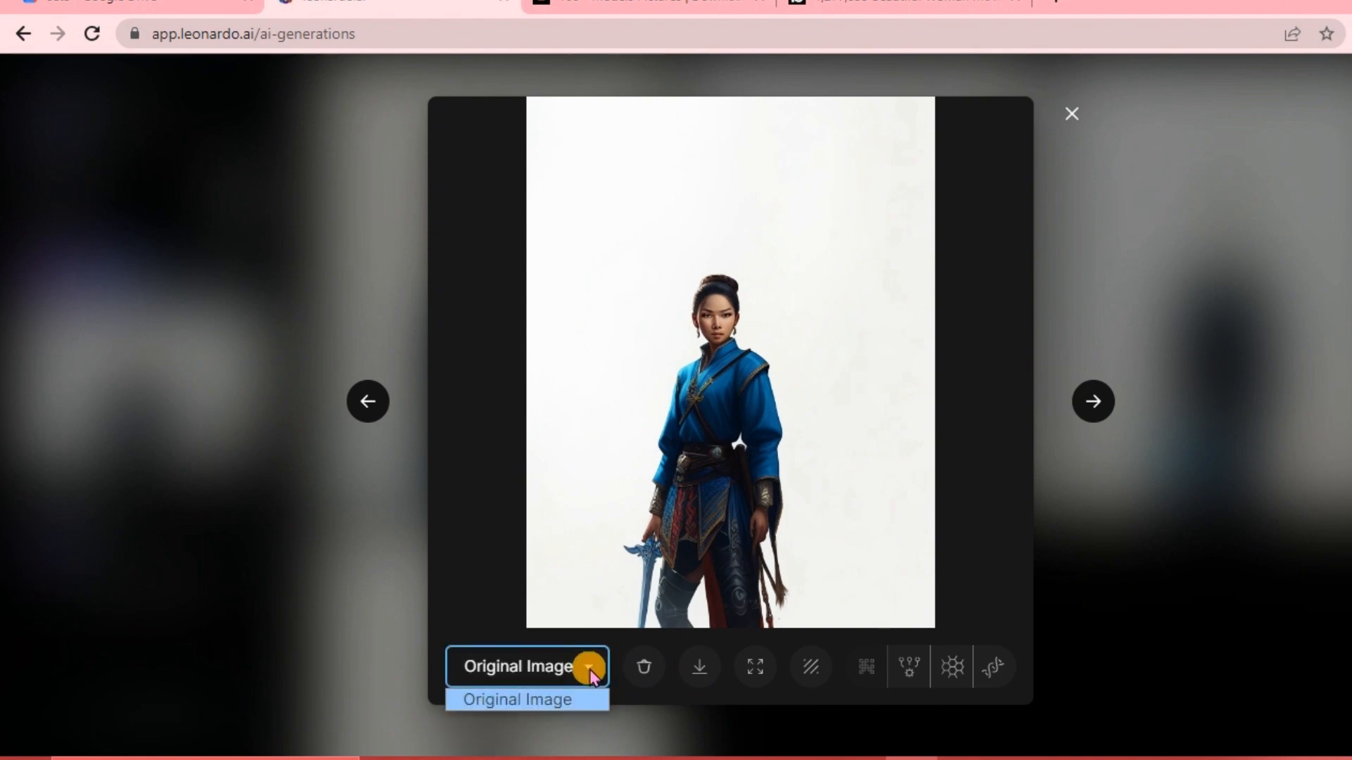
left_click(700, 668)
left_click(700, 668)
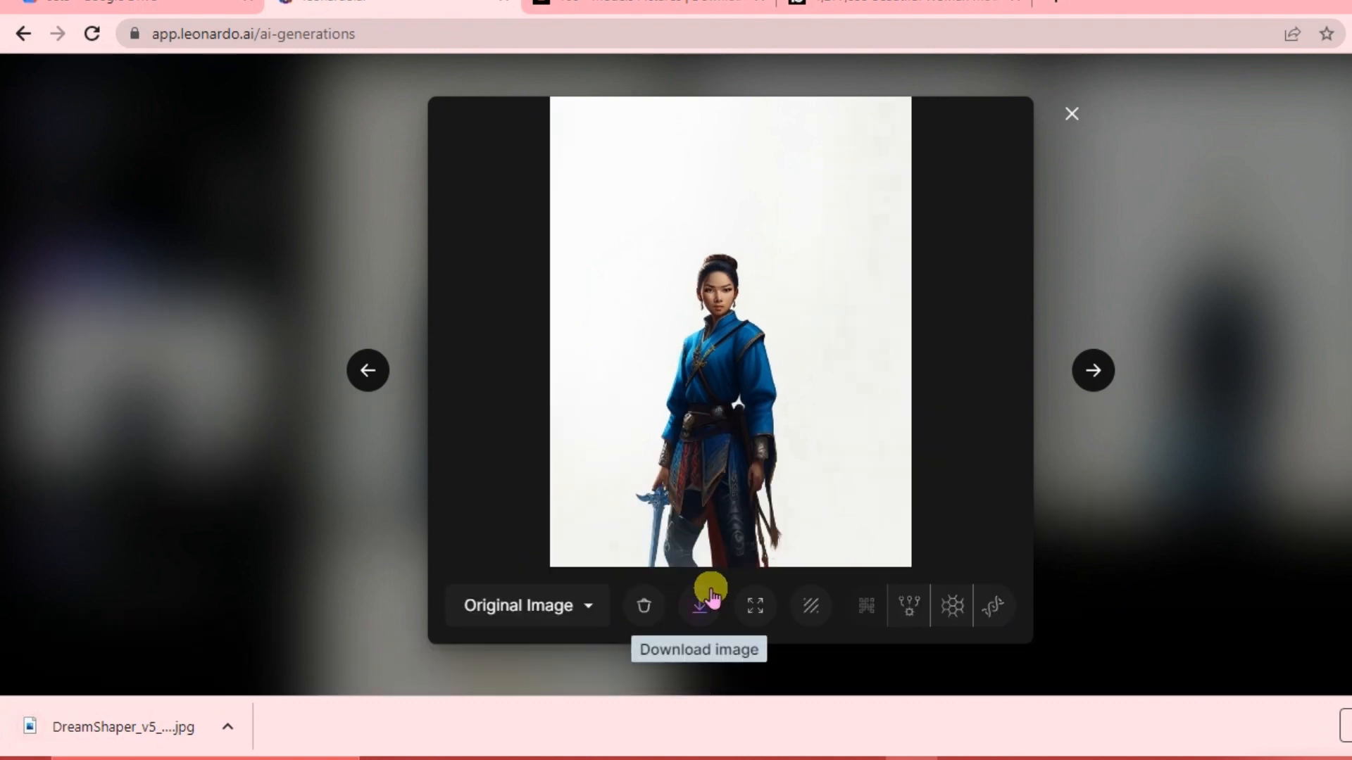
left_click(1073, 115)
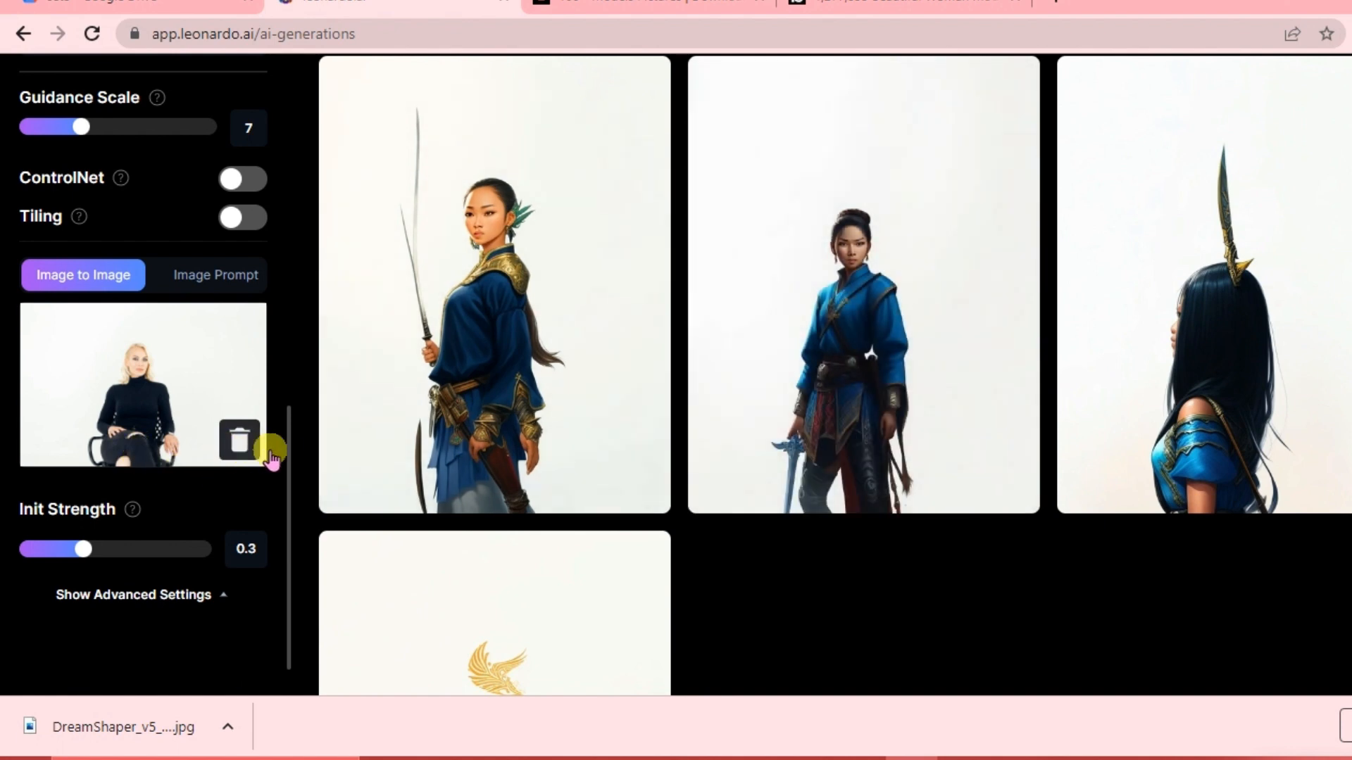
Replace the Image to Image reference with the downloaded warrior image.
left_click(239, 442)
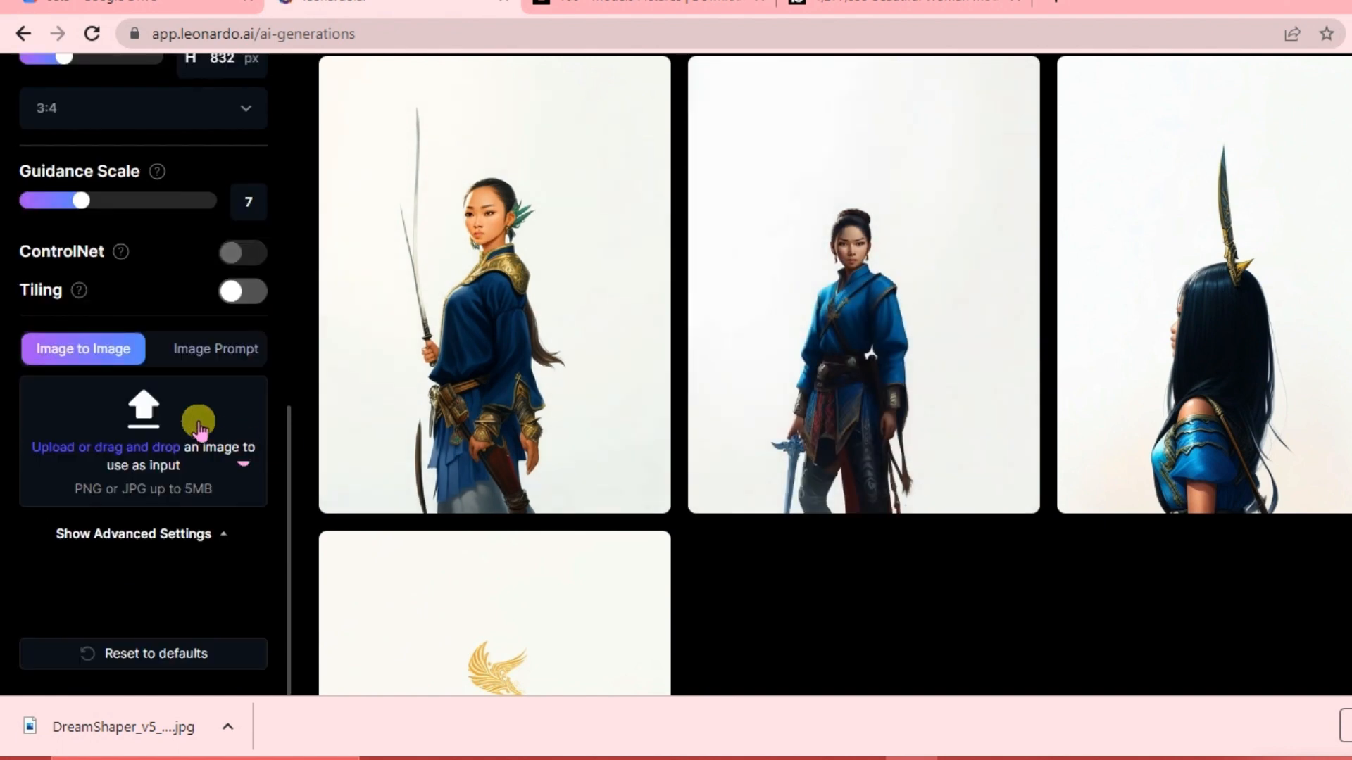
left_click(111, 456)
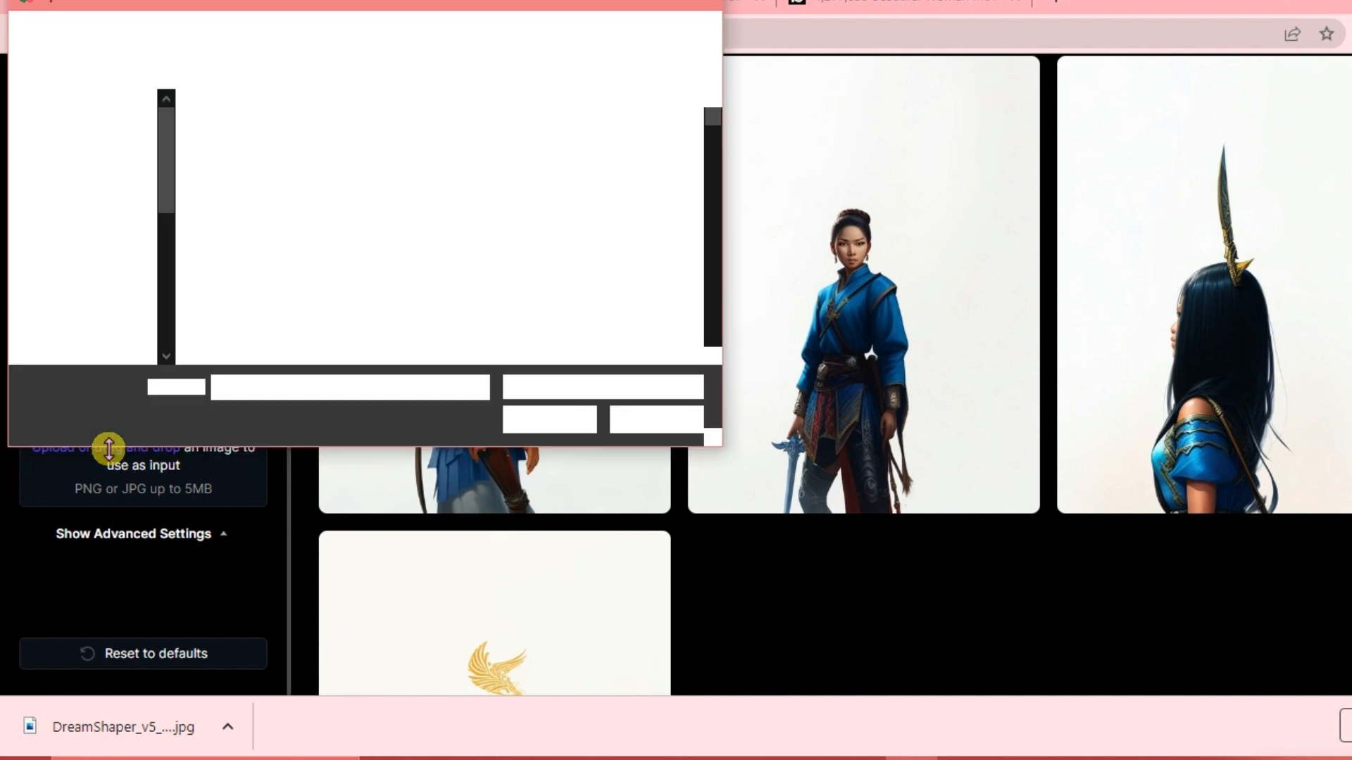
left_click(573, 427)
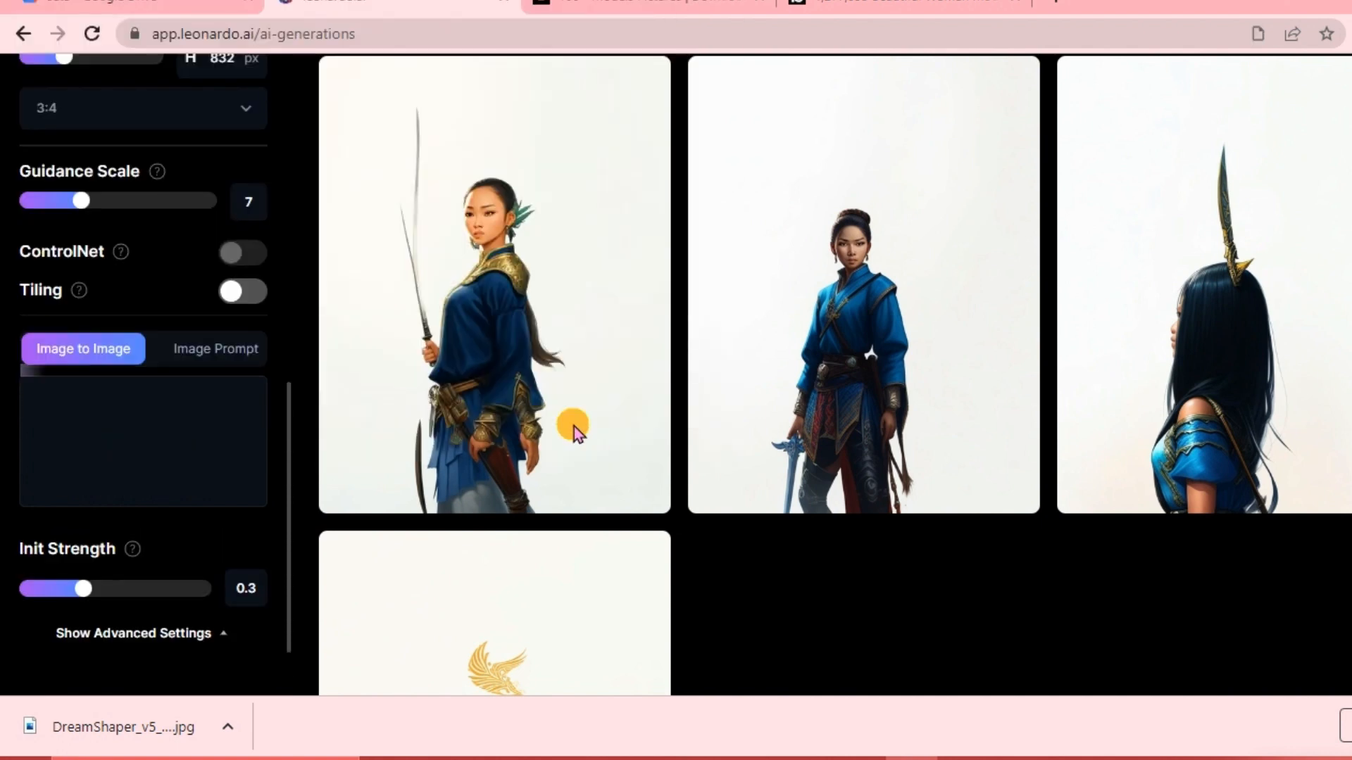
Generate a new batch of images using the warrior image as the init image.
scroll(145, 549, "down", 3)
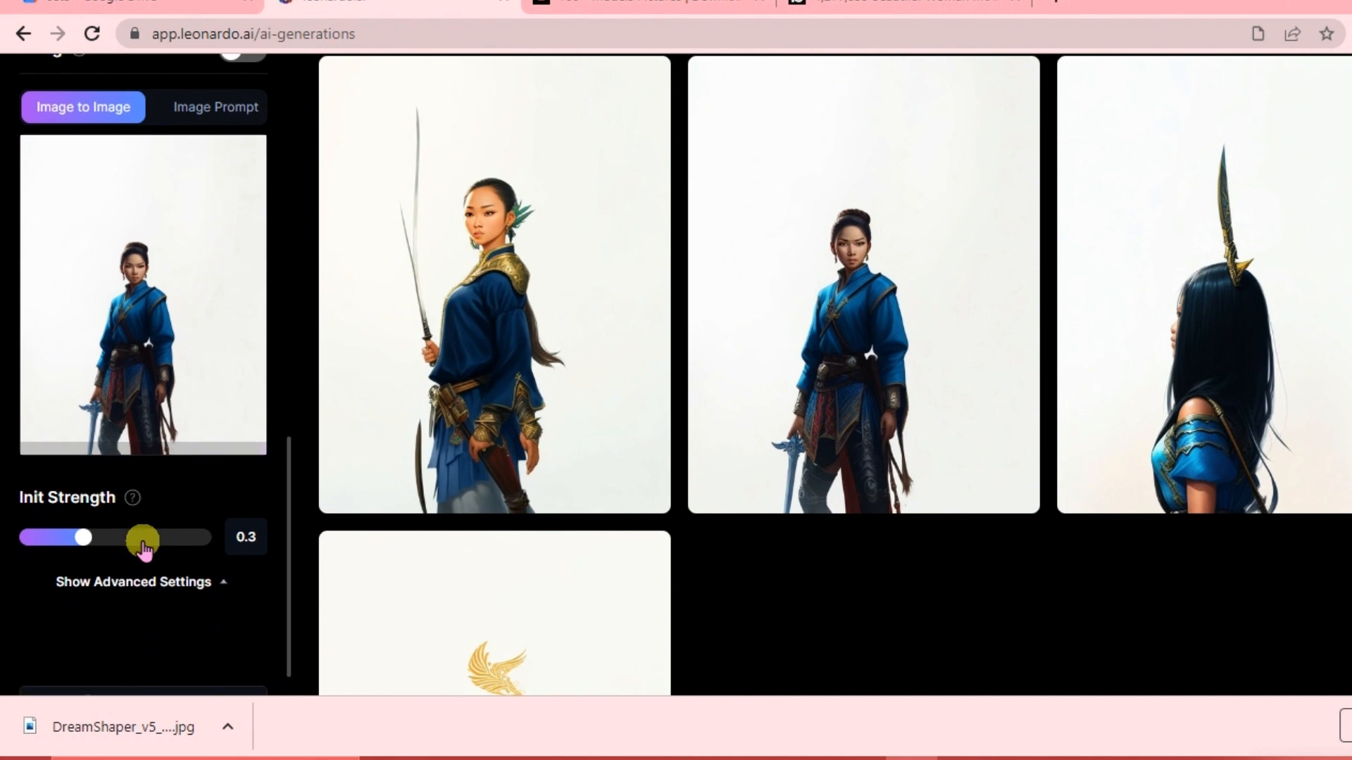
scroll(135, 405, "up", 1)
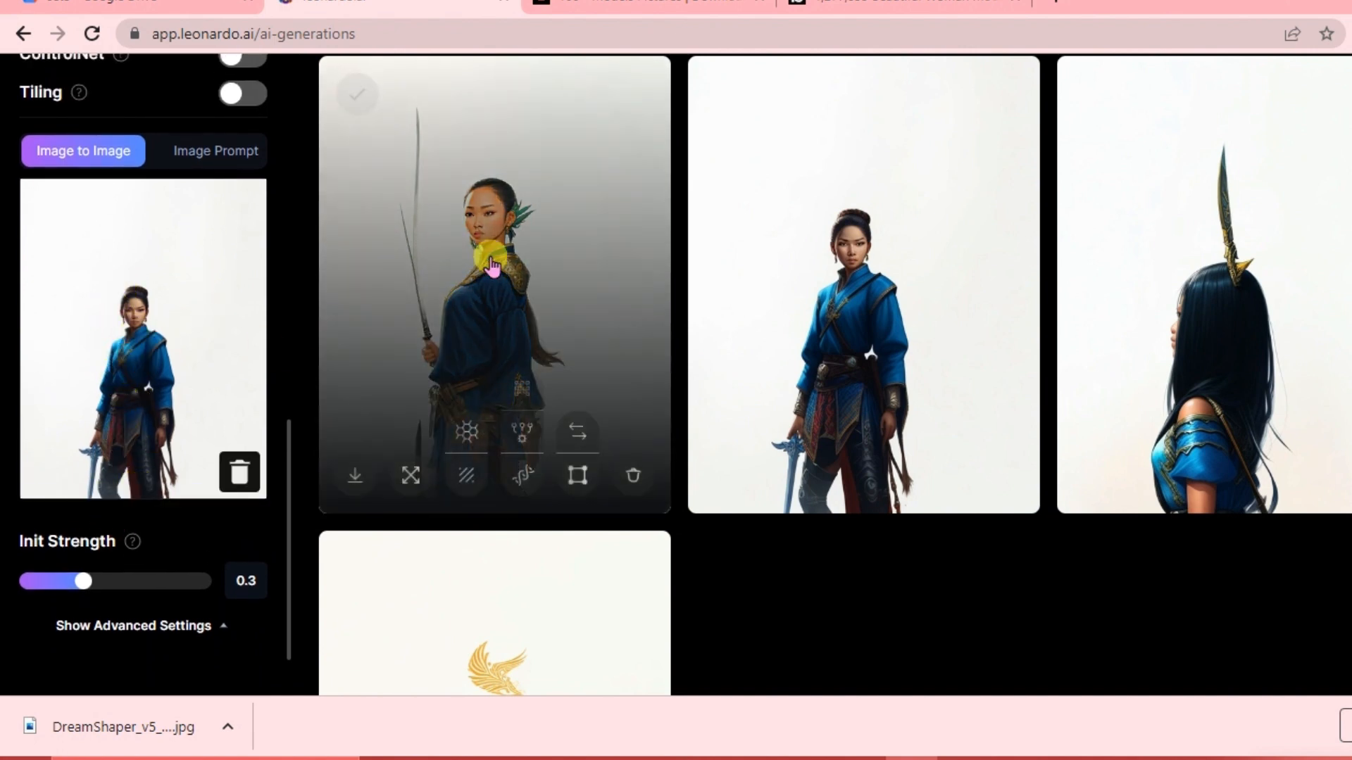
scroll(483, 256, "up", 6)
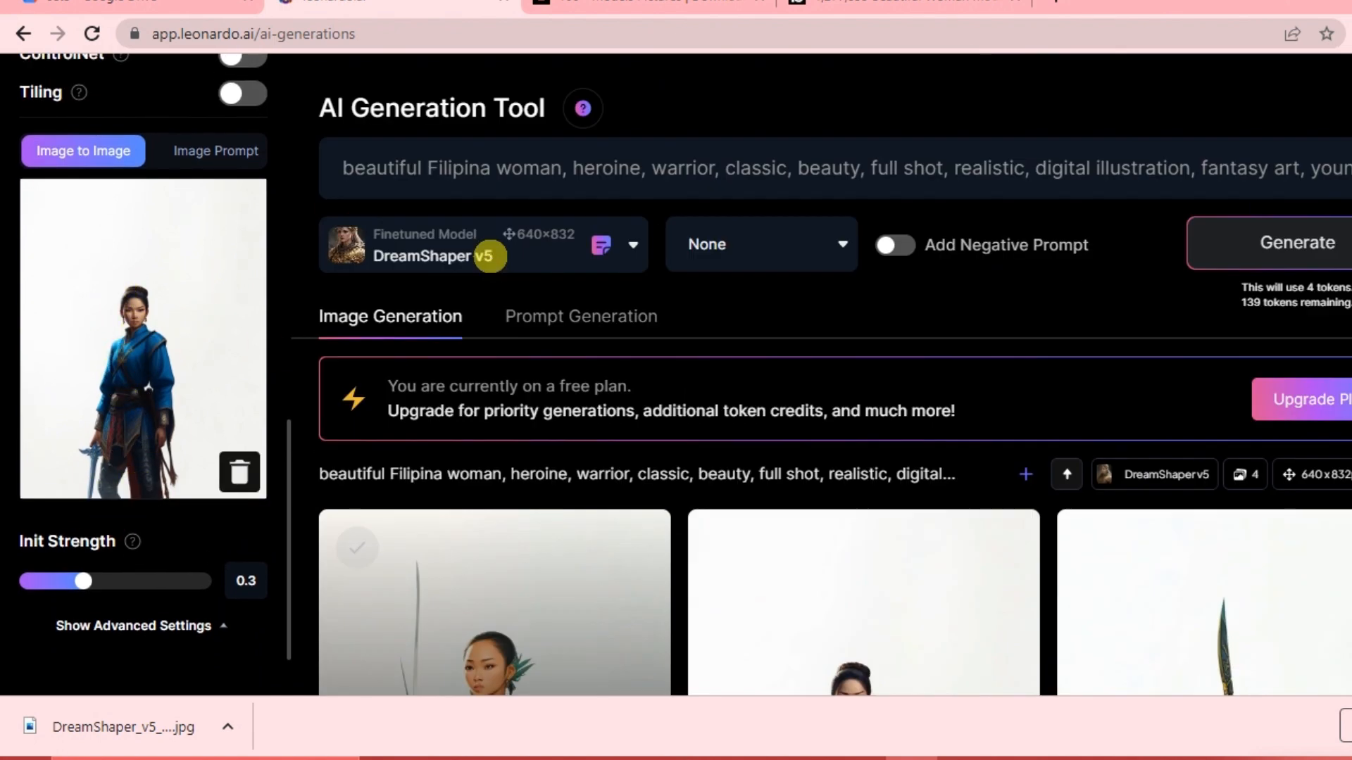
left_click(1282, 250)
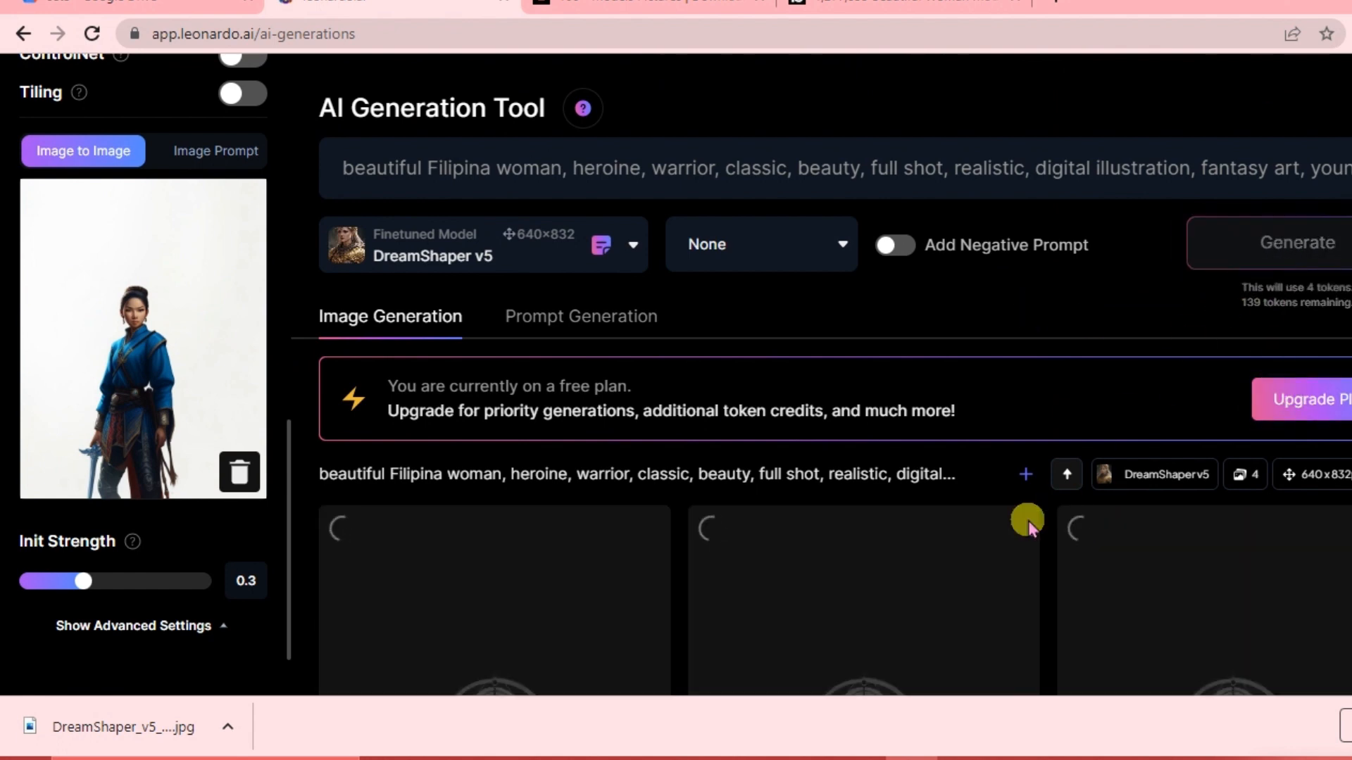
Unzoom the second image of the new batch.
scroll(1028, 521, "down", 4)
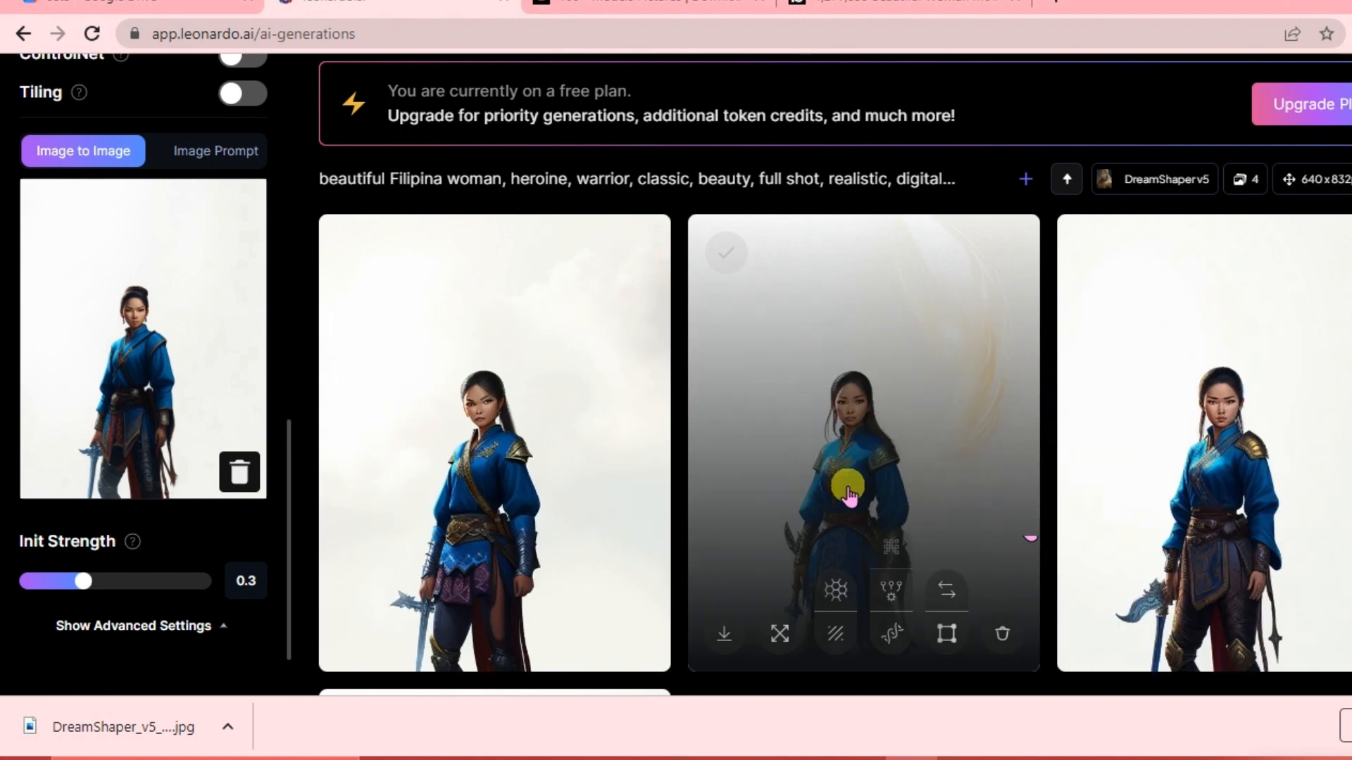
scroll(848, 489, "down", 6)
scroll(850, 483, "down", 1)
scroll(851, 479, "up", 6)
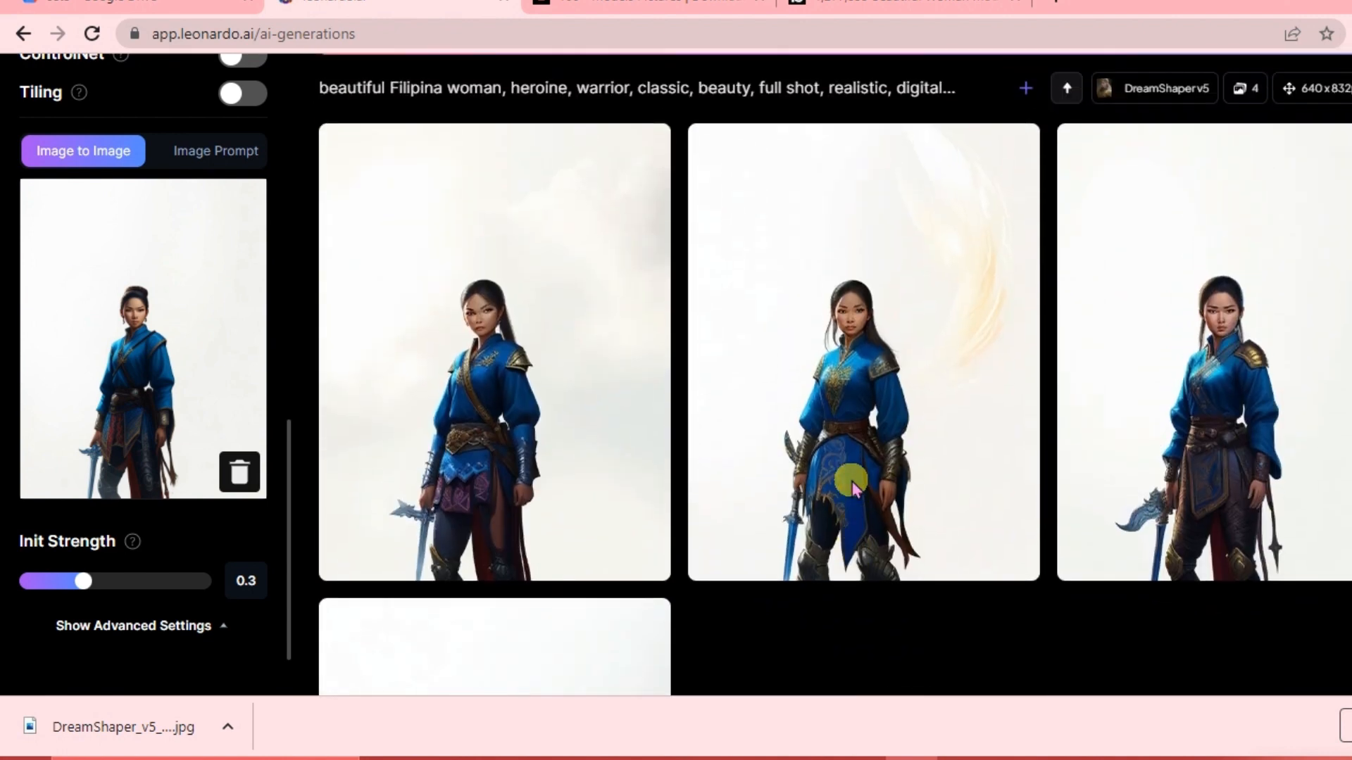
left_click(892, 389)
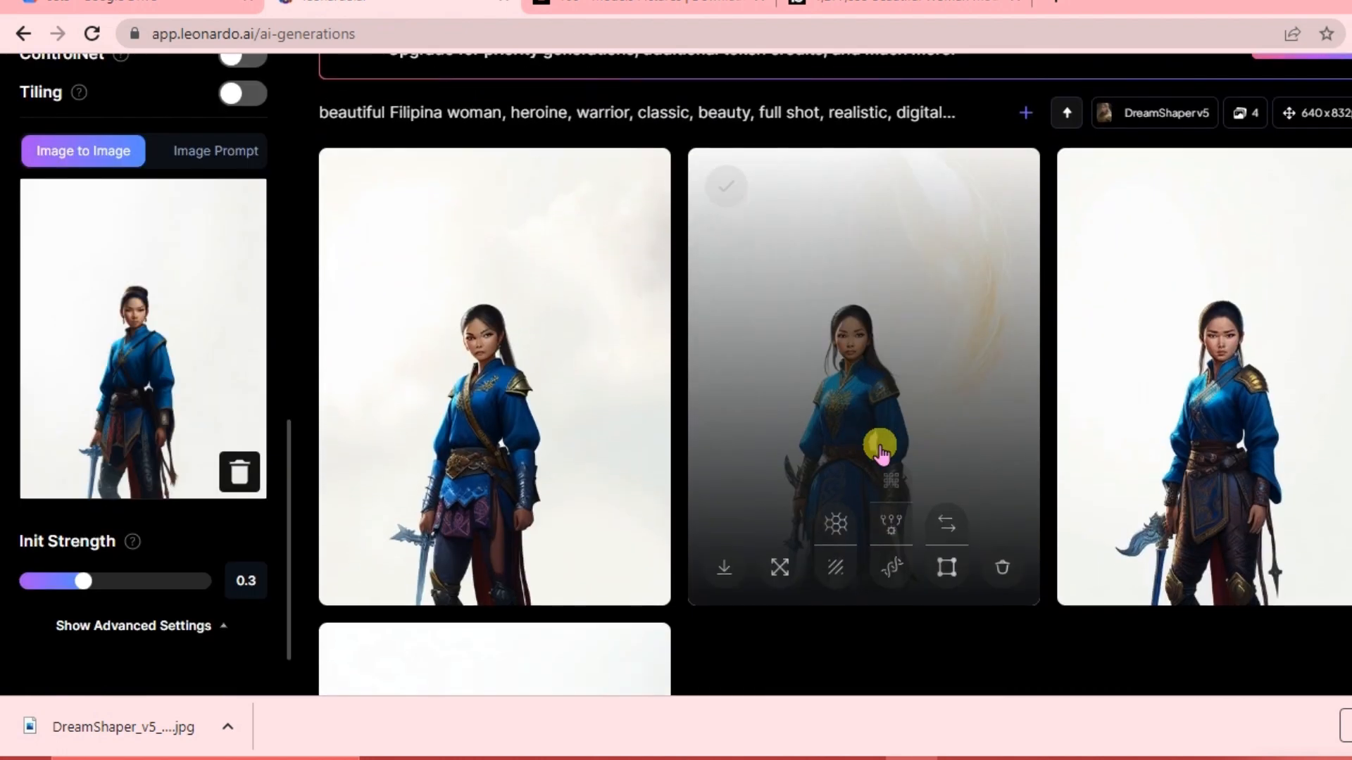
key("Escape")
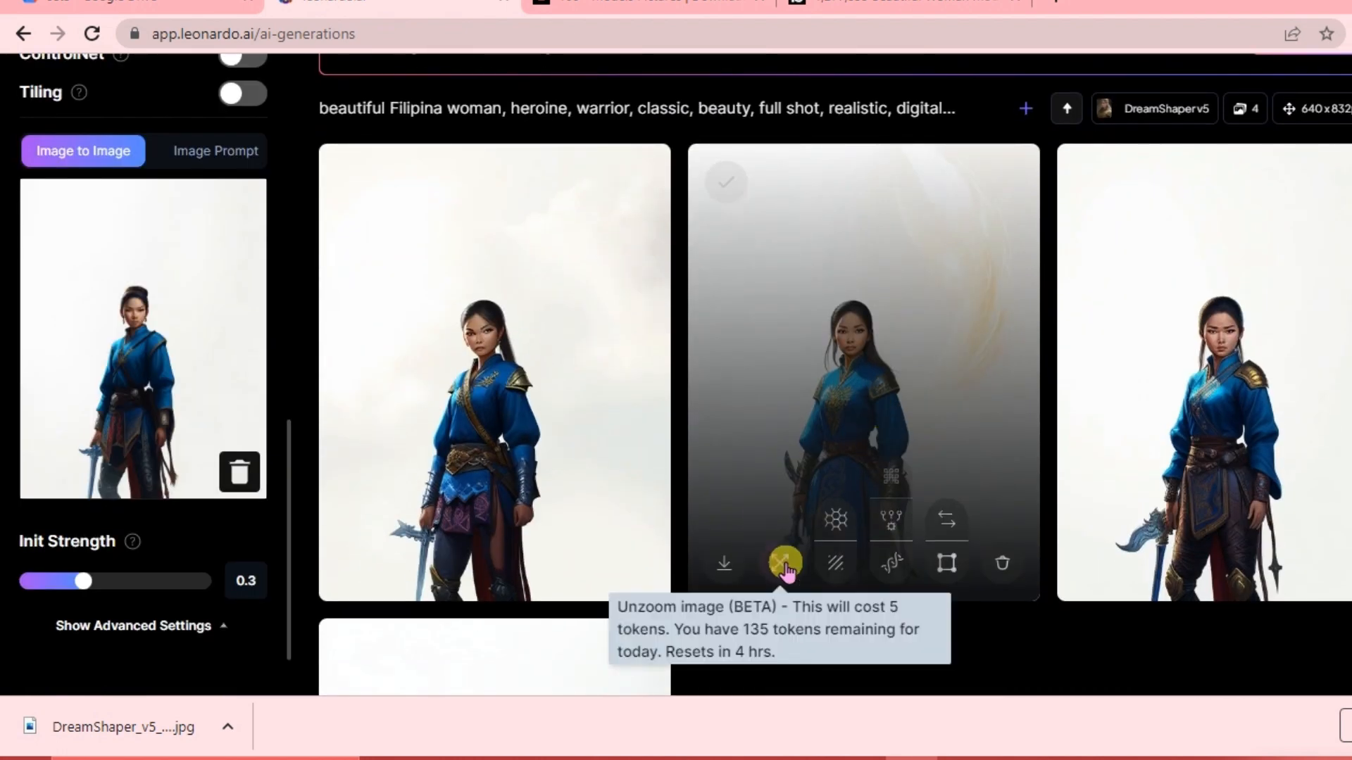
left_click(785, 563)
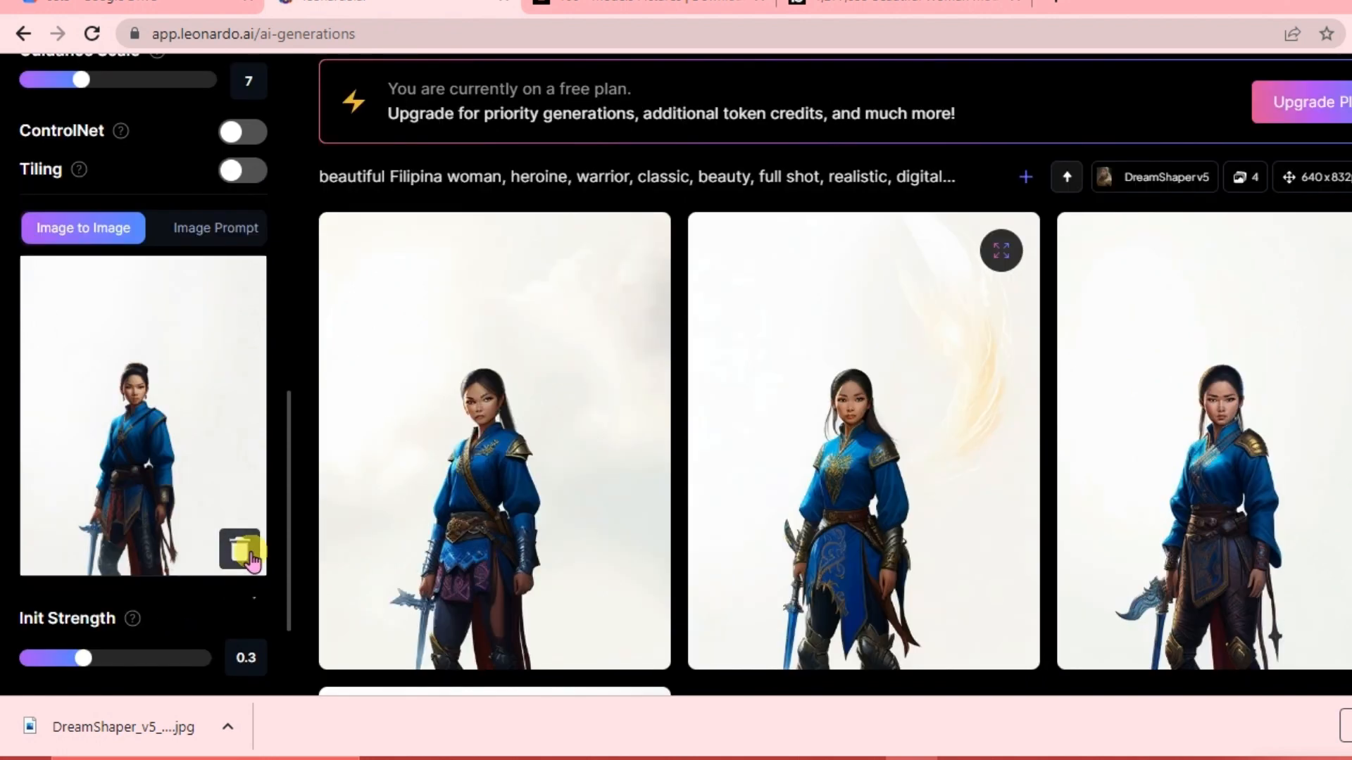
left_click(250, 561)
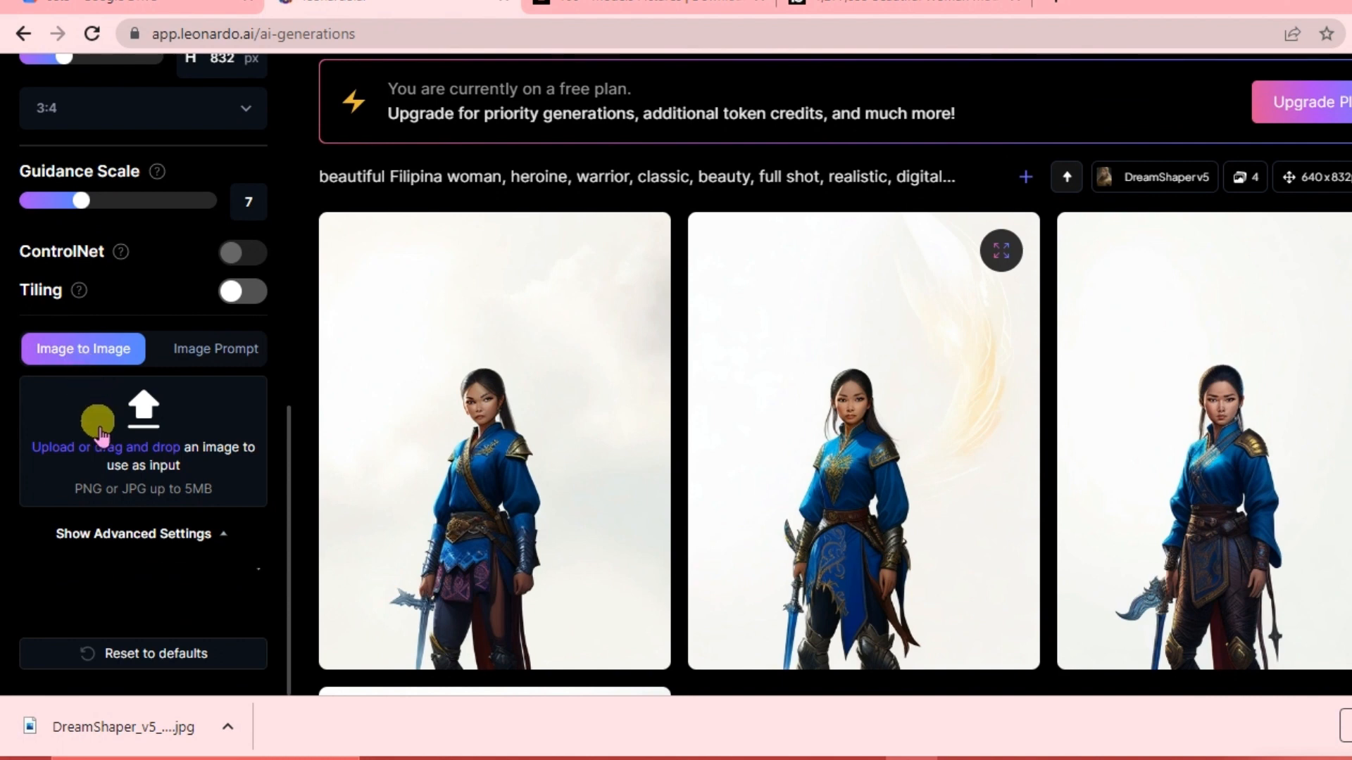
left_click(112, 450)
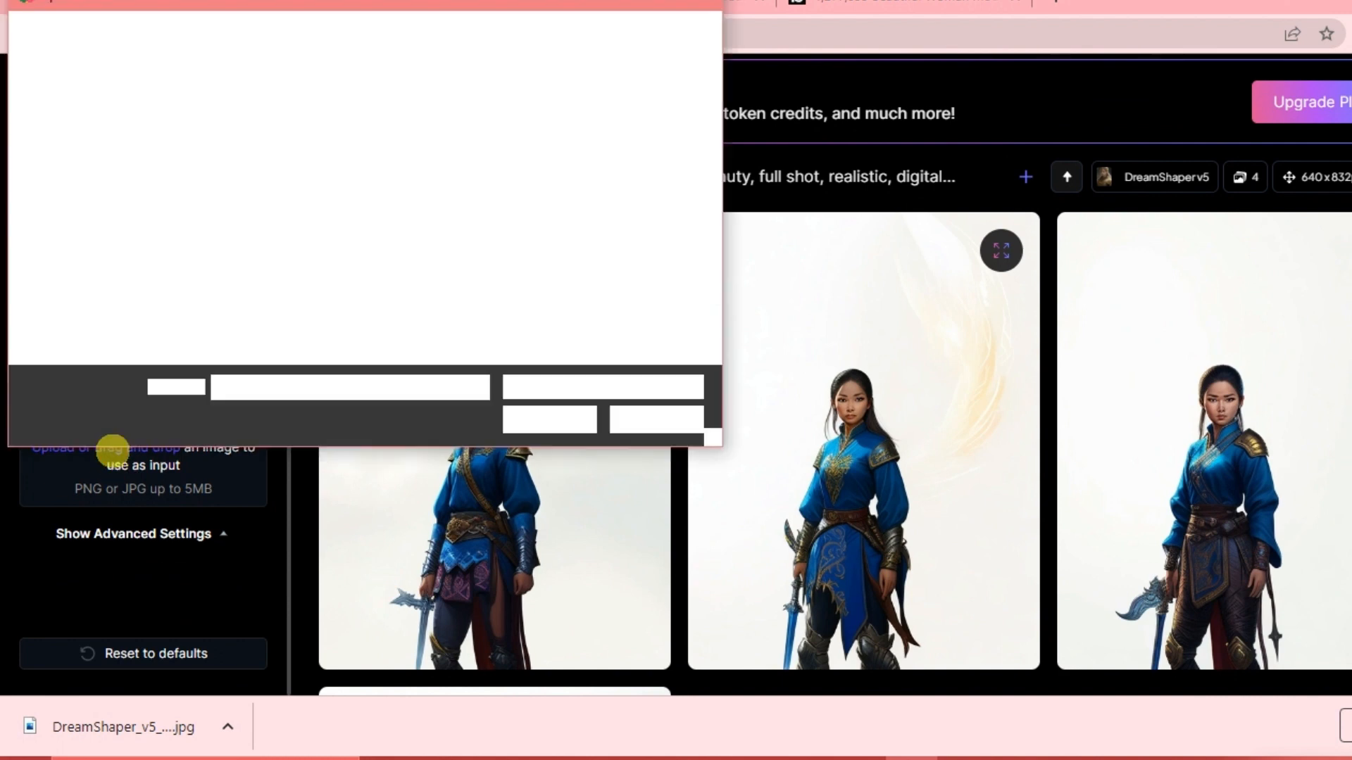
scroll(436, 231, "down", 3)
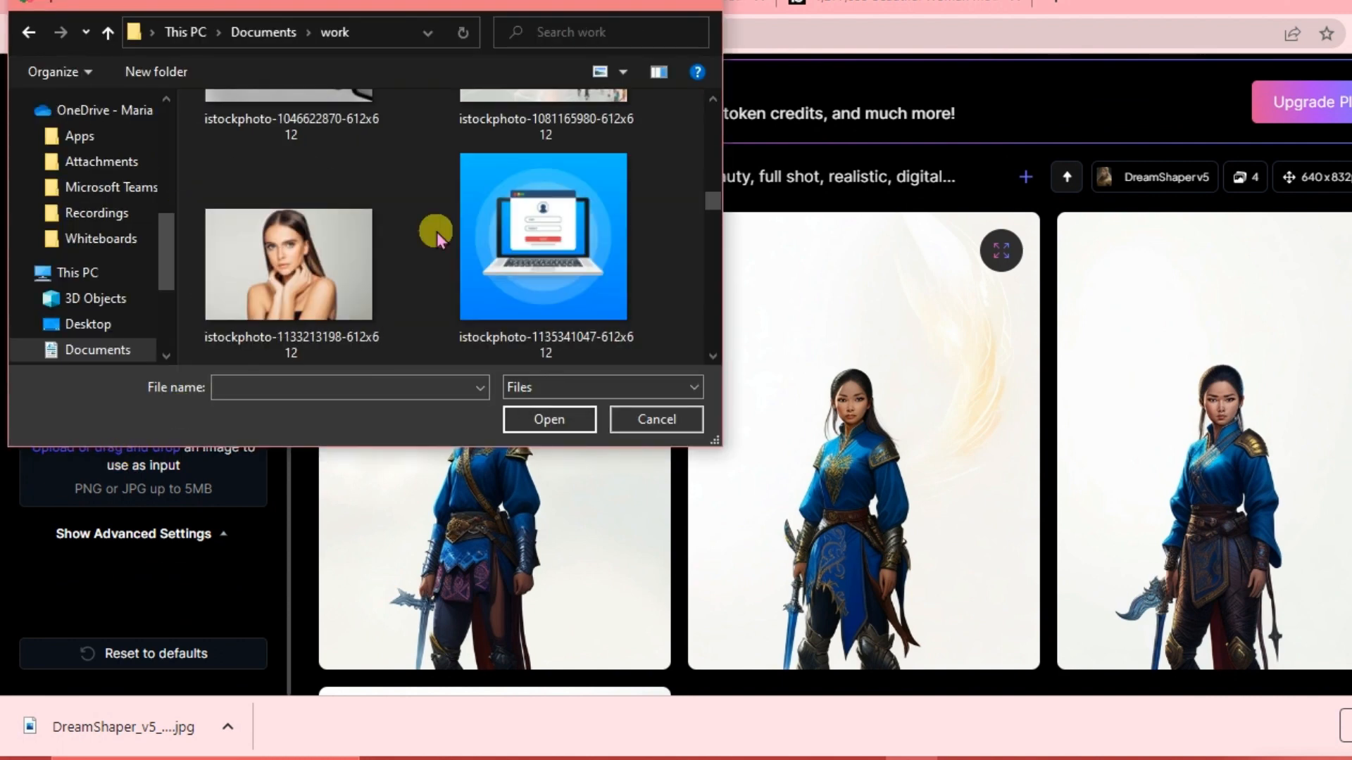
left_click(335, 266)
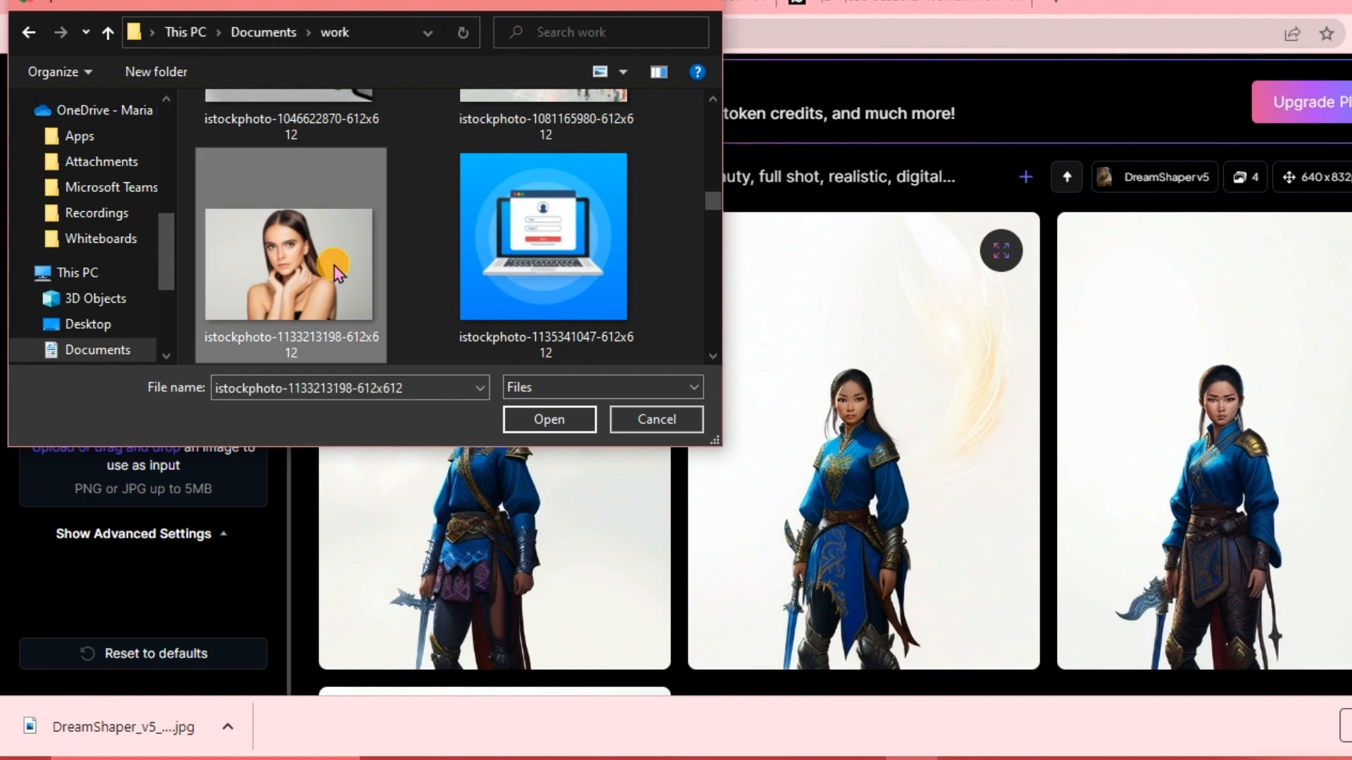
left_click(547, 421)
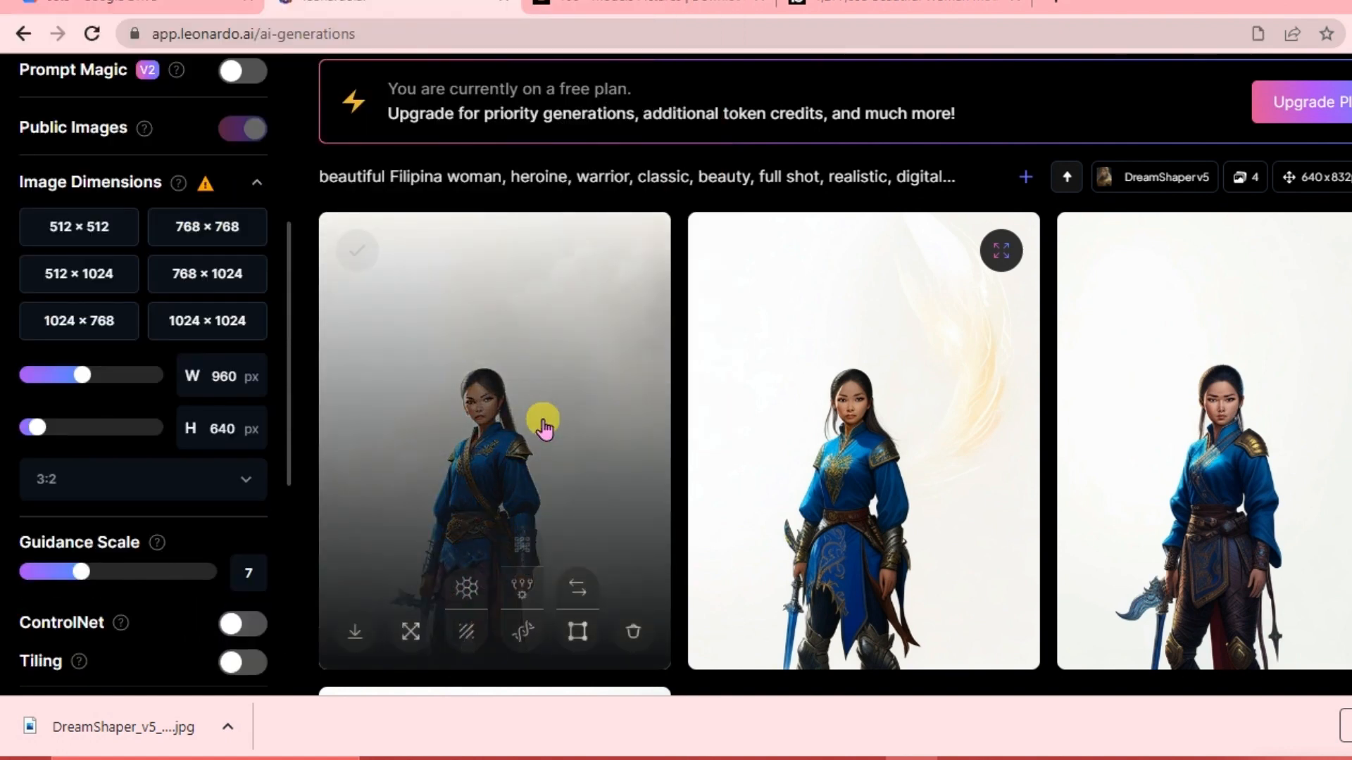
scroll(206, 524, "down", 6)
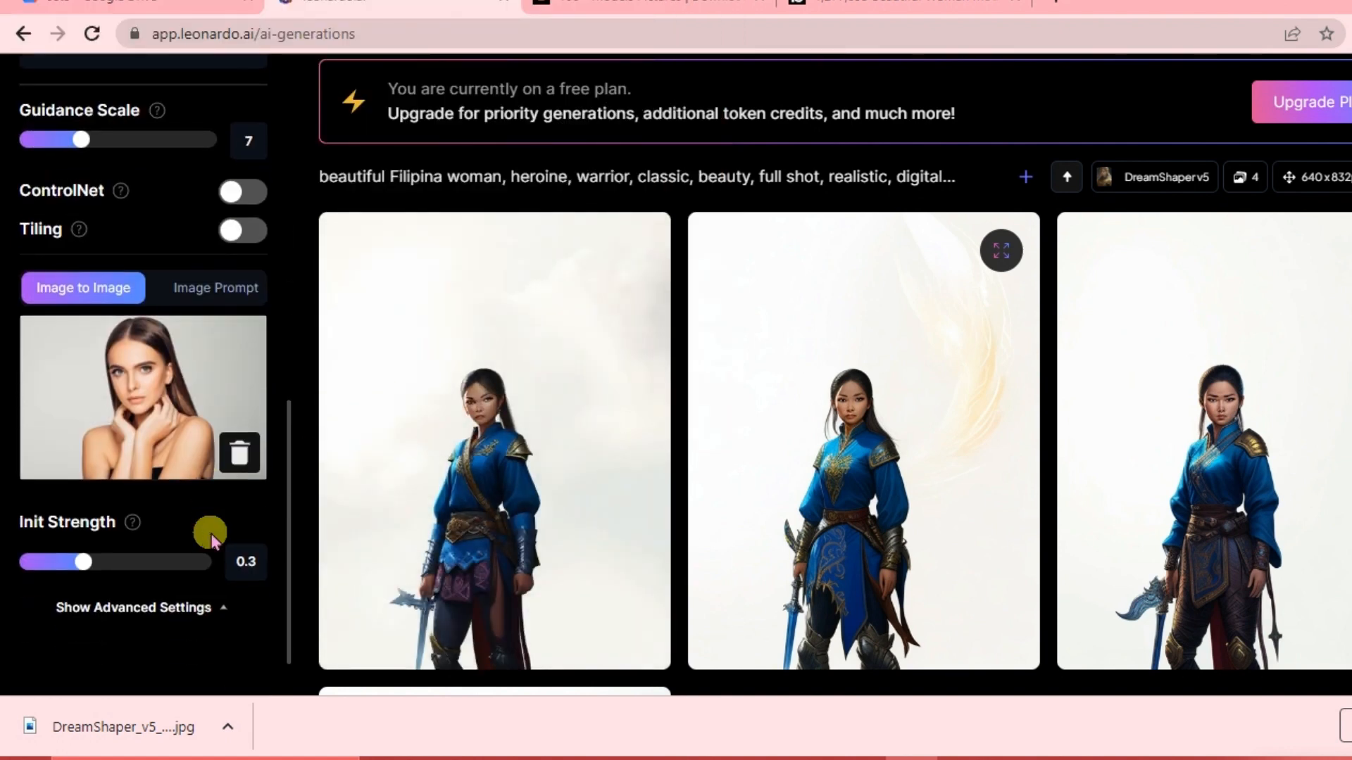
Switch the finetuned model to RPG 4.0 from the platform models gallery.
scroll(607, 207, "up", 4)
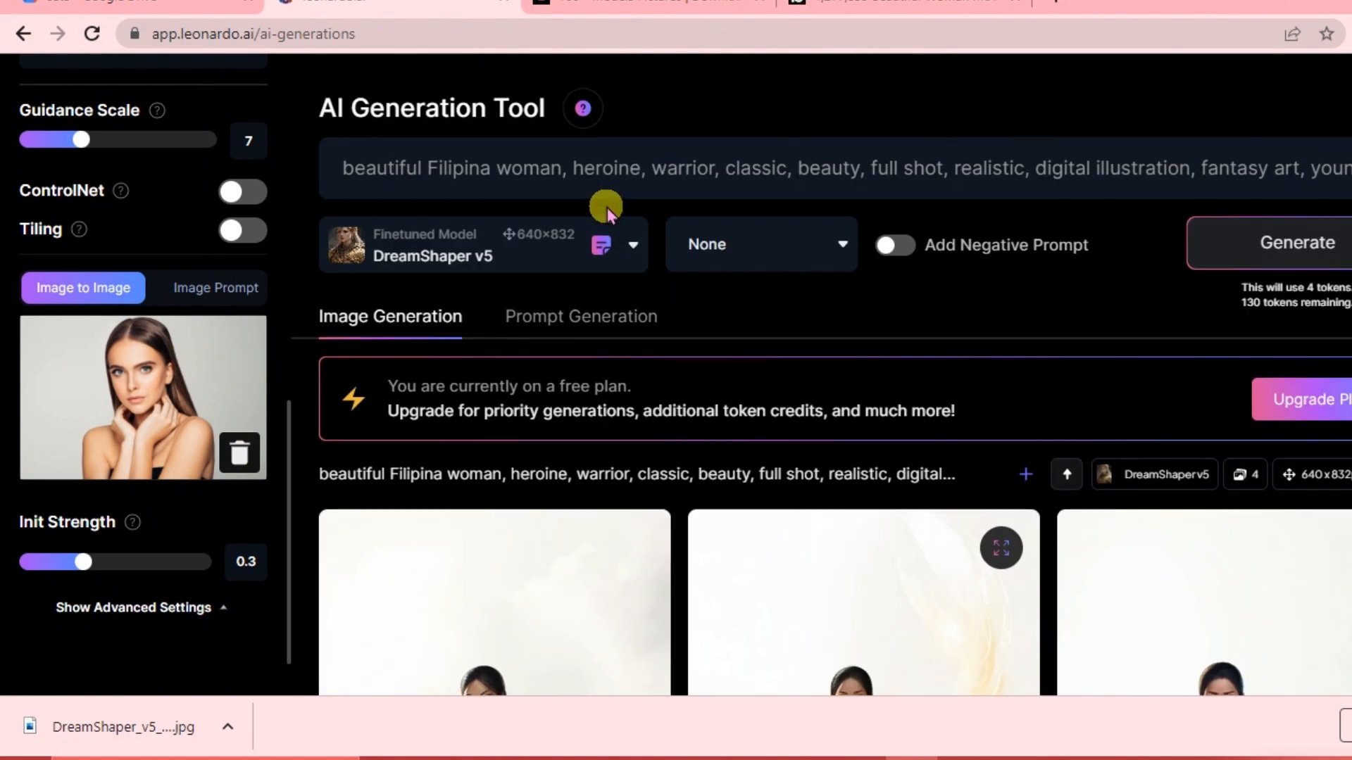
left_click(640, 245)
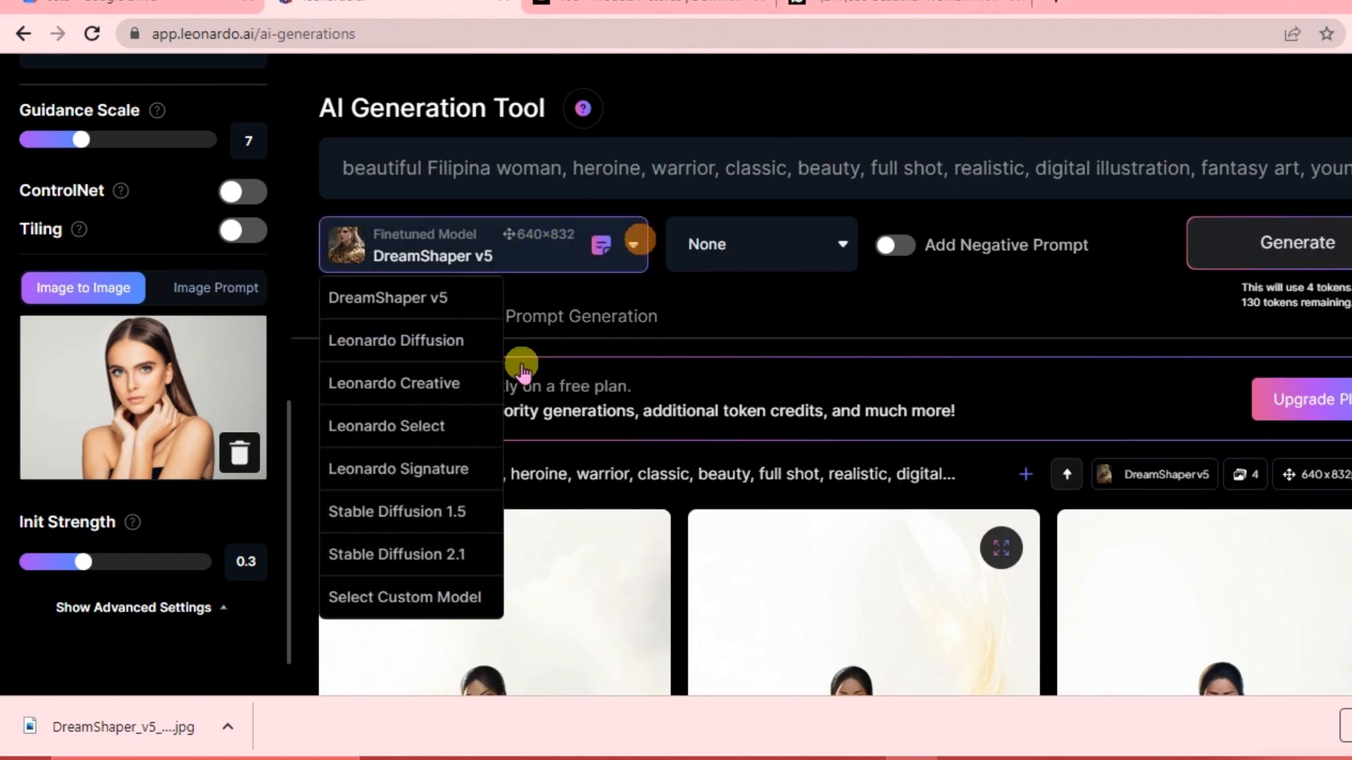
left_click(417, 593)
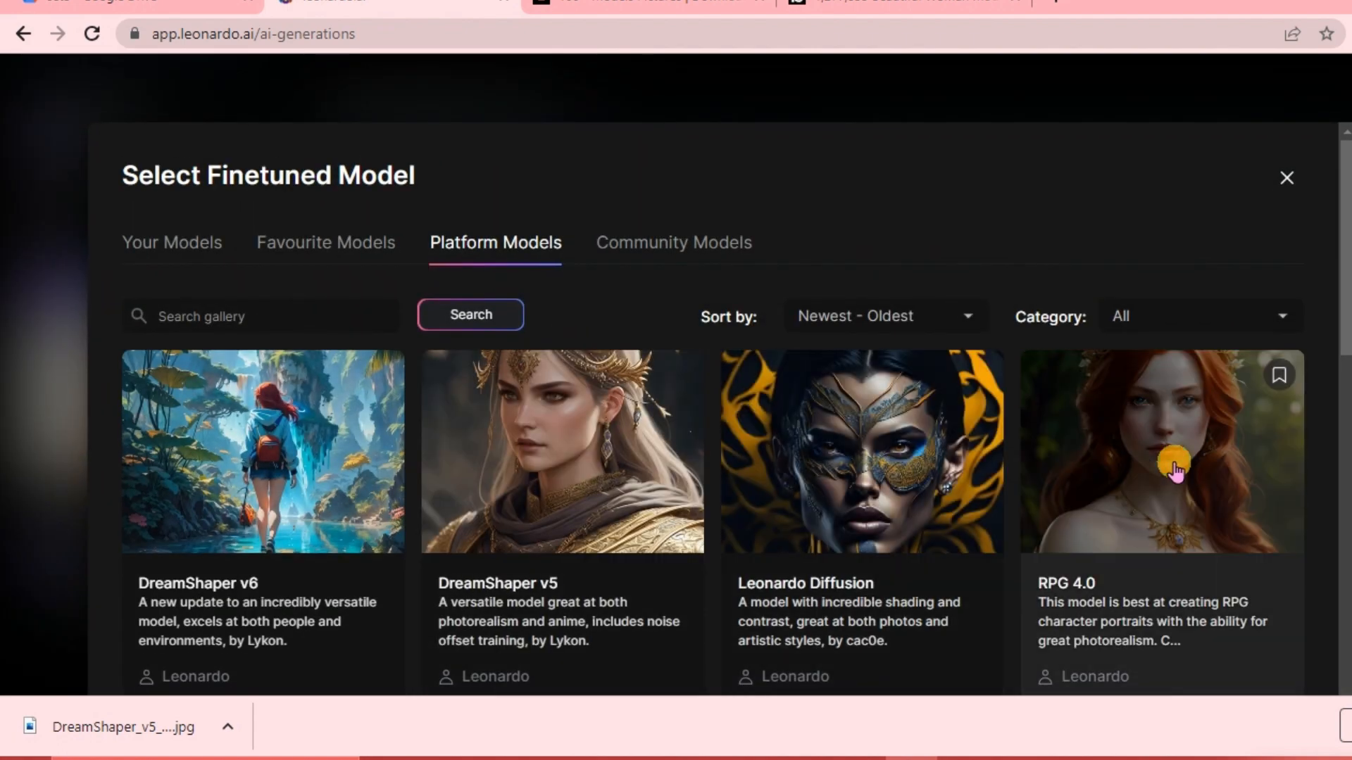
left_click(1174, 467)
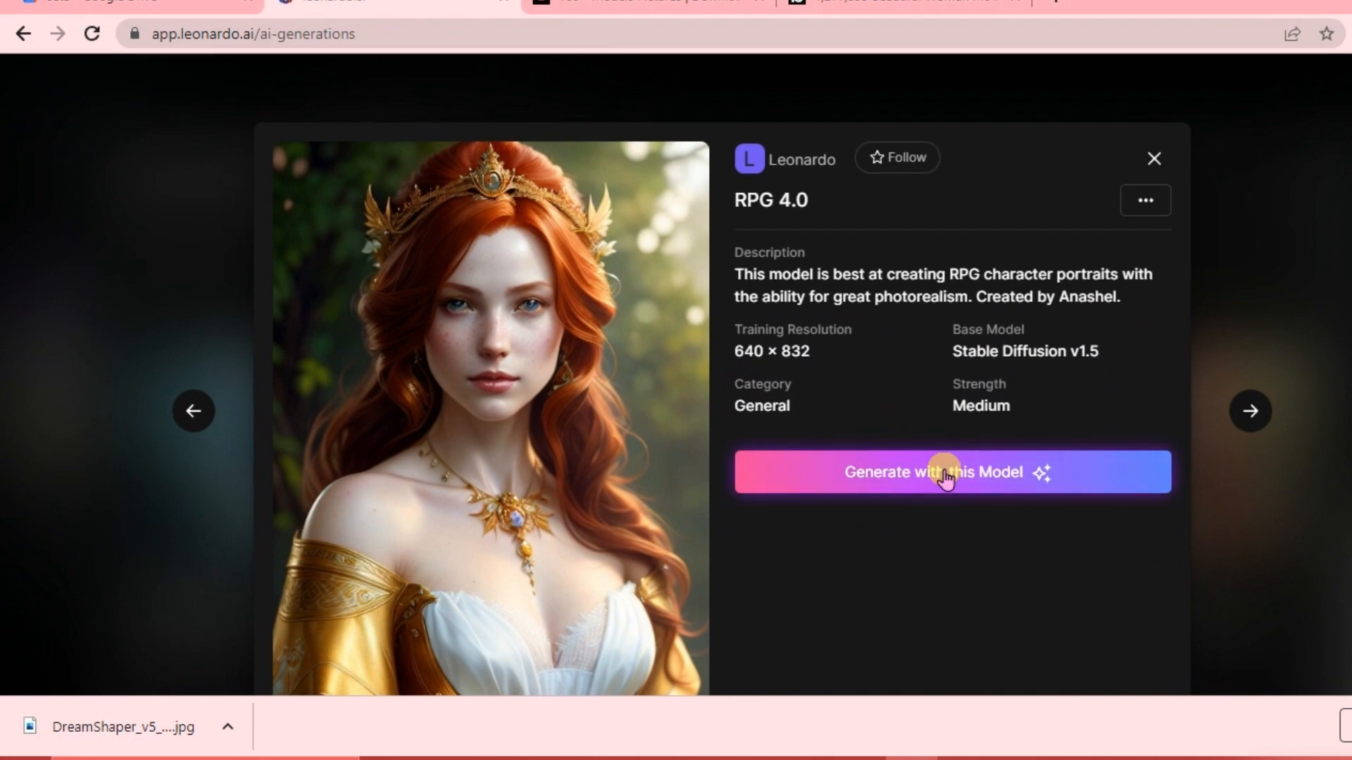
left_click(941, 481)
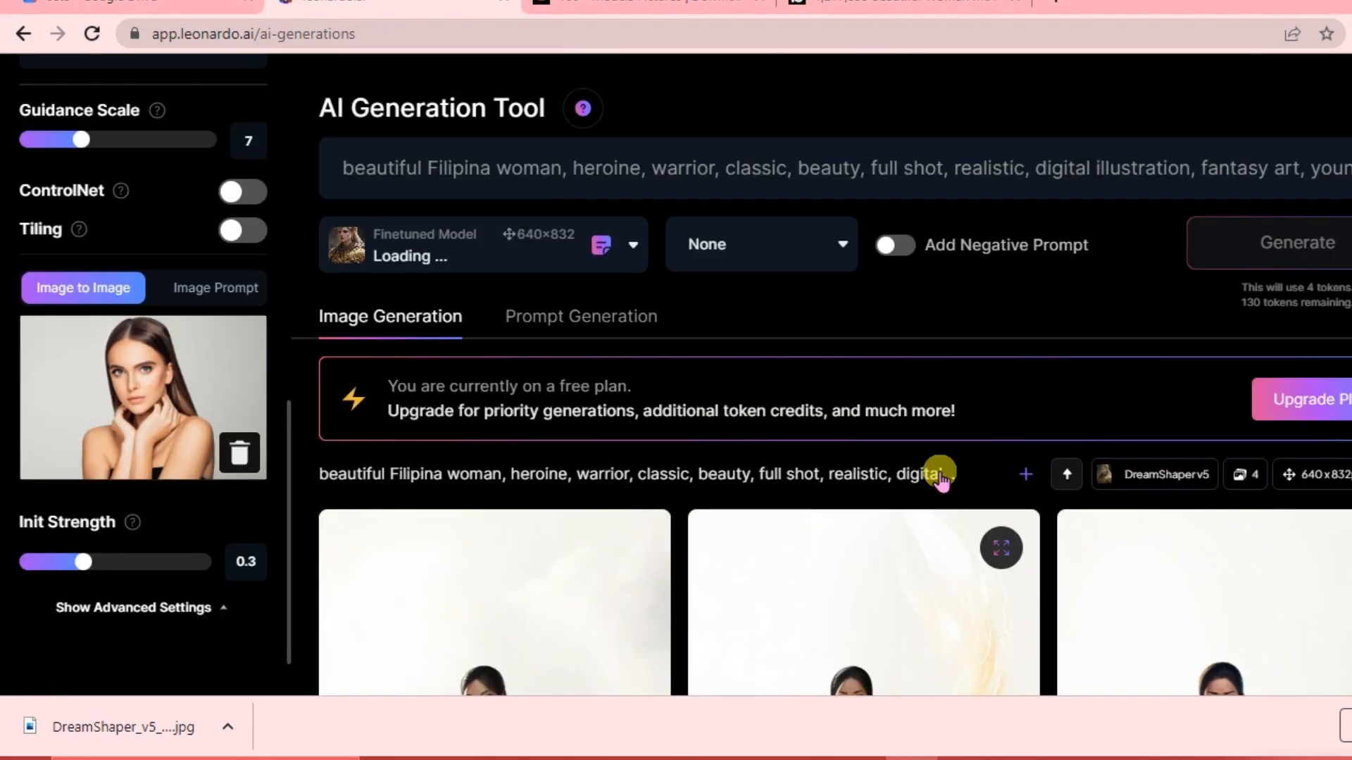
Generate a new batch of images with the RPG 4.0 model.
left_click(1301, 247)
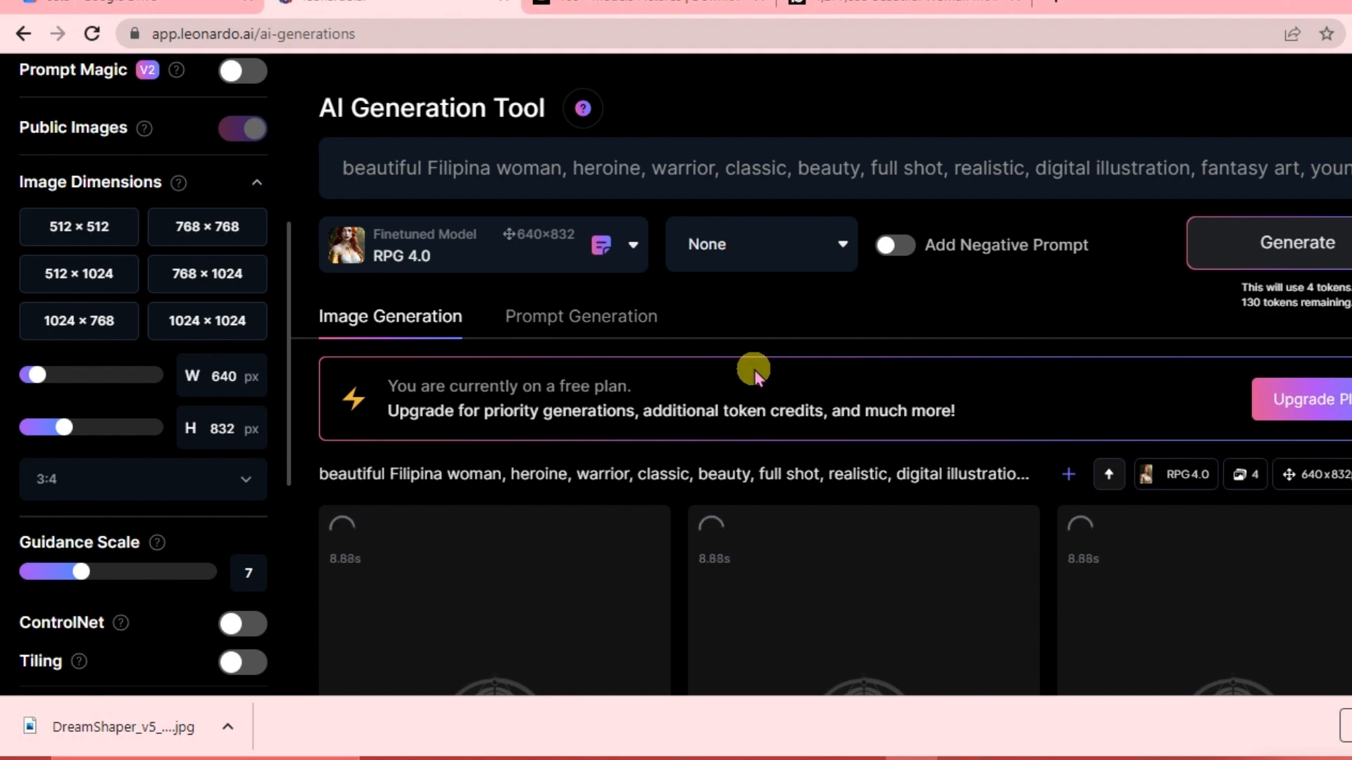
scroll(754, 369, "down", 3)
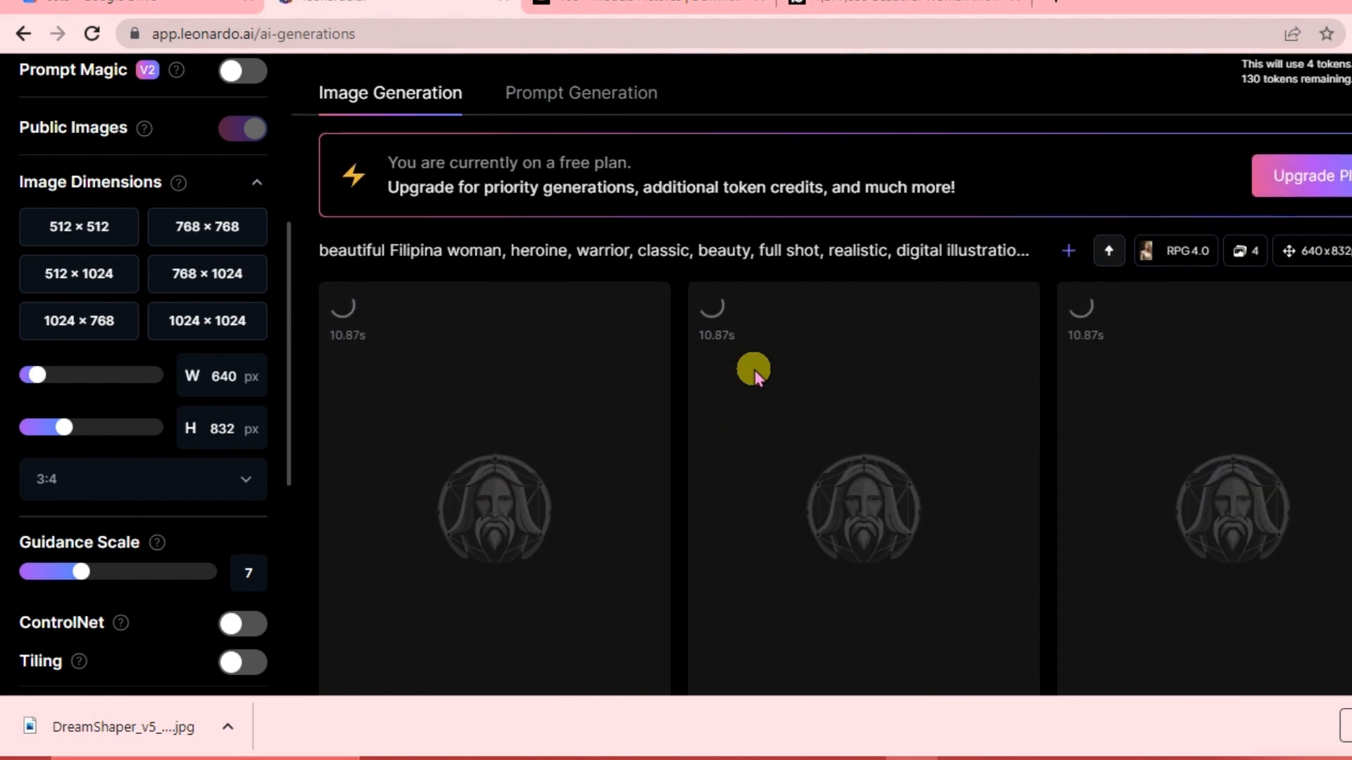
scroll(754, 370, "up", 3)
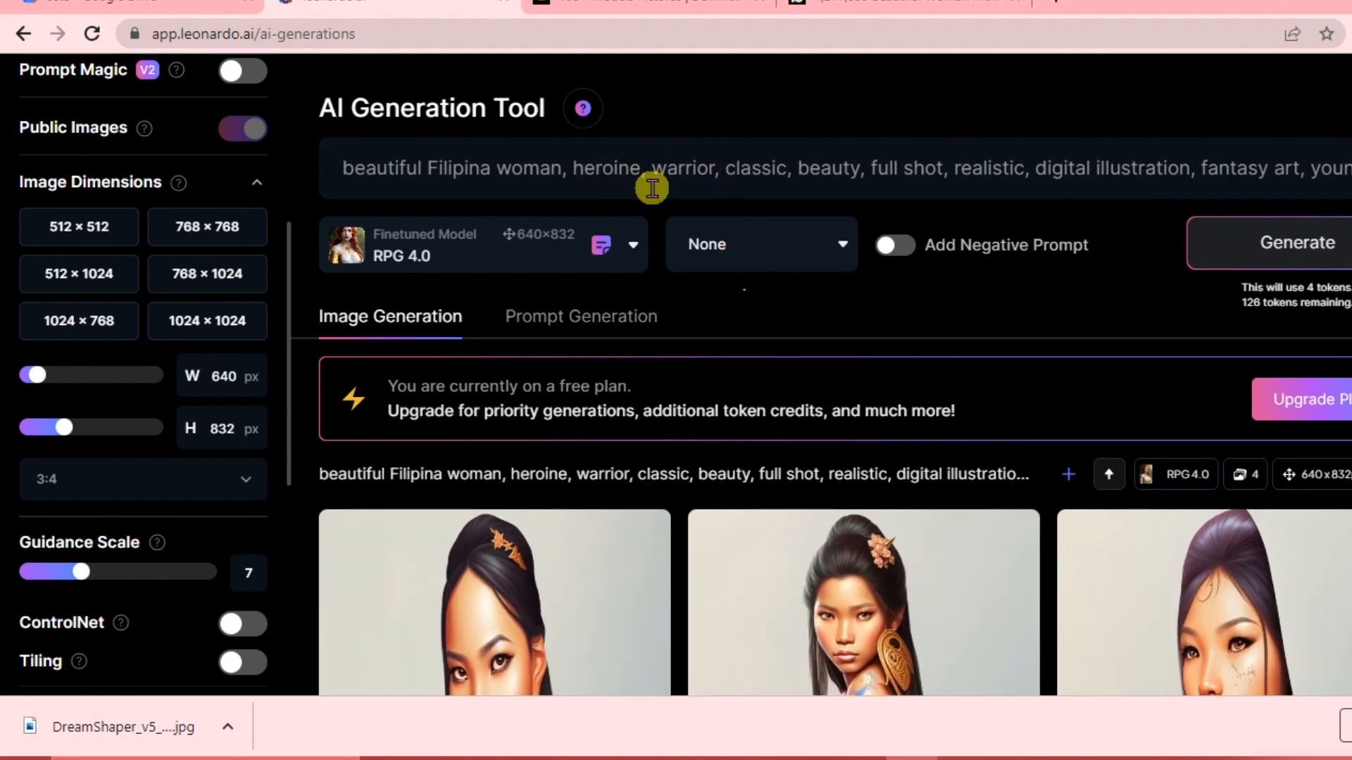
Open each RPG 4.0 result in the enlarged viewer to inspect it.
scroll(724, 379, "down", 3)
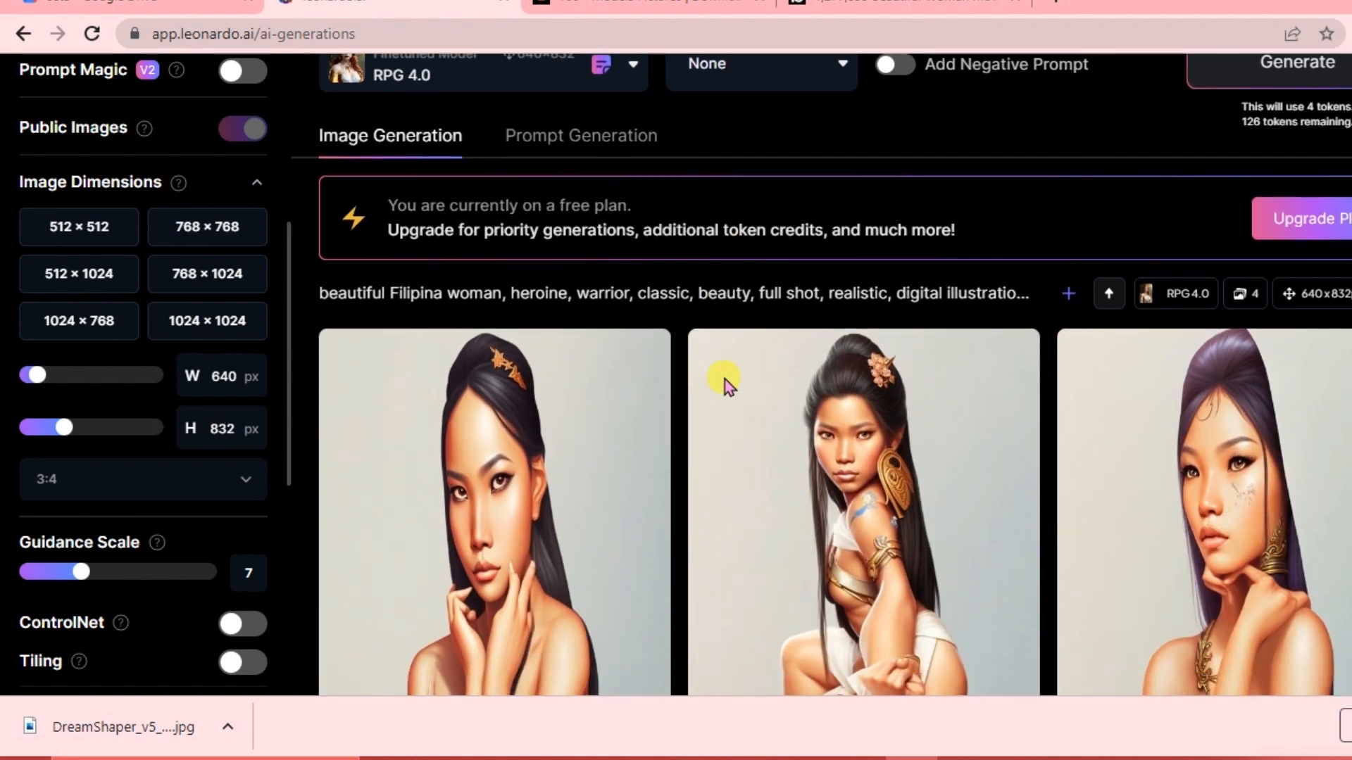
scroll(724, 378, "down", 4)
scroll(725, 379, "down", 5)
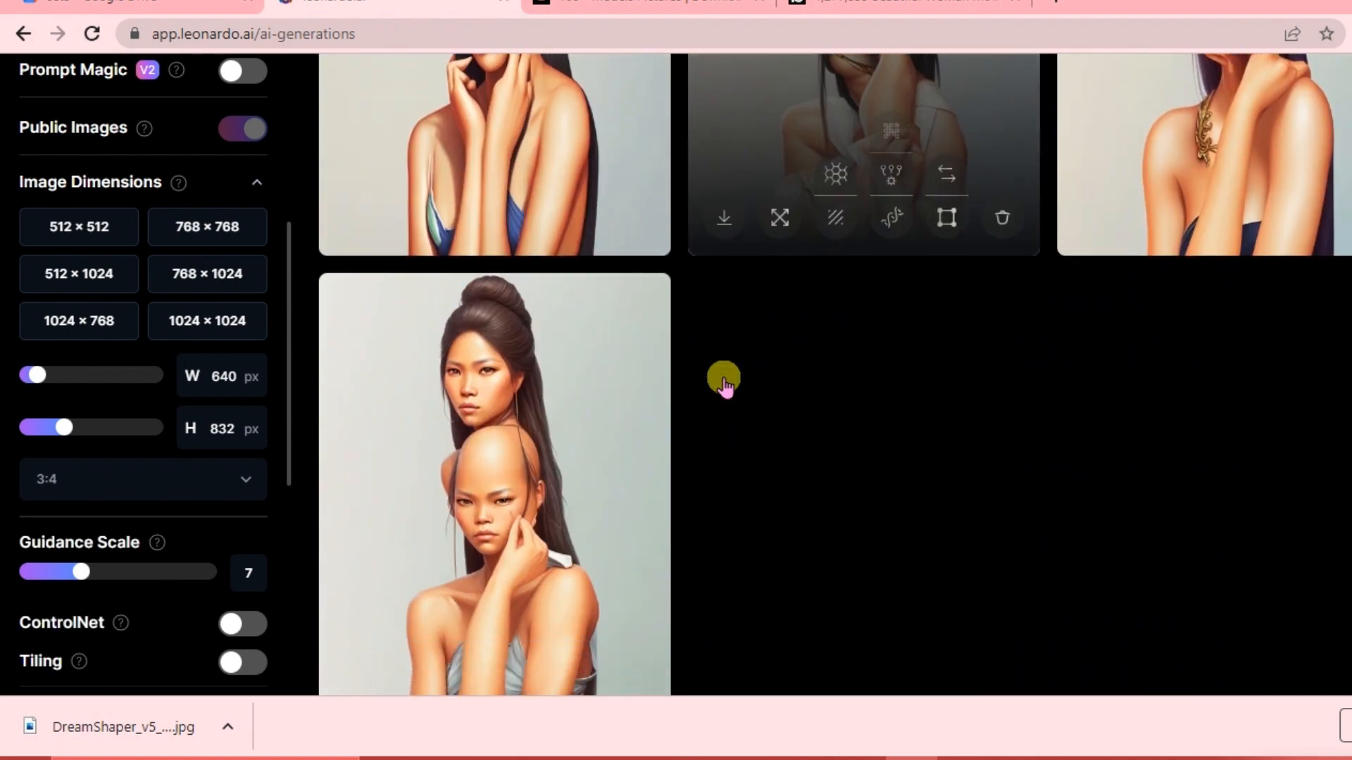
left_click(508, 485)
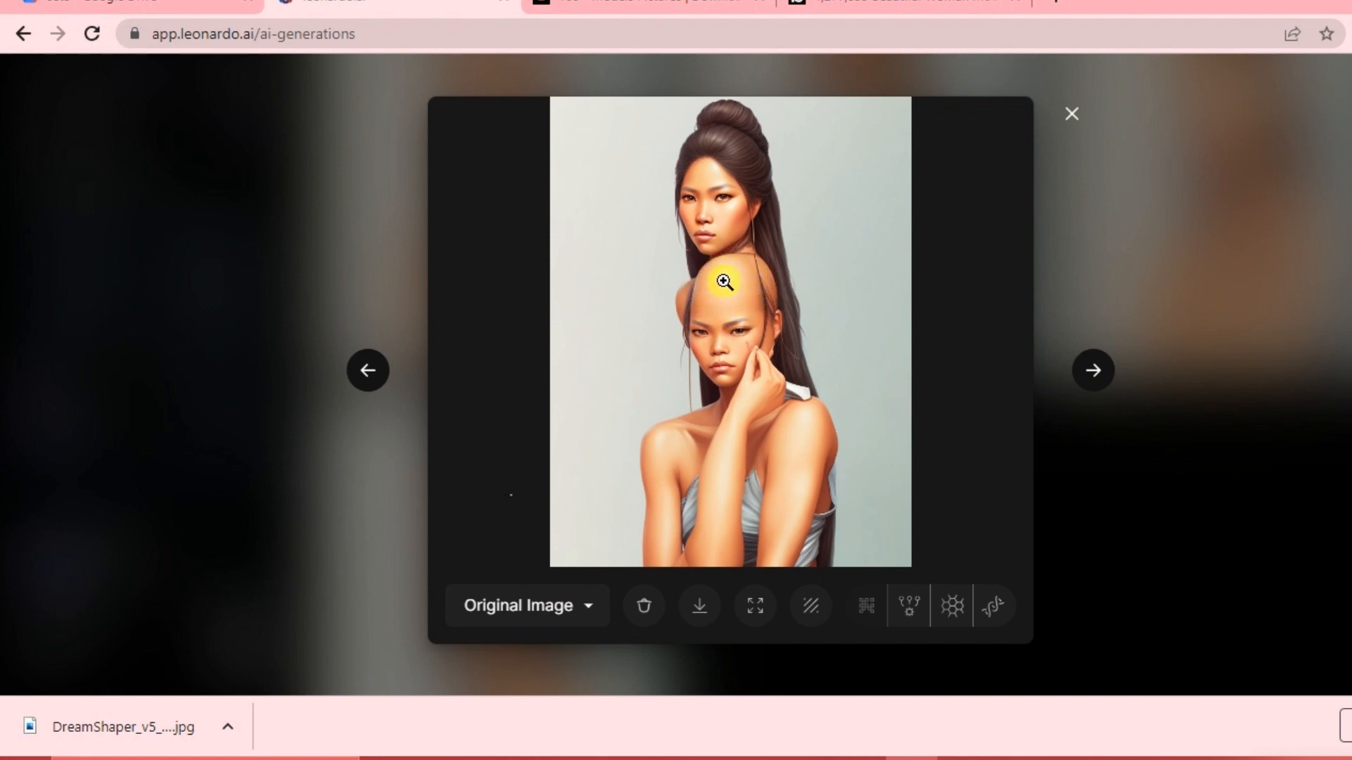
left_click(1071, 116)
scroll(942, 257, "up", 2)
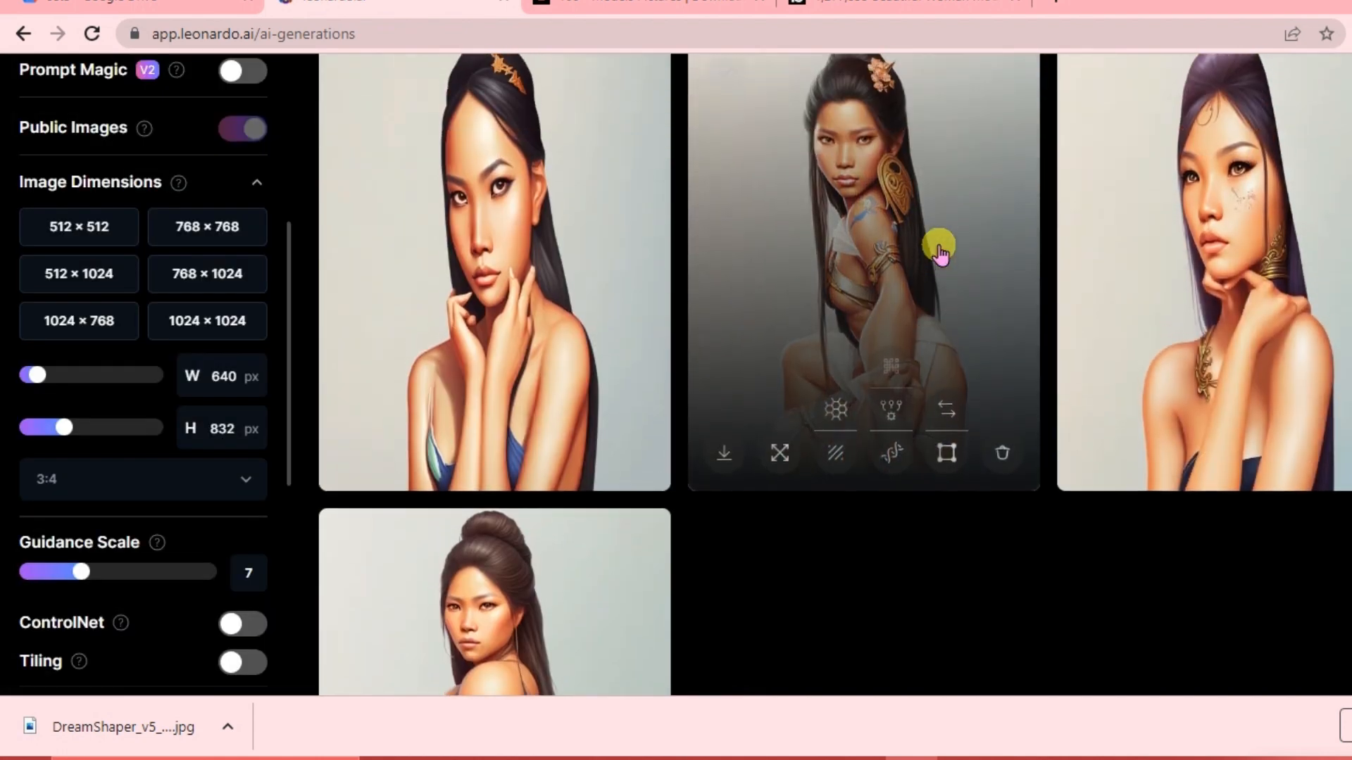
left_click(871, 305)
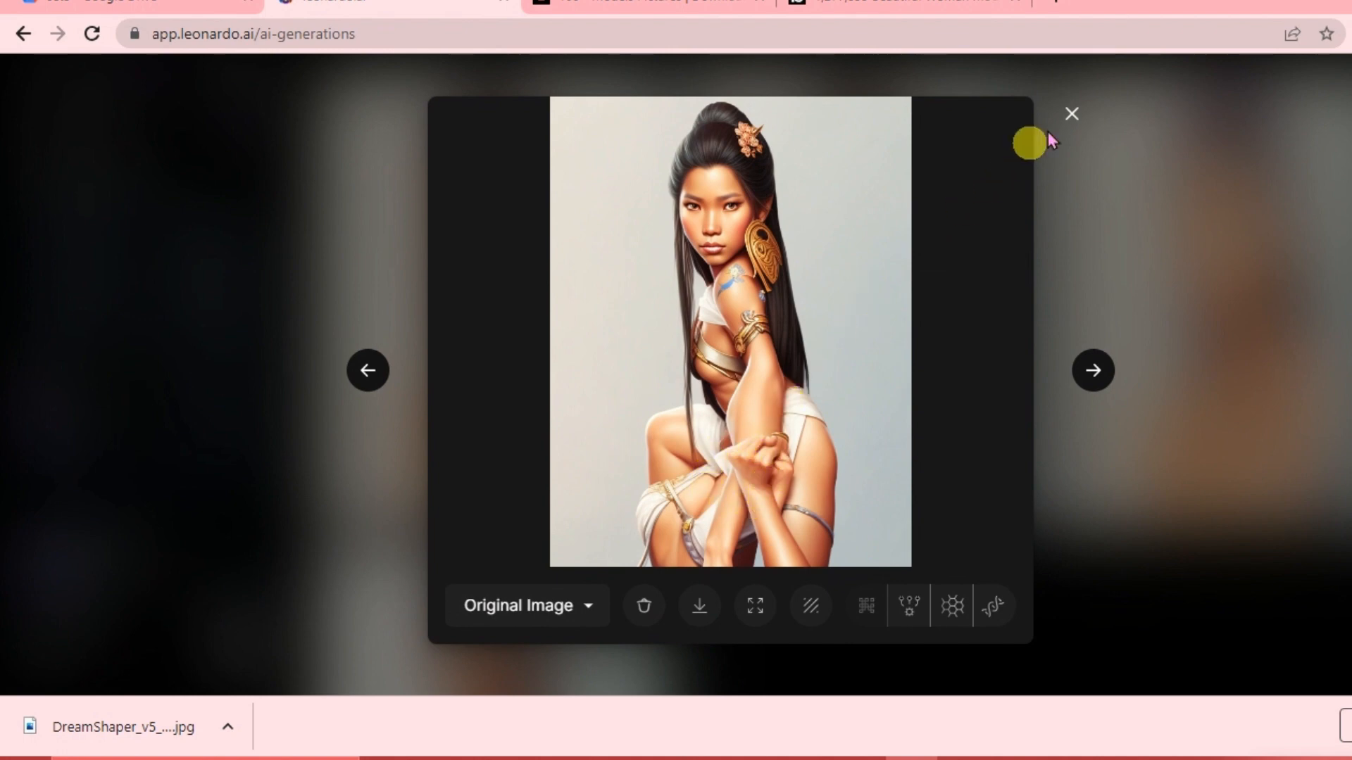
left_click(1072, 118)
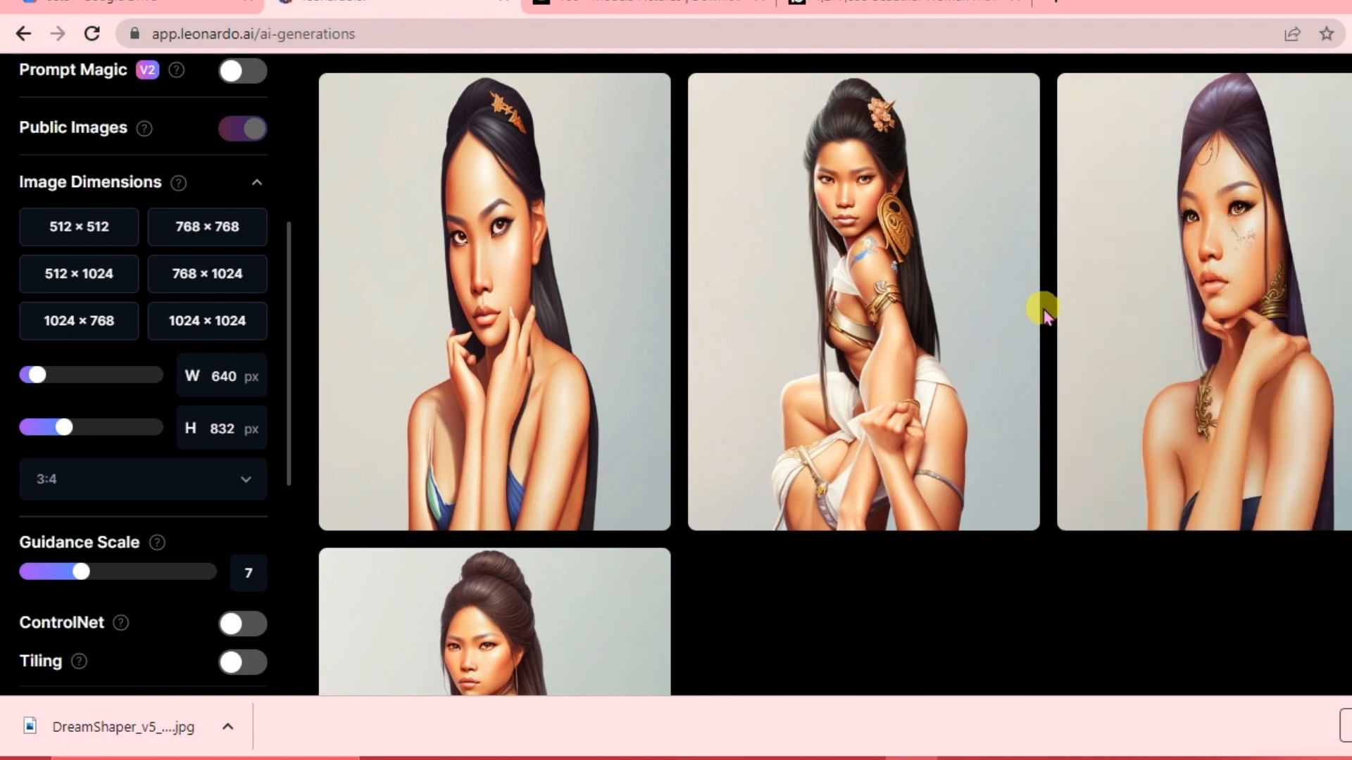
scroll(1038, 305, "down", 2)
scroll(952, 453, "down", 3)
scroll(952, 454, "up", 4)
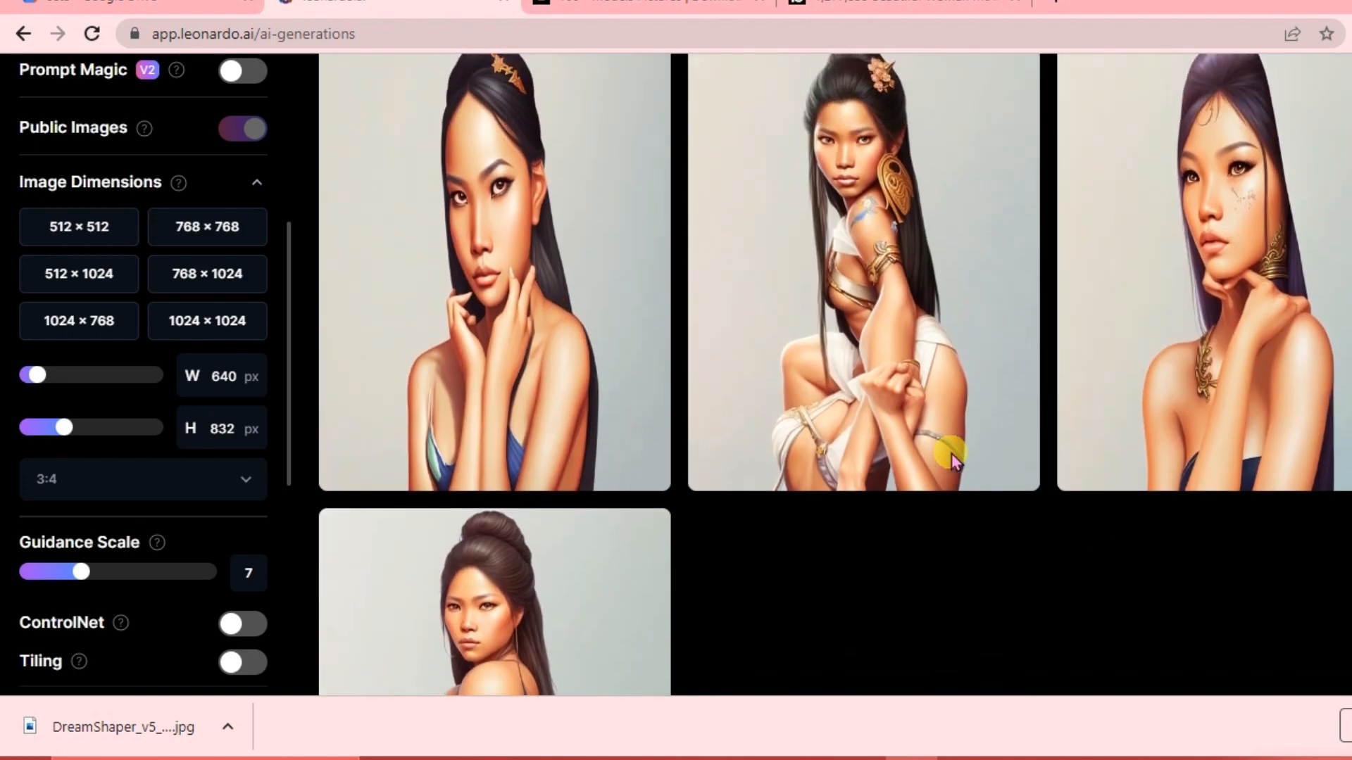
left_click(507, 296)
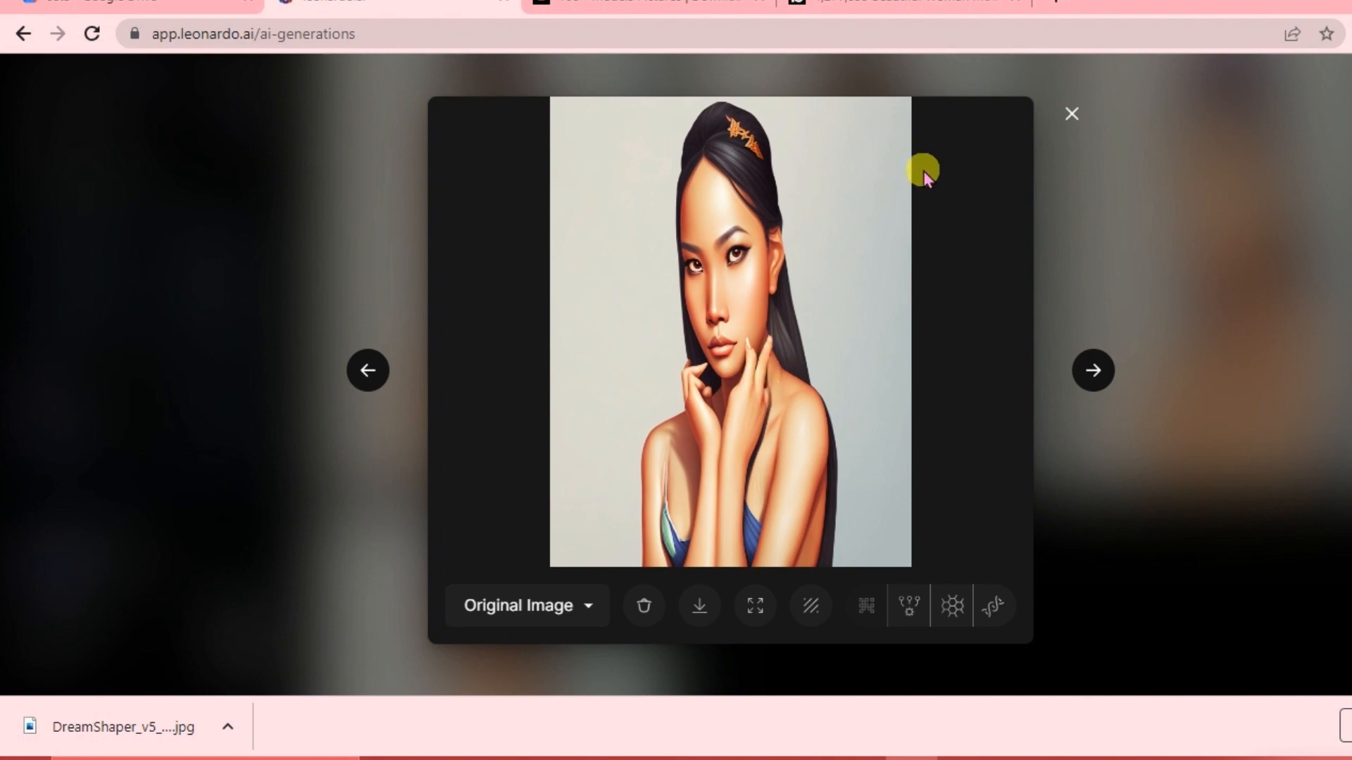
left_click(1072, 115)
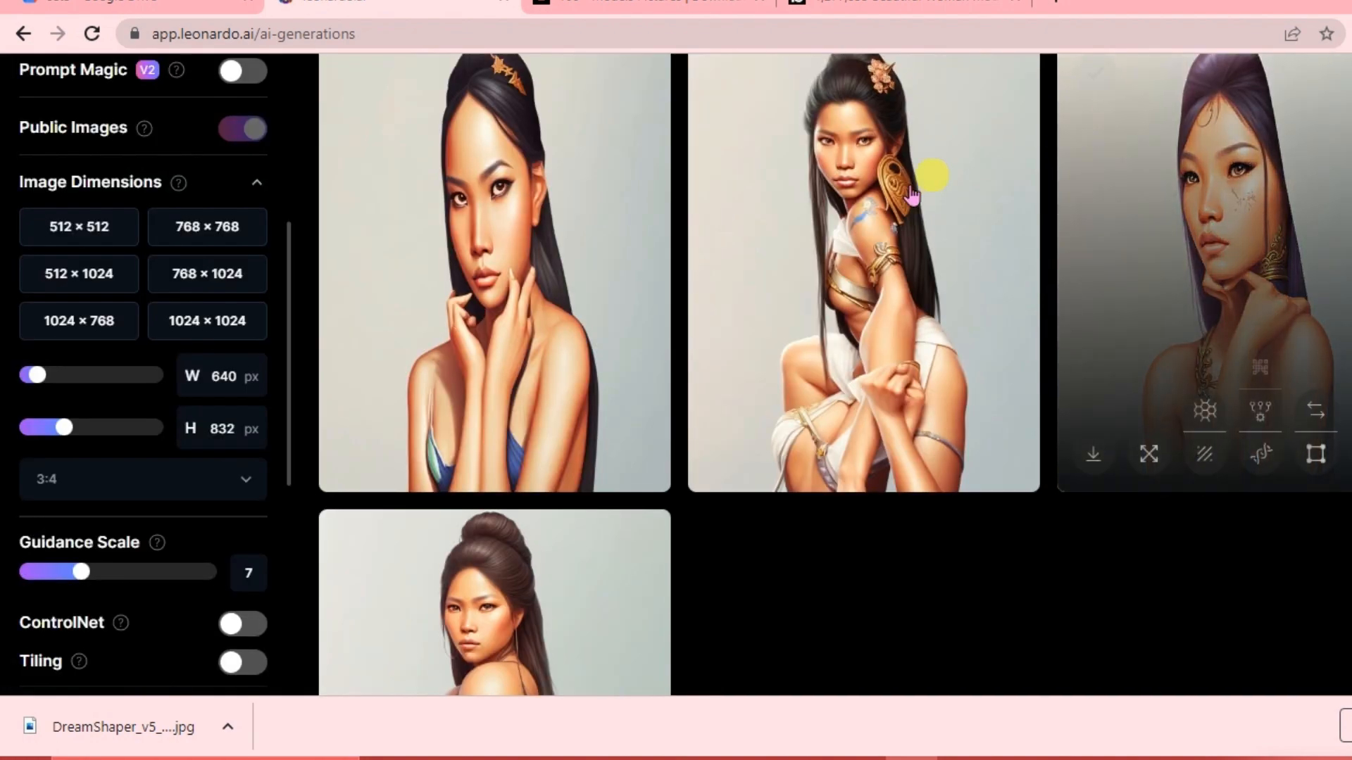
Switch the finetuned model to Leonardo Select.
scroll(718, 292, "up", 6)
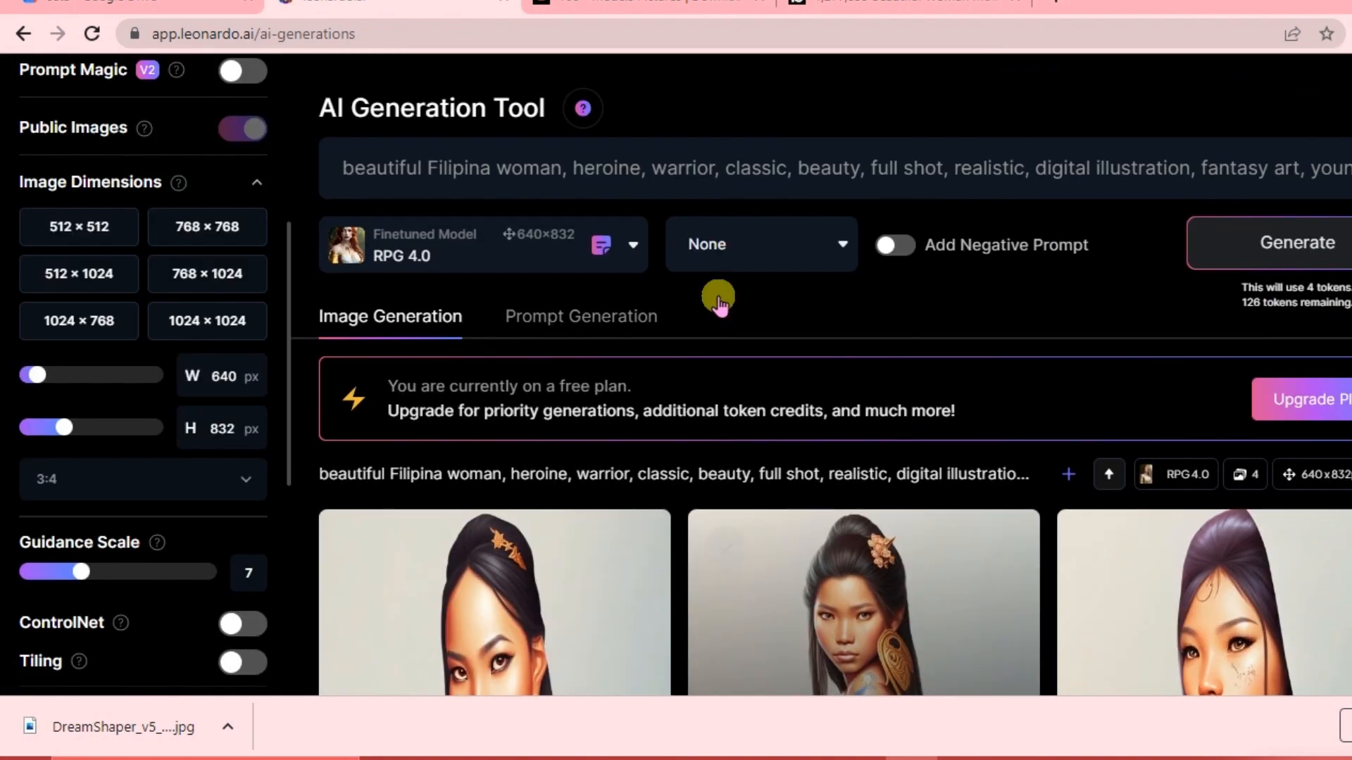
left_click(634, 247)
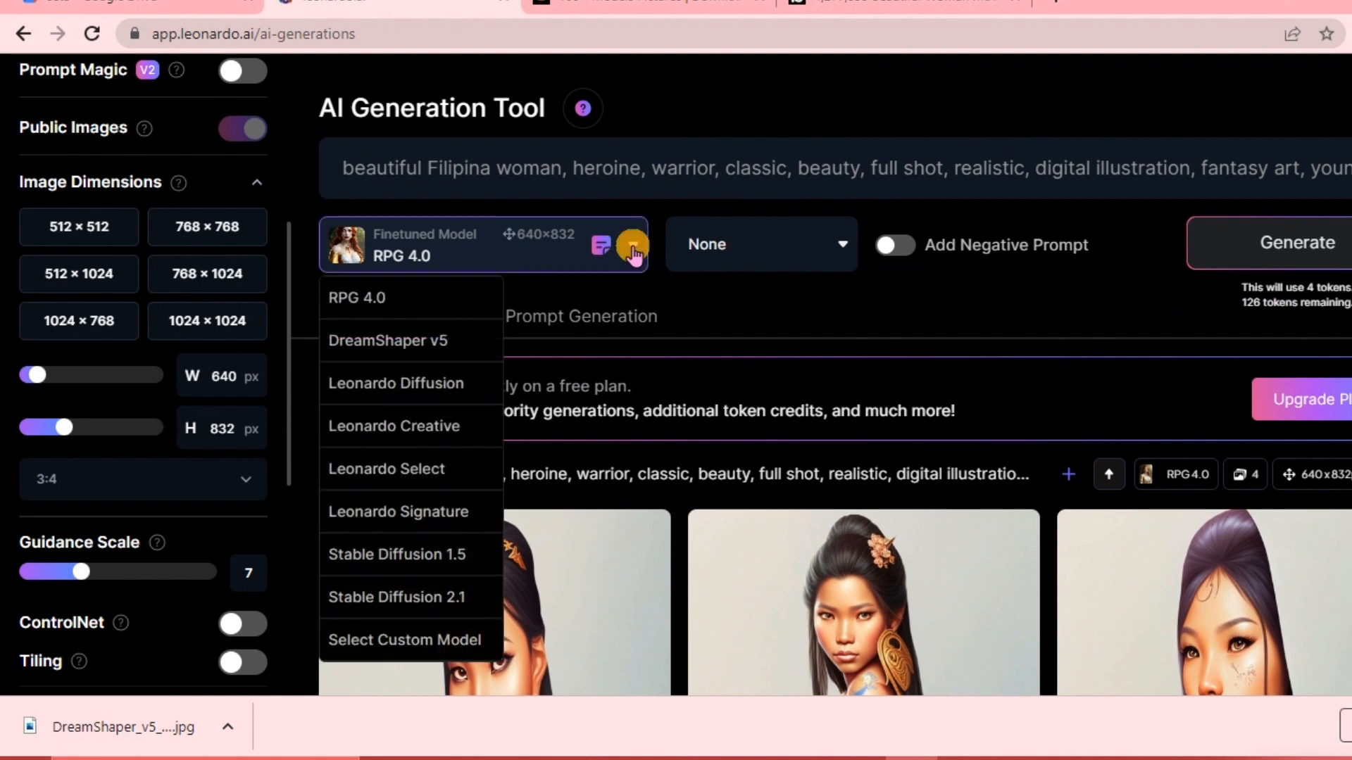
left_click(401, 299)
left_click(634, 255)
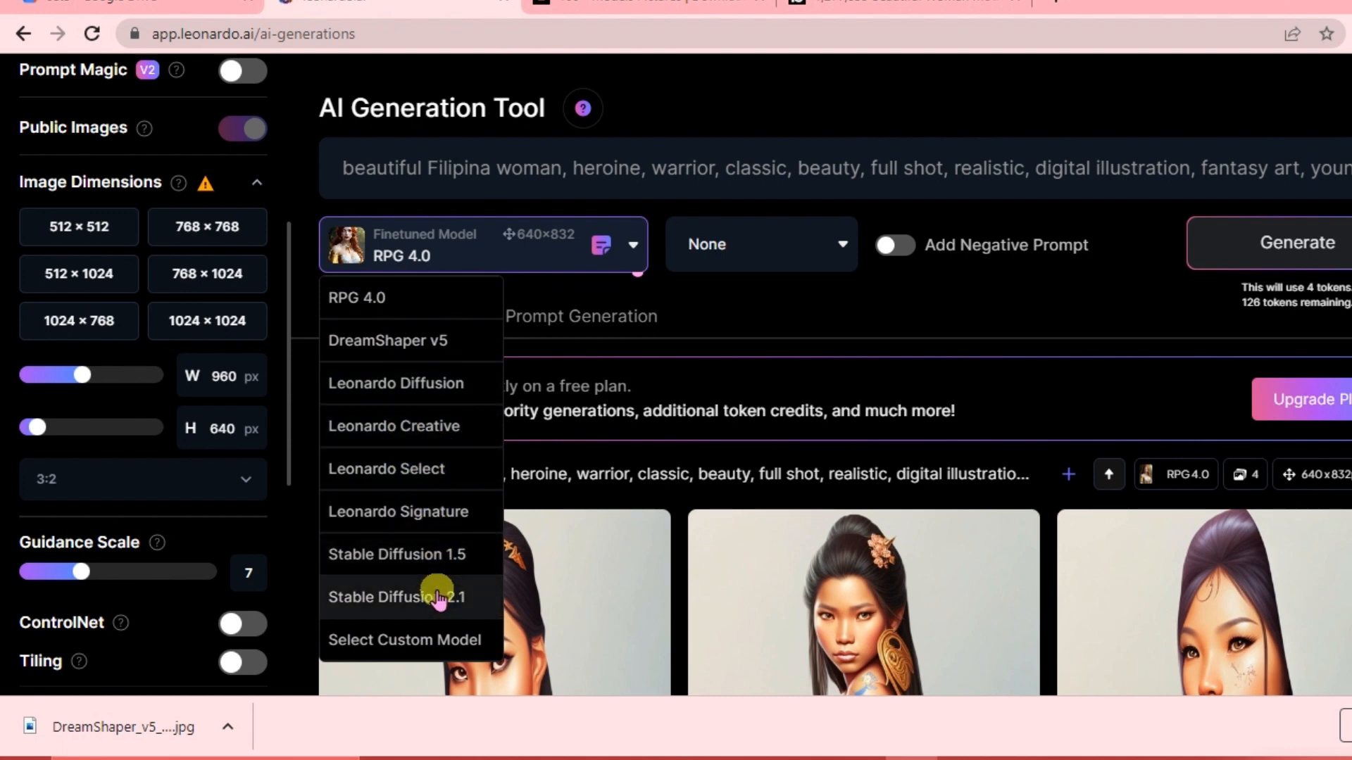
left_click(440, 470)
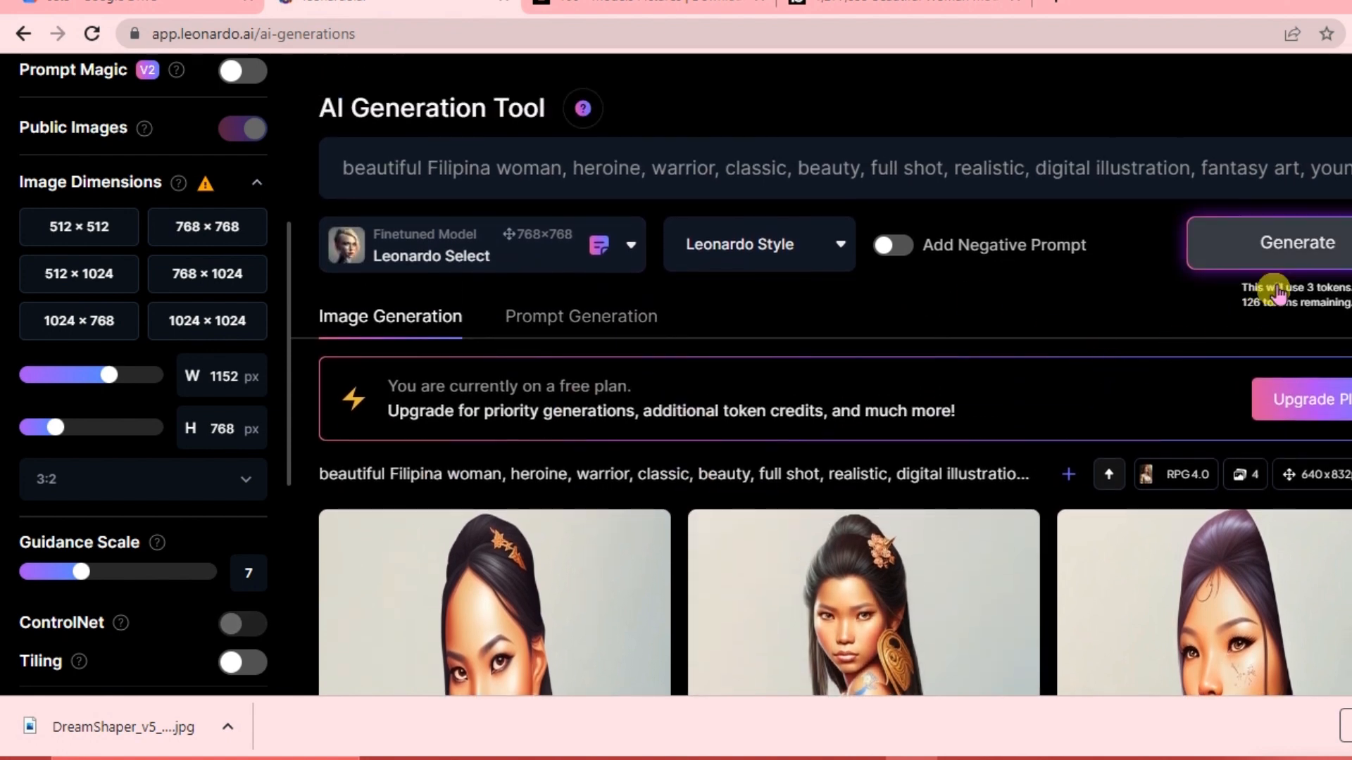
Generate a new batch of images with the Leonardo Select model.
left_click(1294, 258)
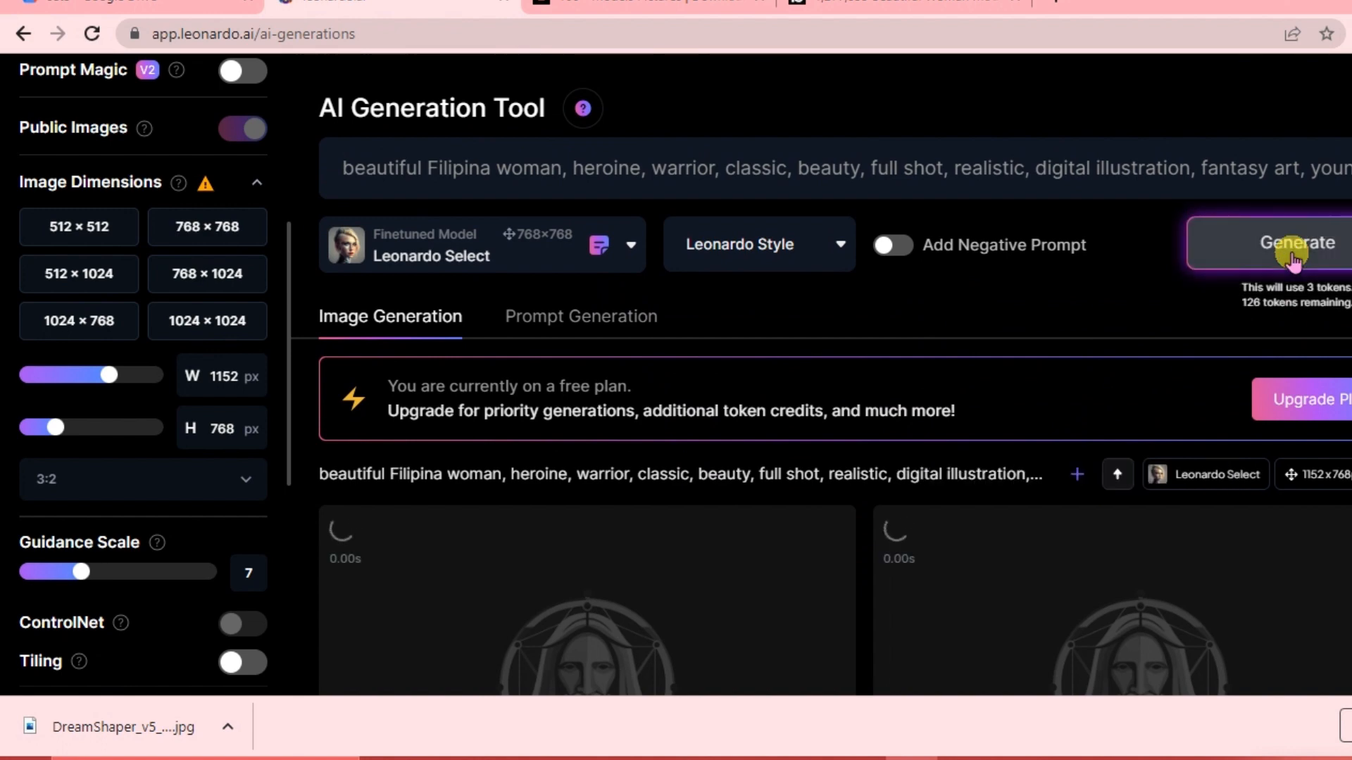
scroll(955, 546, "down", 3)
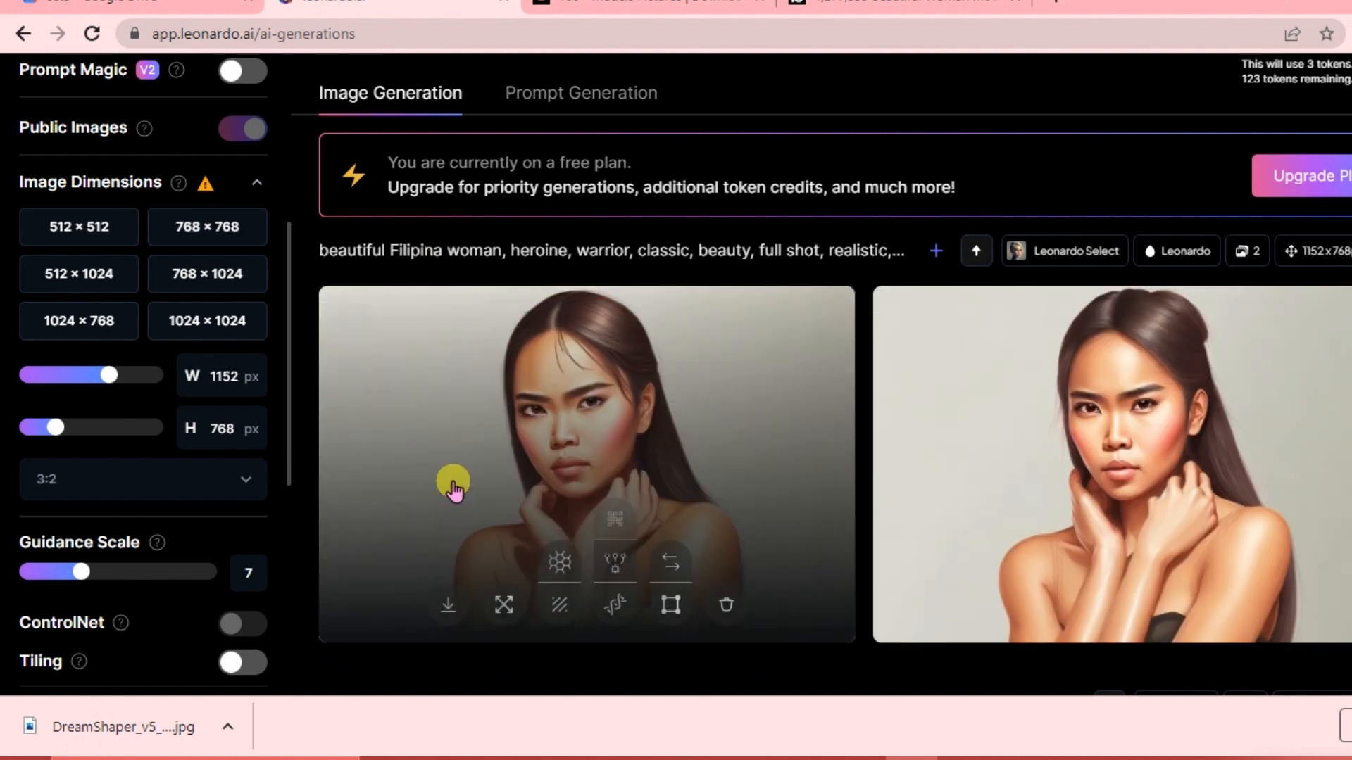
scroll(743, 532, "down", 2)
scroll(745, 534, "down", 2)
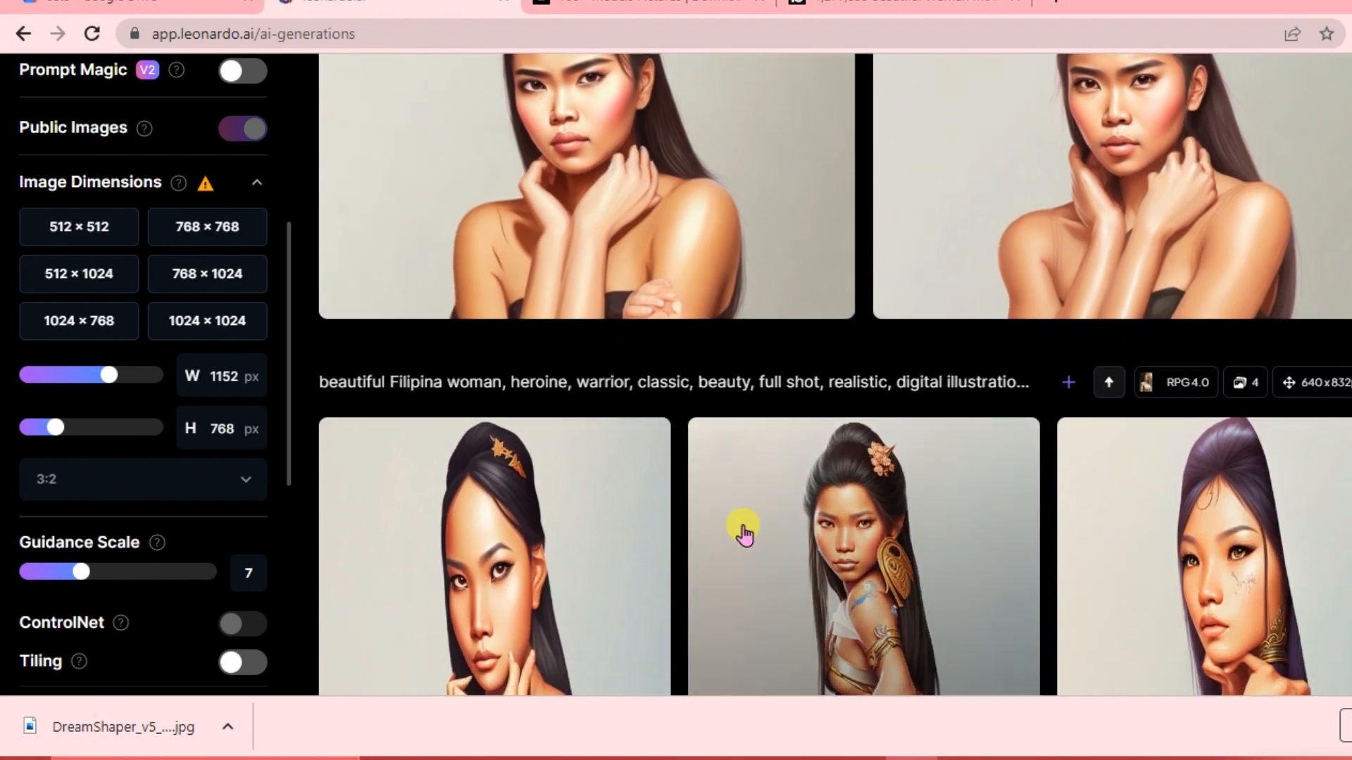
scroll(188, 549, "down", 7)
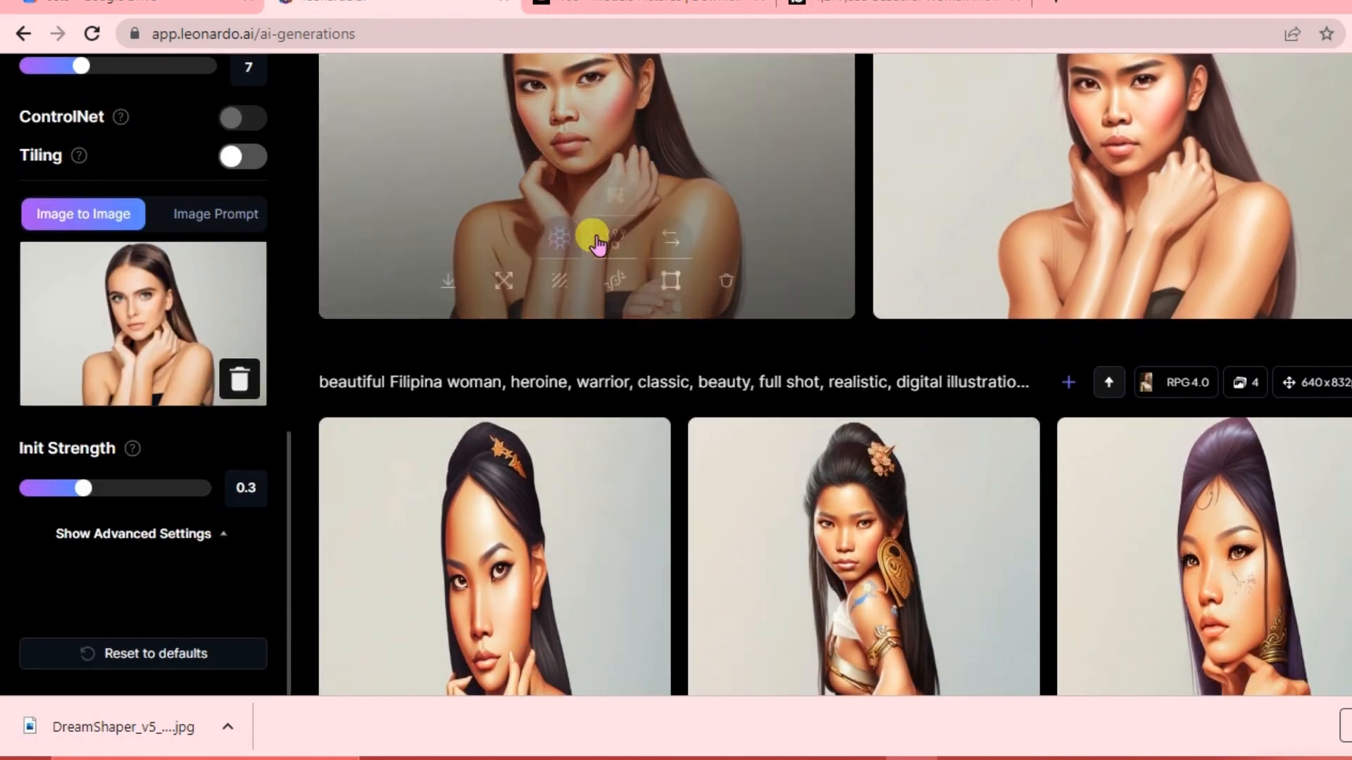
Enlarge the first Leonardo Select image and examine its image version options.
scroll(591, 238, "up", 3)
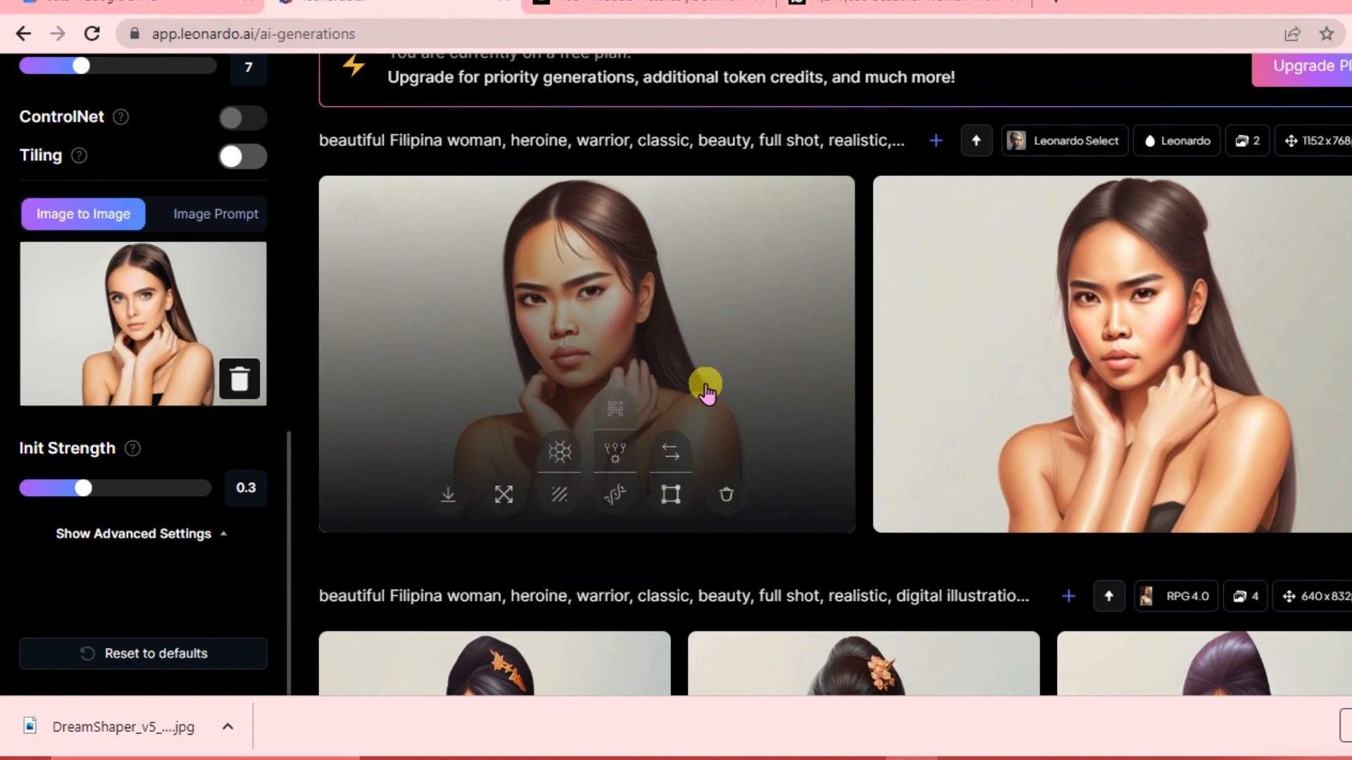
left_click(706, 392)
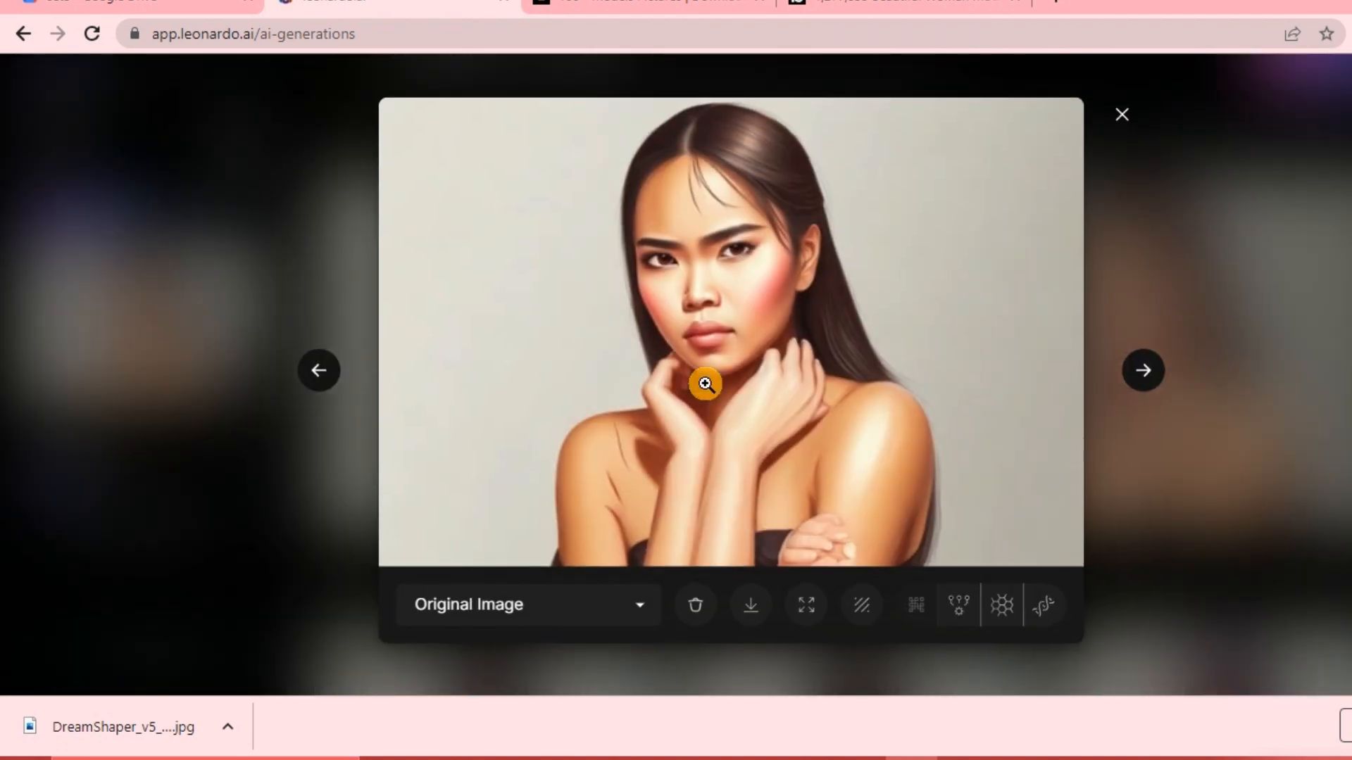
left_click(597, 618)
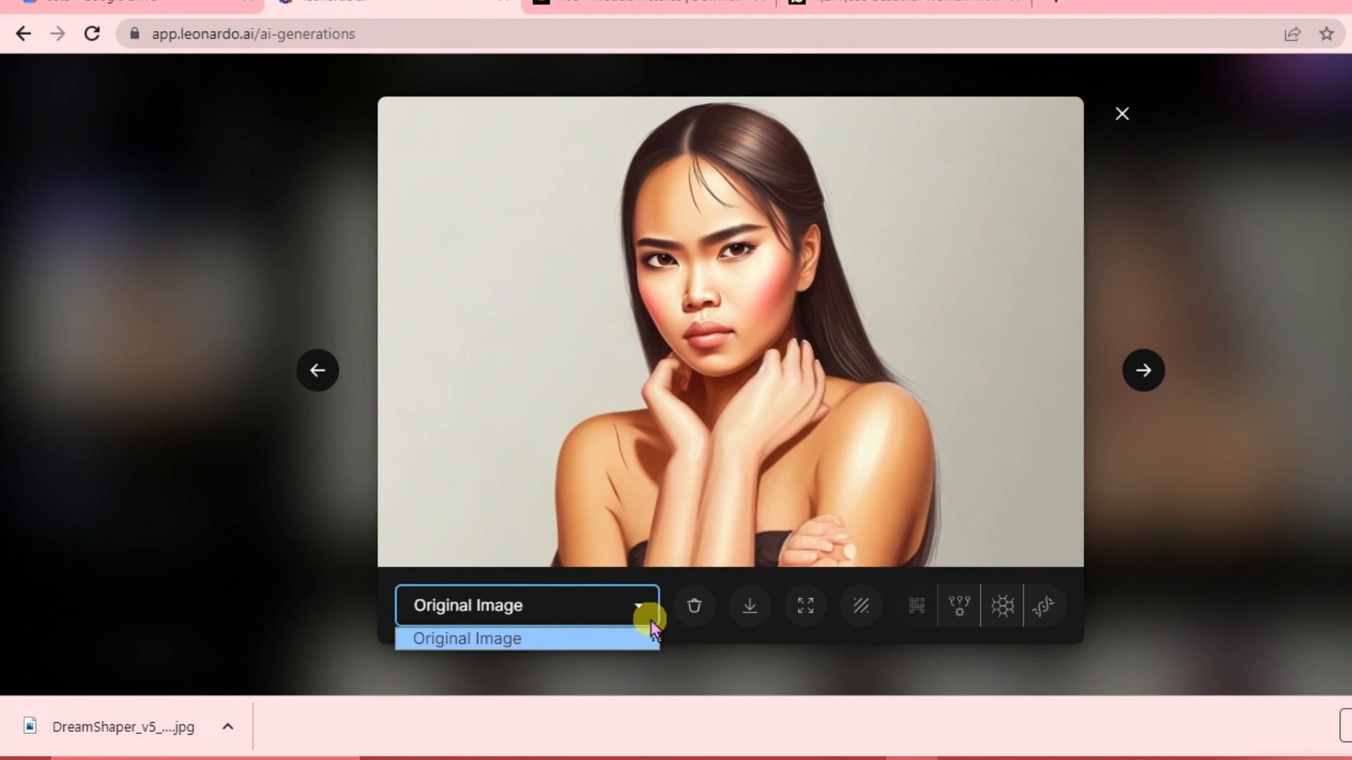
left_click(642, 603)
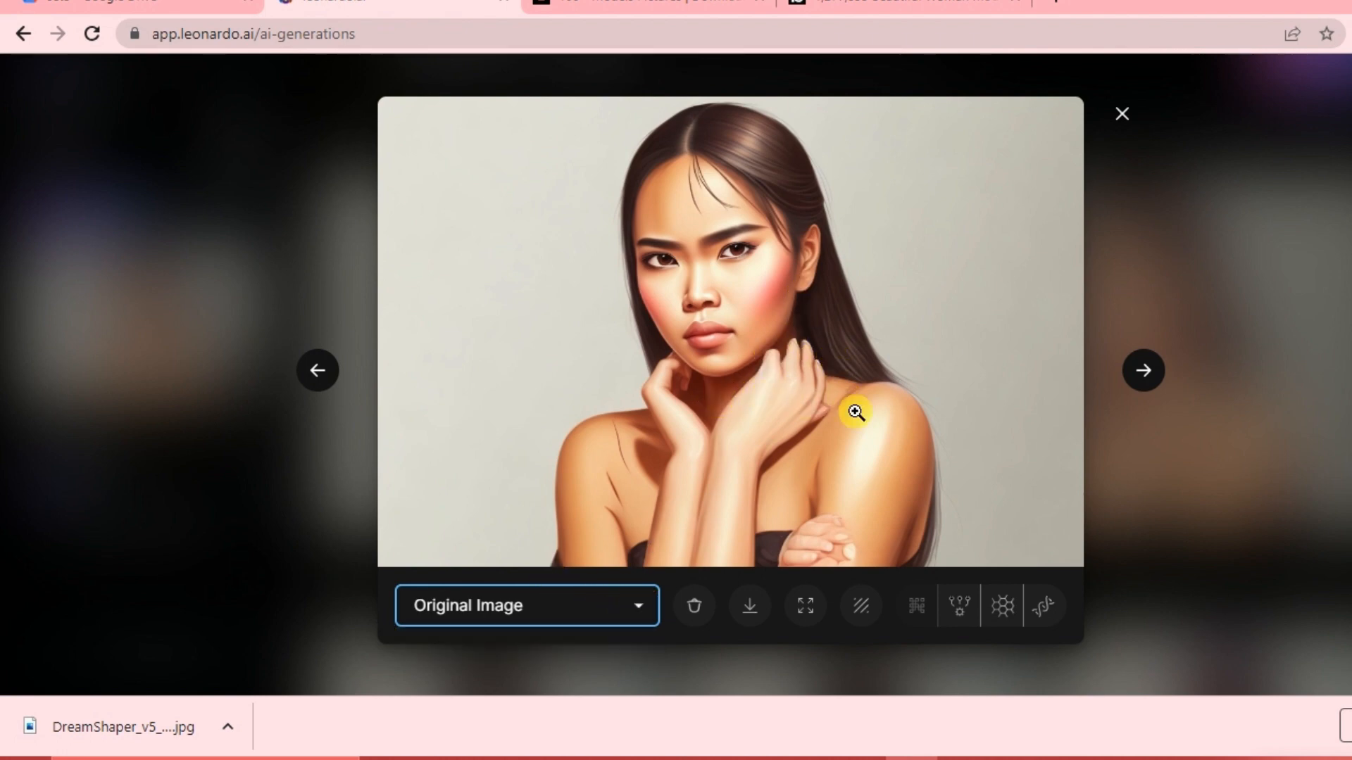
left_click(642, 606)
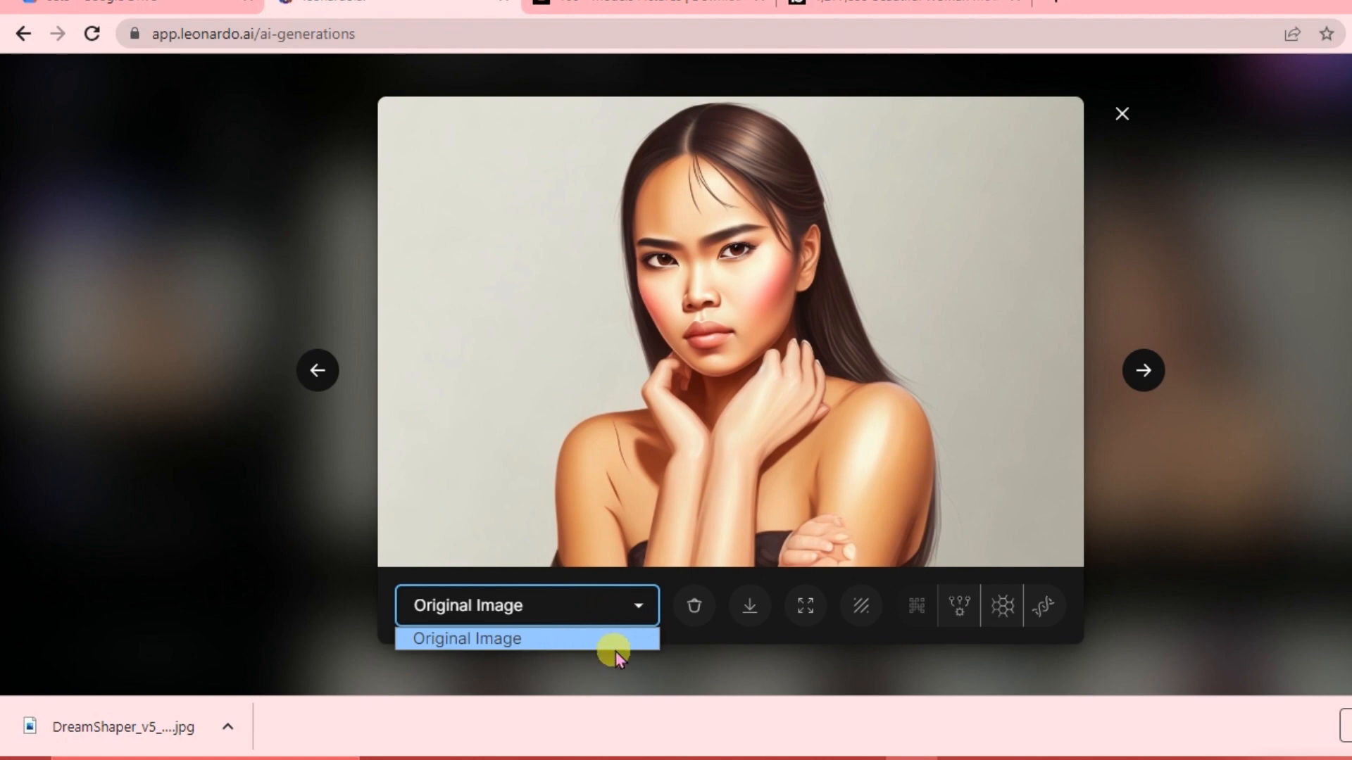
left_click(644, 603)
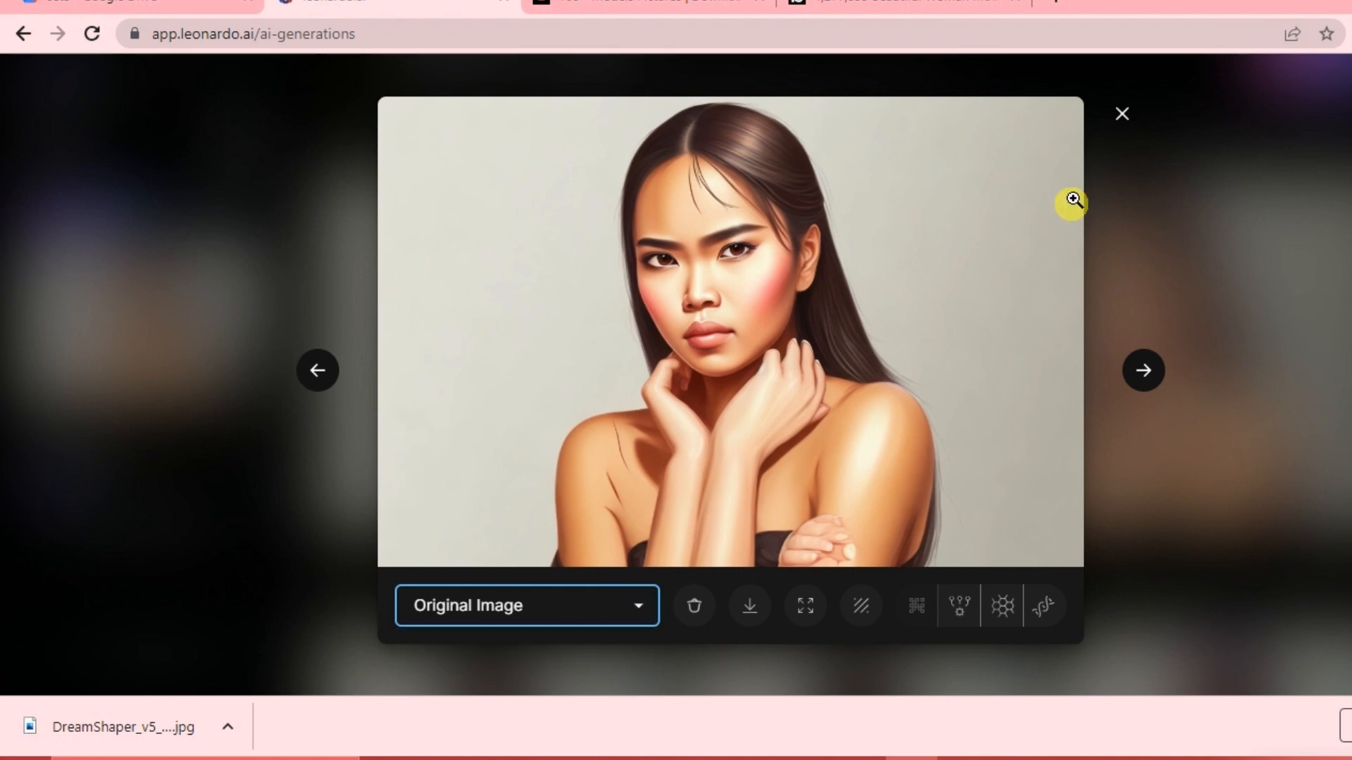
left_click(1122, 116)
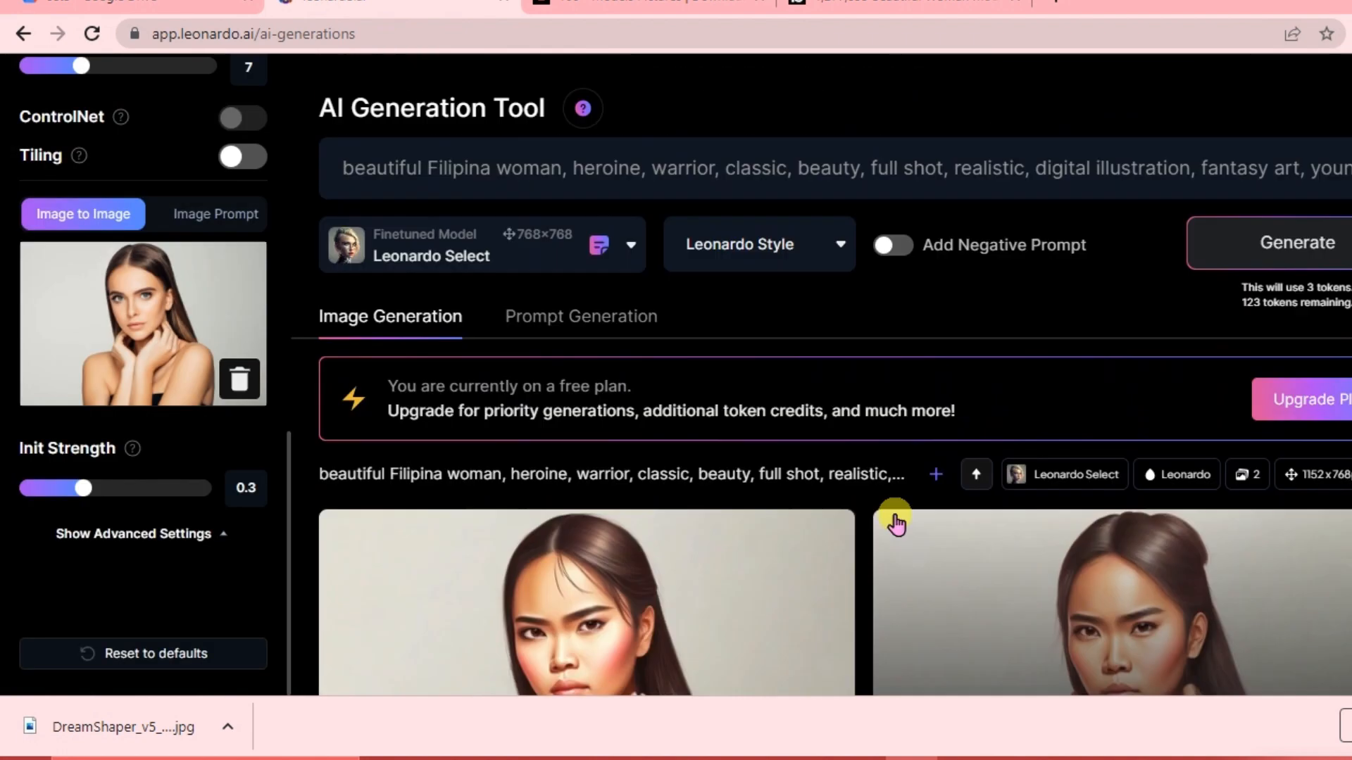